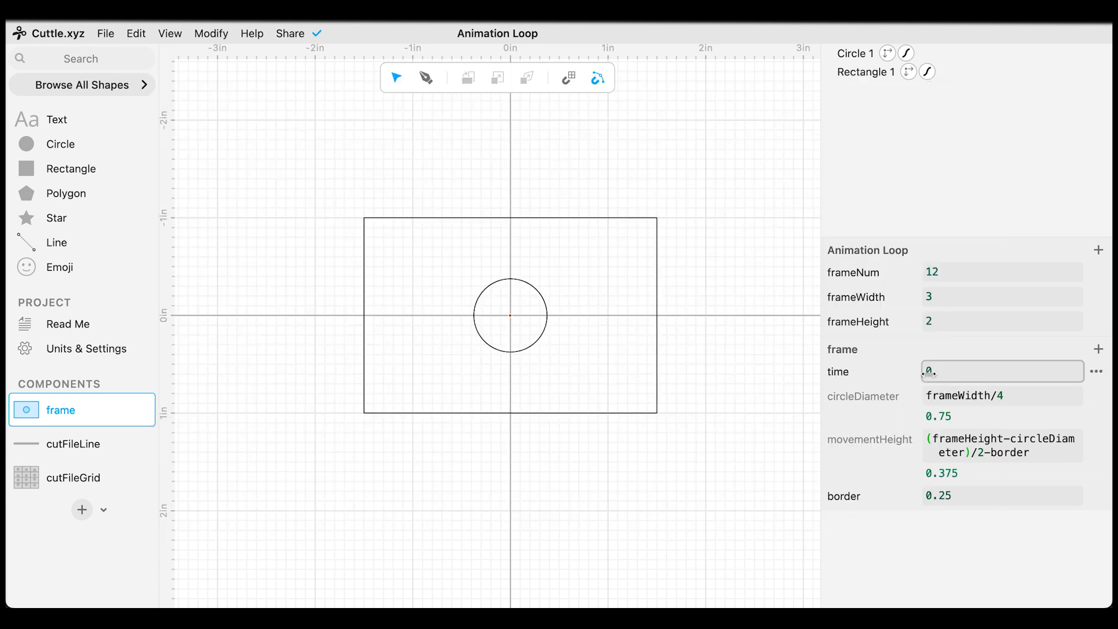
Scrub the time and frameHeight parameters of the finished Animation Loop example to preview how the circle and frames respond.
{"action": "left_click_drag", "start_coordinate": [929, 373], "coordinate": [951, 375]}
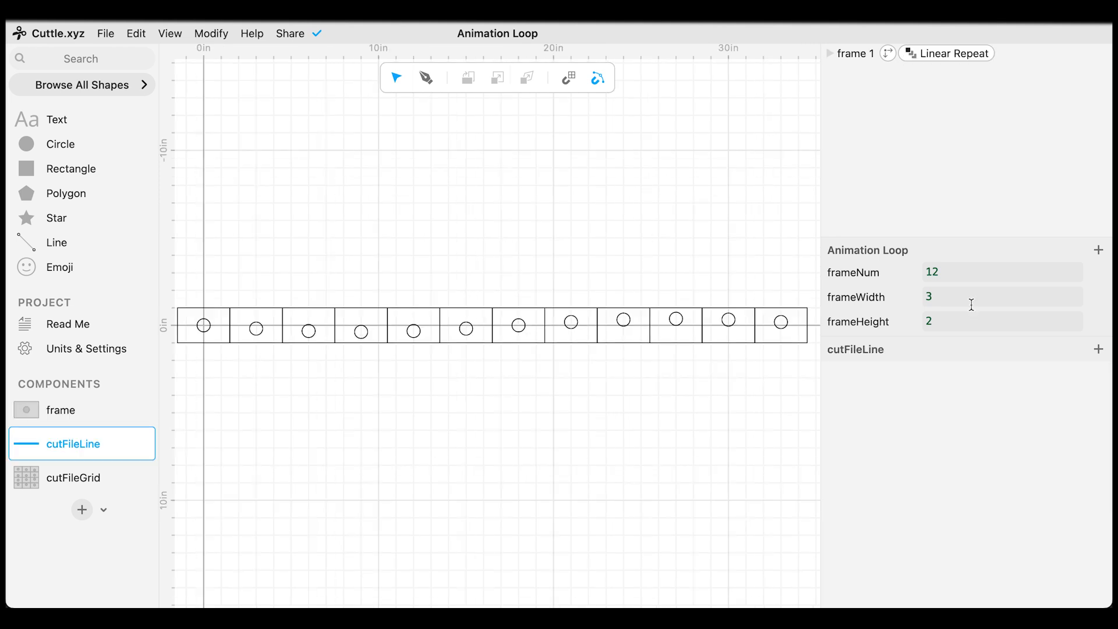
{"action": "left_click", "coordinate": [422, 319]}
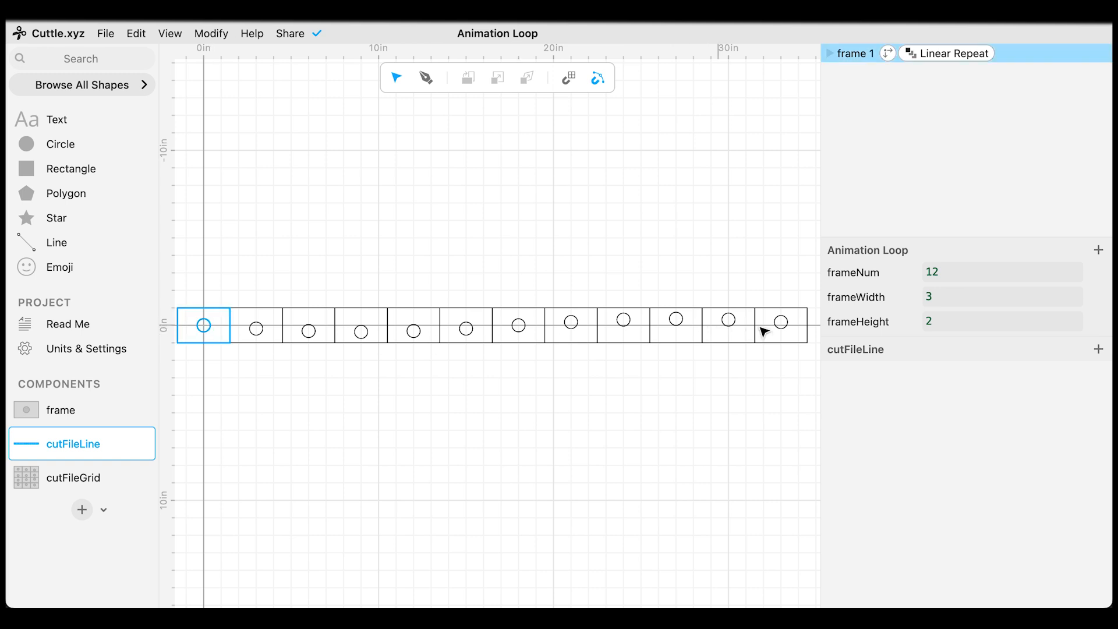
{"action": "left_click_drag", "start_coordinate": [931, 320], "coordinate": [967, 320]}
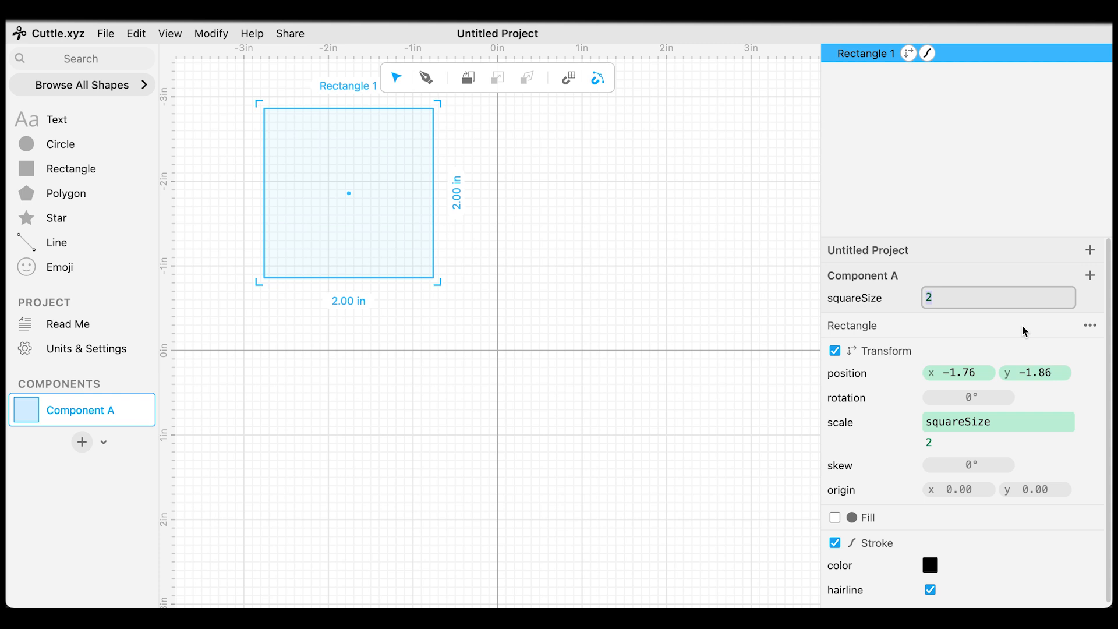
Duplicate the 2 in square twice on the canvas and scrub squareSize to test resizing all three squares together.
{"action": "left_click_drag", "start_coordinate": [376, 204], "coordinate": [717, 335]}
{"action": "left_click", "coordinate": [437, 273]}
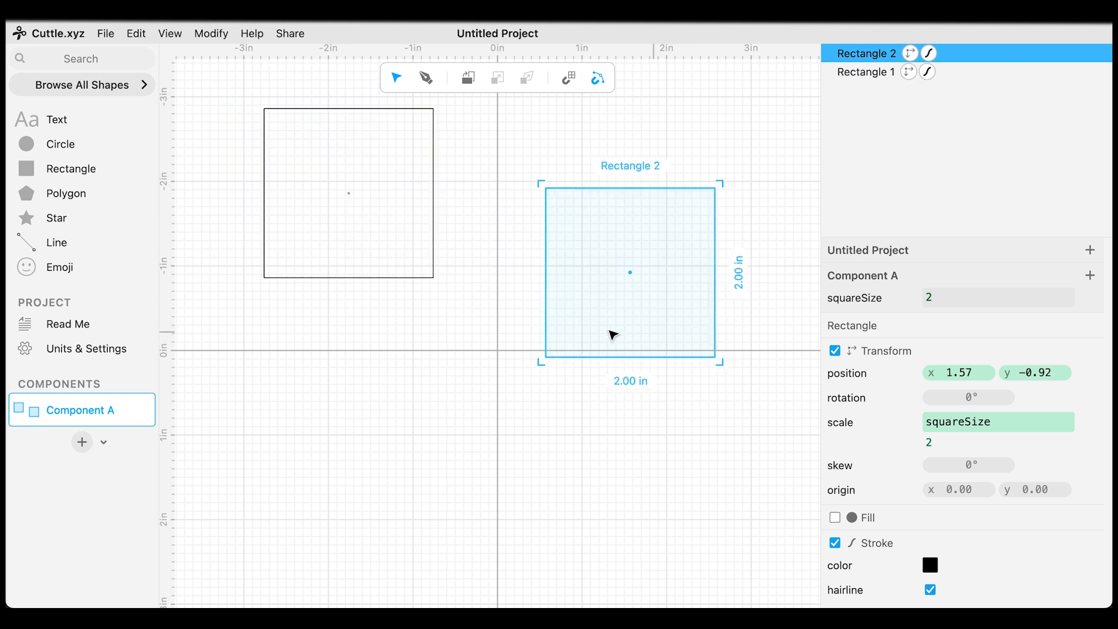
{"action": "left_click_drag", "start_coordinate": [546, 315], "coordinate": [296, 441]}
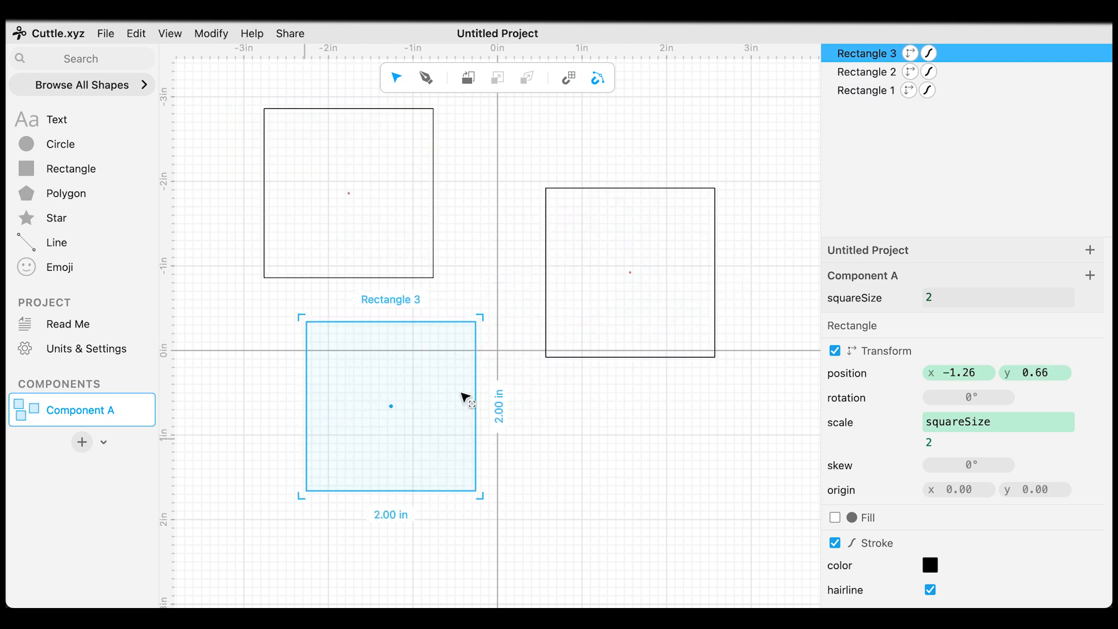
{"action": "mouse_move", "coordinate": [932, 297]}
{"action": "left_mouse_down"}
{"action": "mouse_move", "coordinate": [941, 299]}
{"action": "mouse_move", "coordinate": [931, 297]}
{"action": "left_mouse_up"}
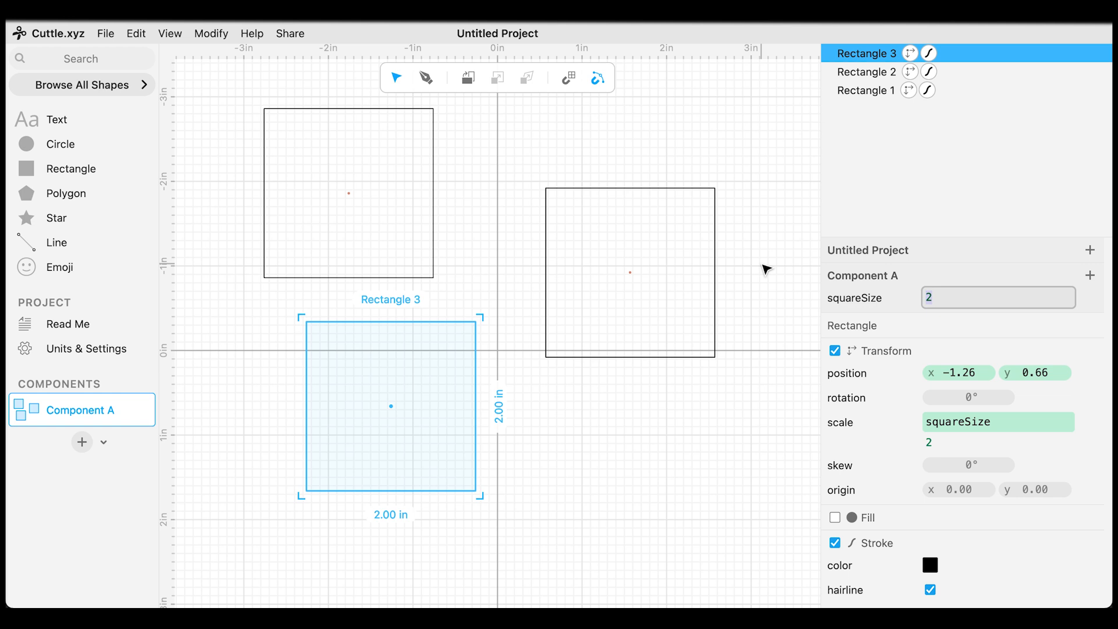
Select all three example squares and delete them from the canvas.
{"action": "left_click", "coordinate": [703, 476]}
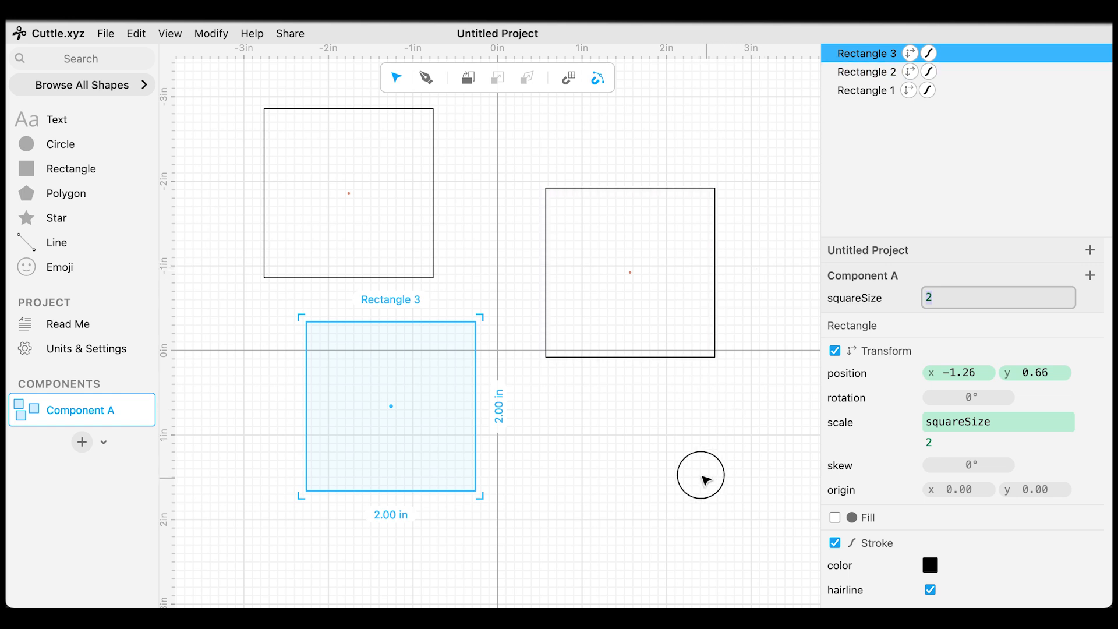
{"action": "left_click_drag", "start_coordinate": [703, 476], "coordinate": [334, 196]}
{"action": "key", "text": "Delete"}
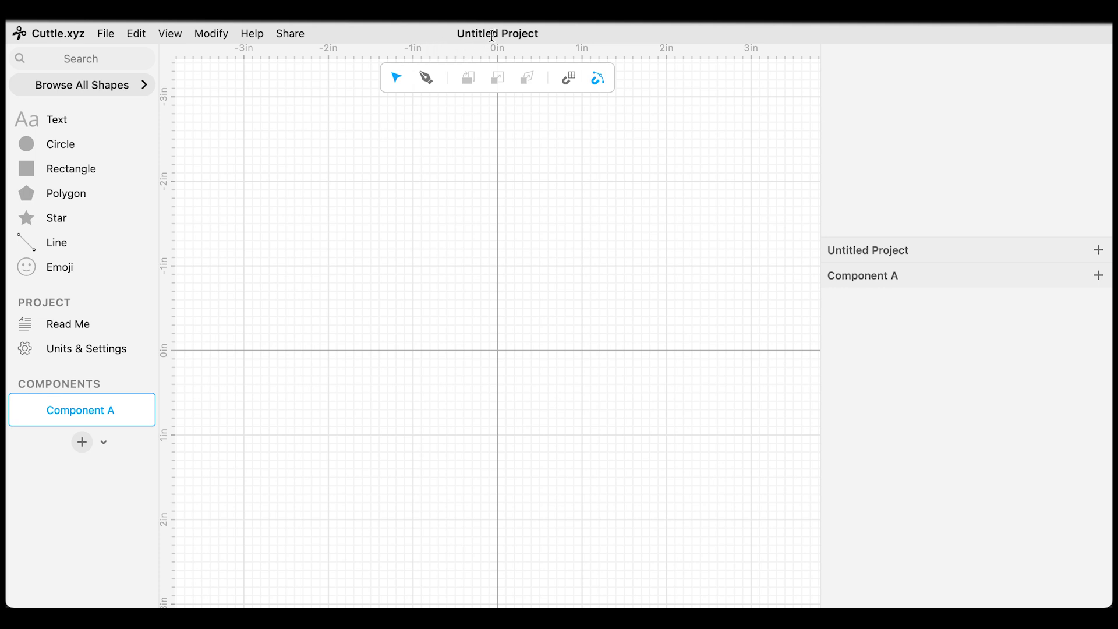
Rename the untitled project as Animation Loop.
{"action": "triple_click", "coordinate": [492, 35]}
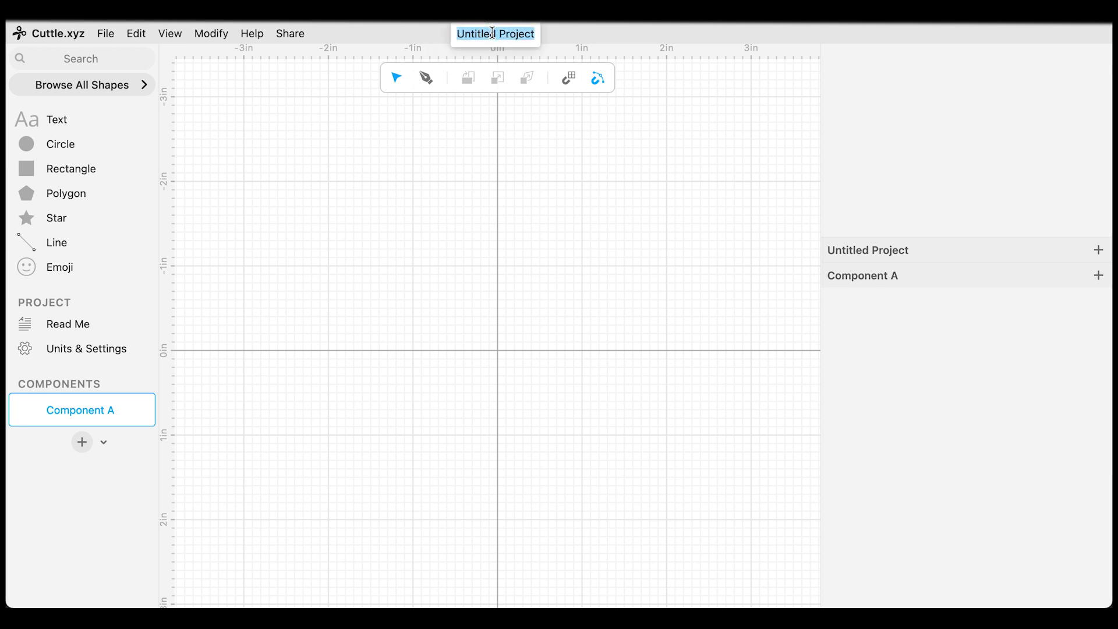
{"action": "type", "text": "Animati"}
{"action": "key", "text": "BackSpace"}
{"action": "key", "text": "BackSpace"}
{"action": "type", "text": "nima"}
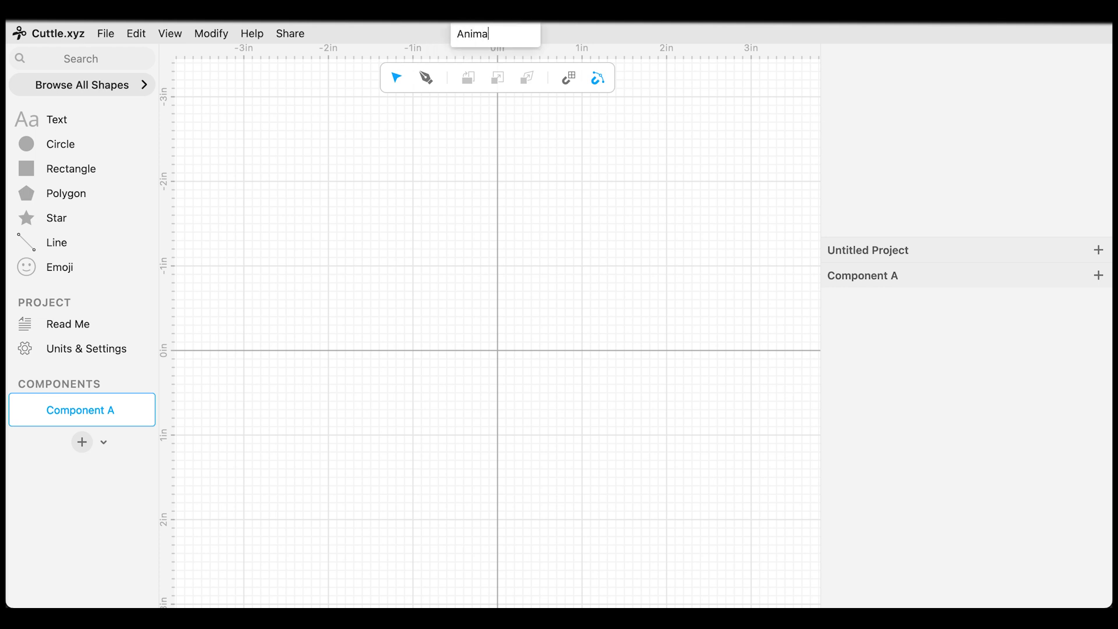
{"action": "type", "text": "tion Loop"}
{"action": "key", "text": "Return"}
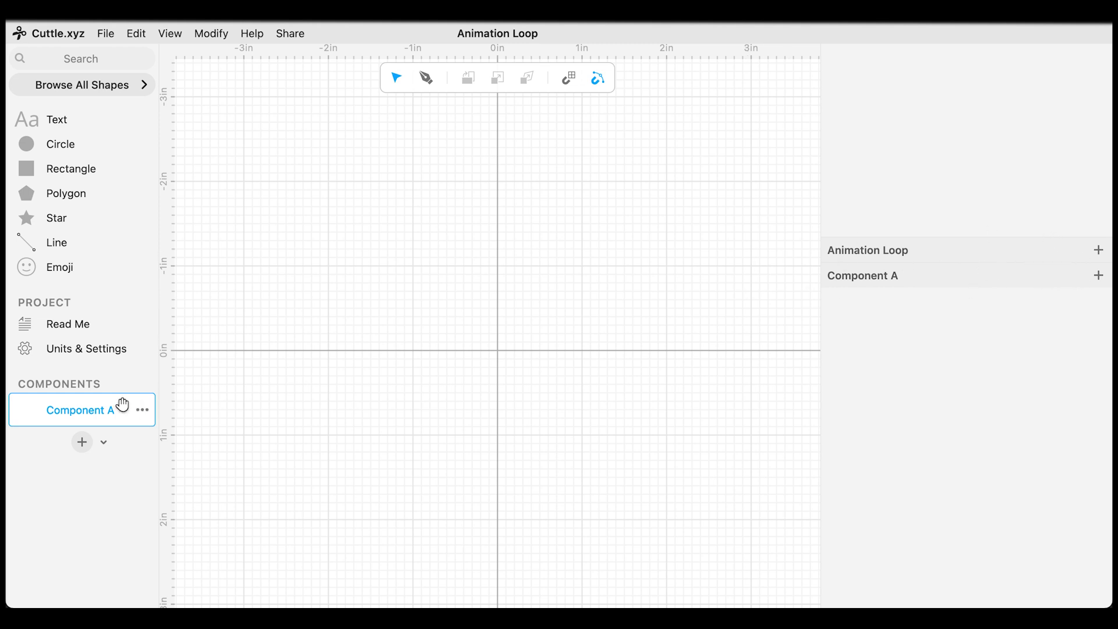
Rename Component A as frame.
{"action": "double_click", "coordinate": [106, 410]}
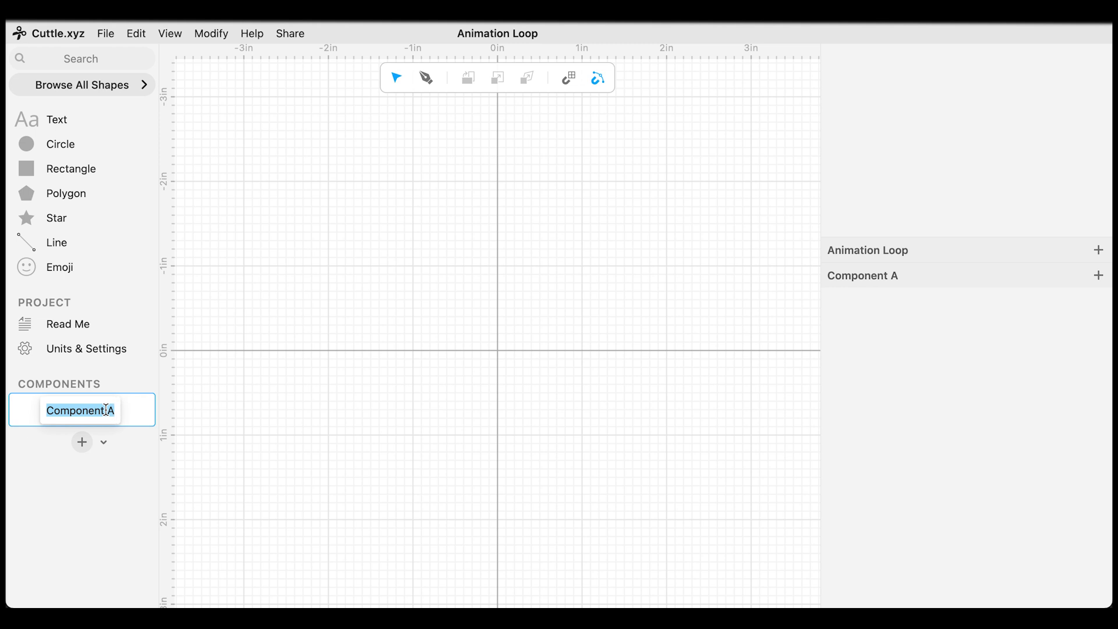
{"action": "type", "text": "frame"}
{"action": "left_click", "coordinate": [613, 279]}
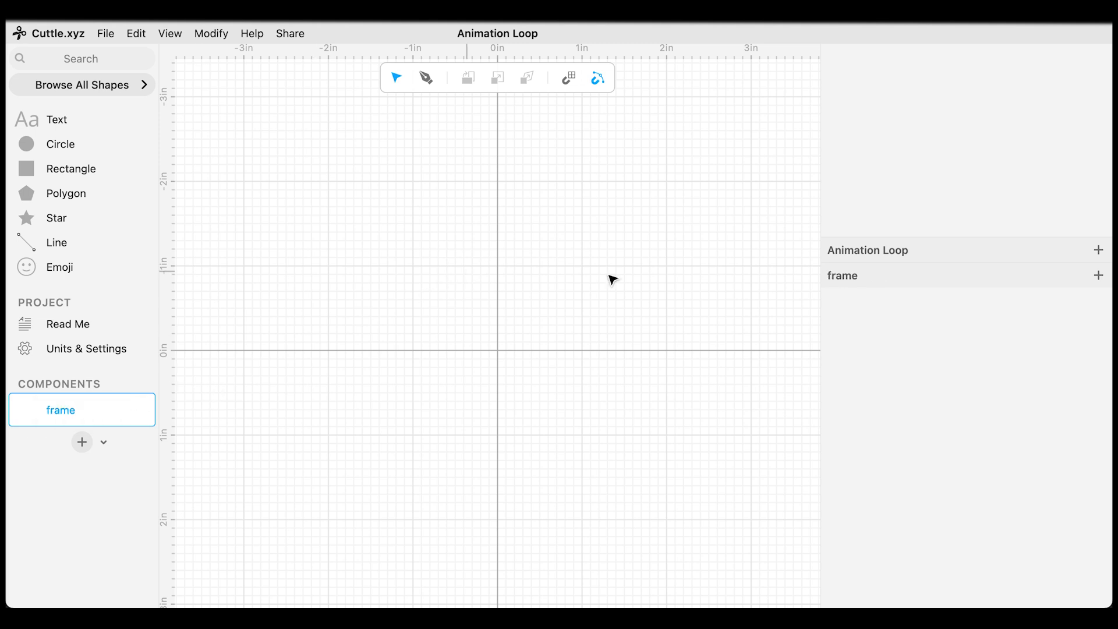
Add a project-level parameter named frameNum with the value 12.
{"action": "mouse_move", "coordinate": [1077, 255]}
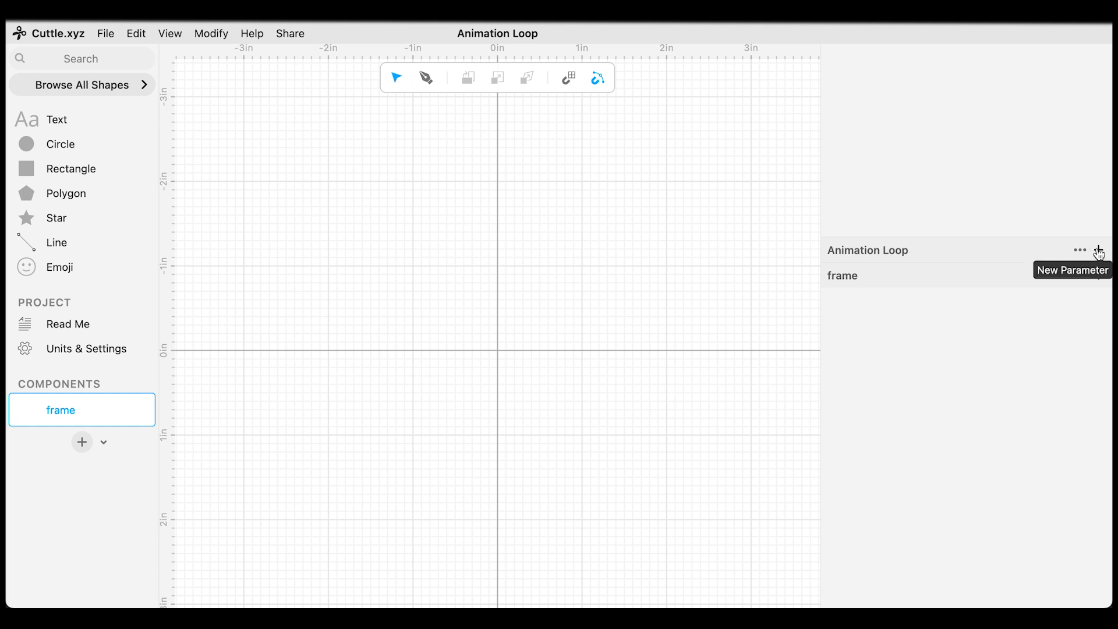
{"action": "left_click", "coordinate": [1098, 250]}
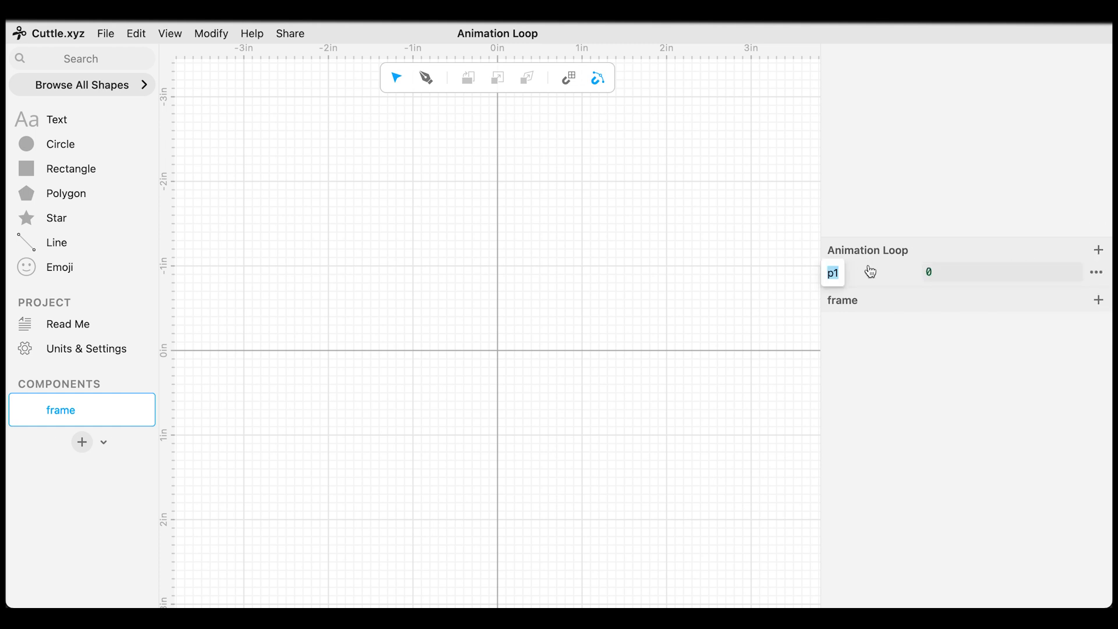
{"action": "type", "text": "frameNum"}
{"action": "key", "text": "Tab"}
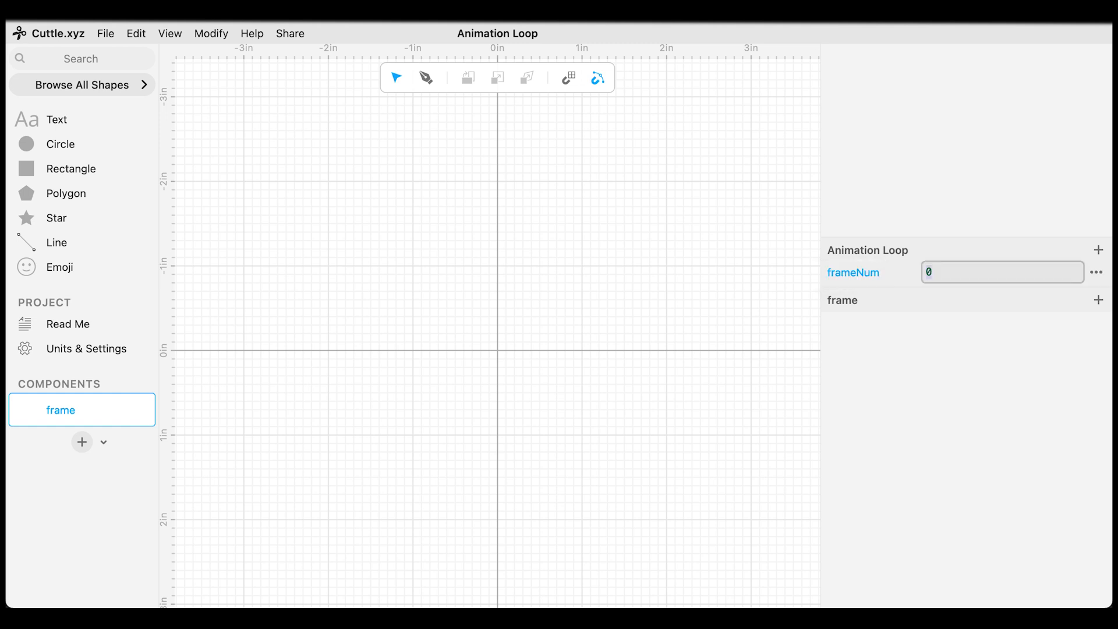
{"action": "type", "text": "12"}
Add a project-level parameter named frameWidth with the value 3.
{"action": "left_click", "coordinate": [1098, 250]}
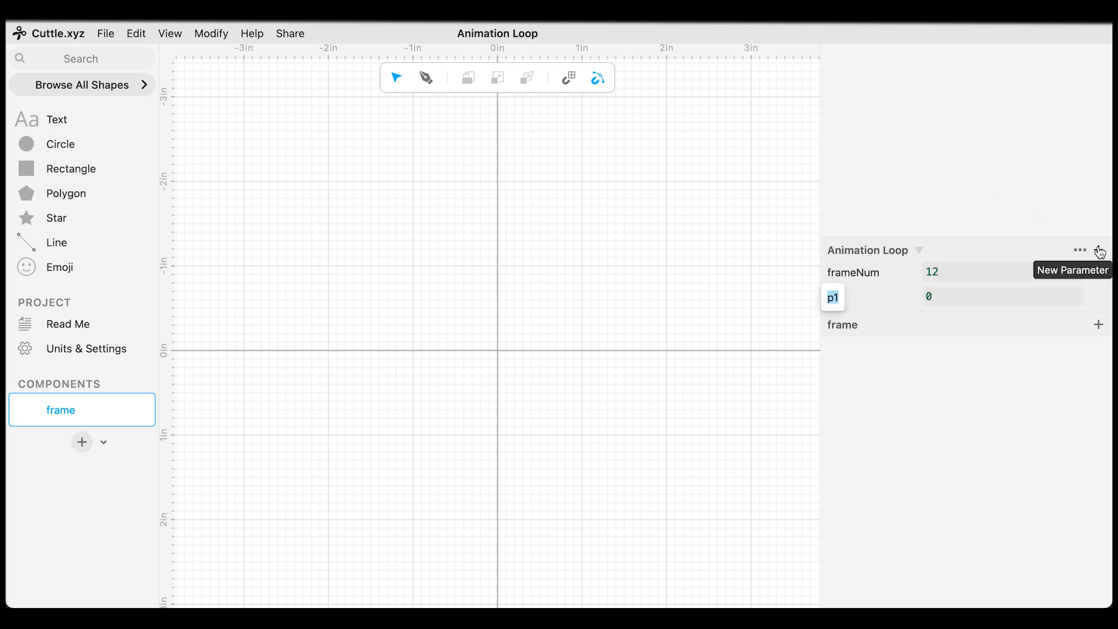
{"action": "type", "text": "frame"}
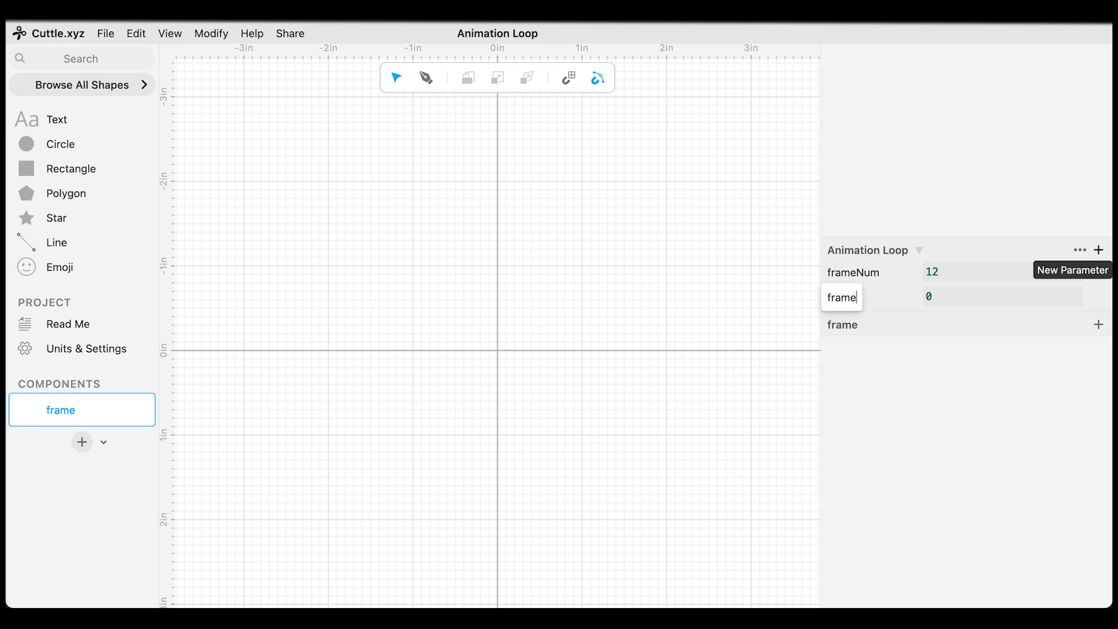
{"action": "type", "text": "Width"}
{"action": "key", "text": "Tab"}
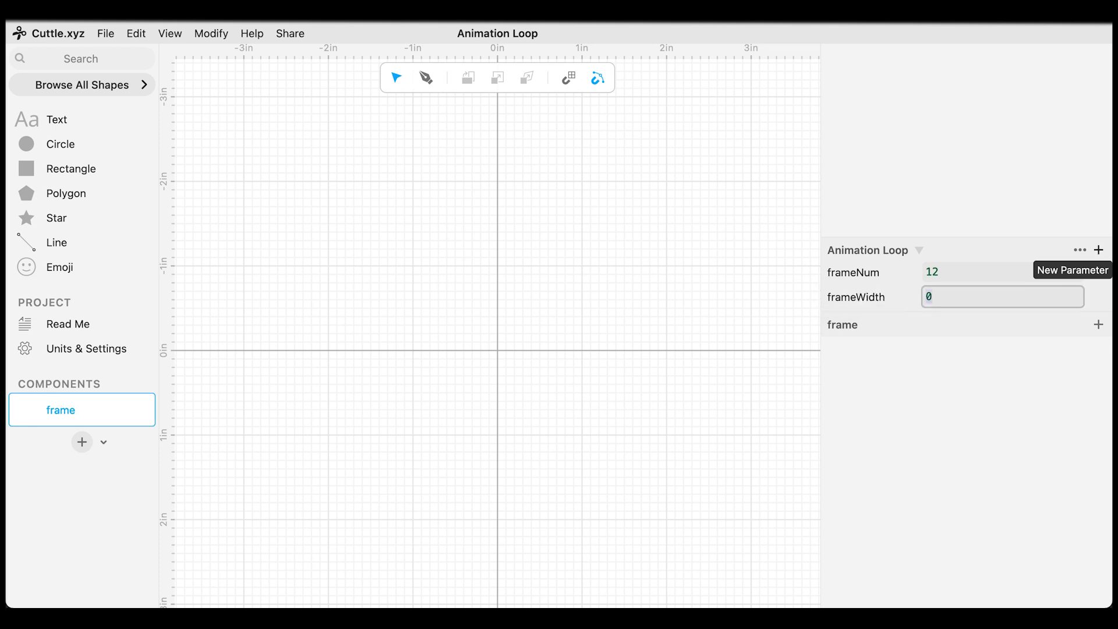
{"action": "type", "text": "3"}
Add a project-level parameter named frameHeight with the value 2.
{"action": "left_click", "coordinate": [1099, 251]}
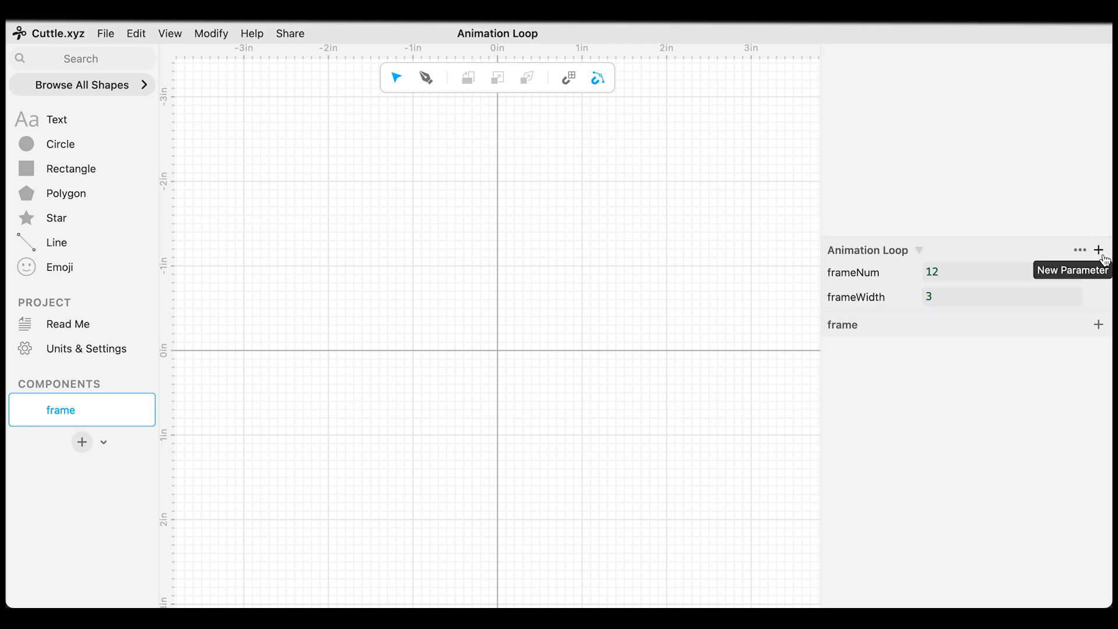
{"action": "type", "text": "frameHeight"}
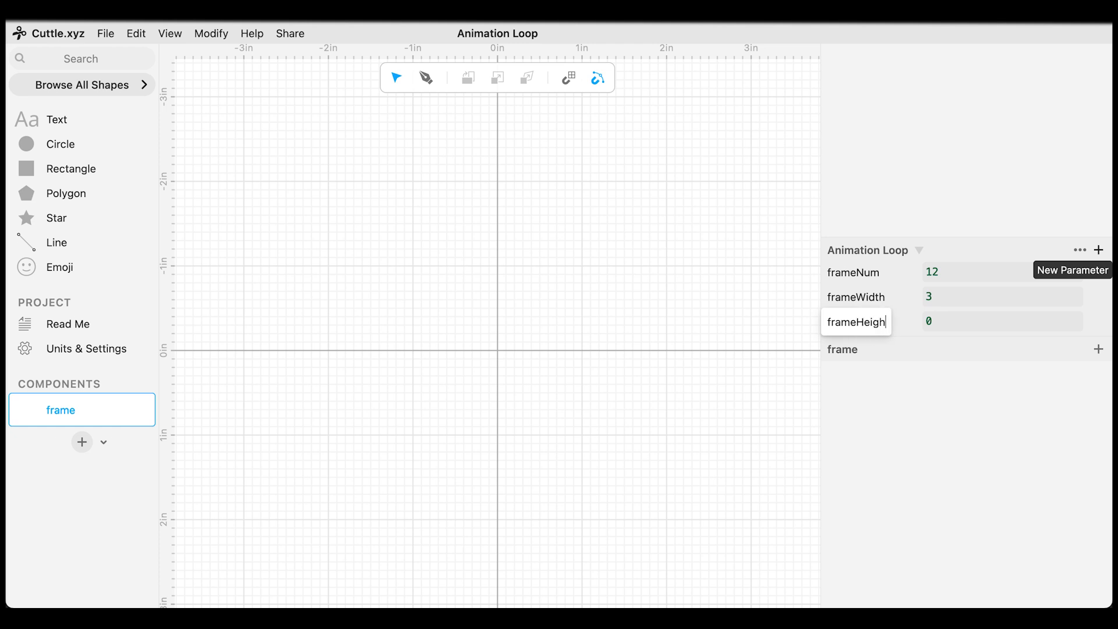
{"action": "key", "text": "Tab"}
{"action": "type", "text": "2"}
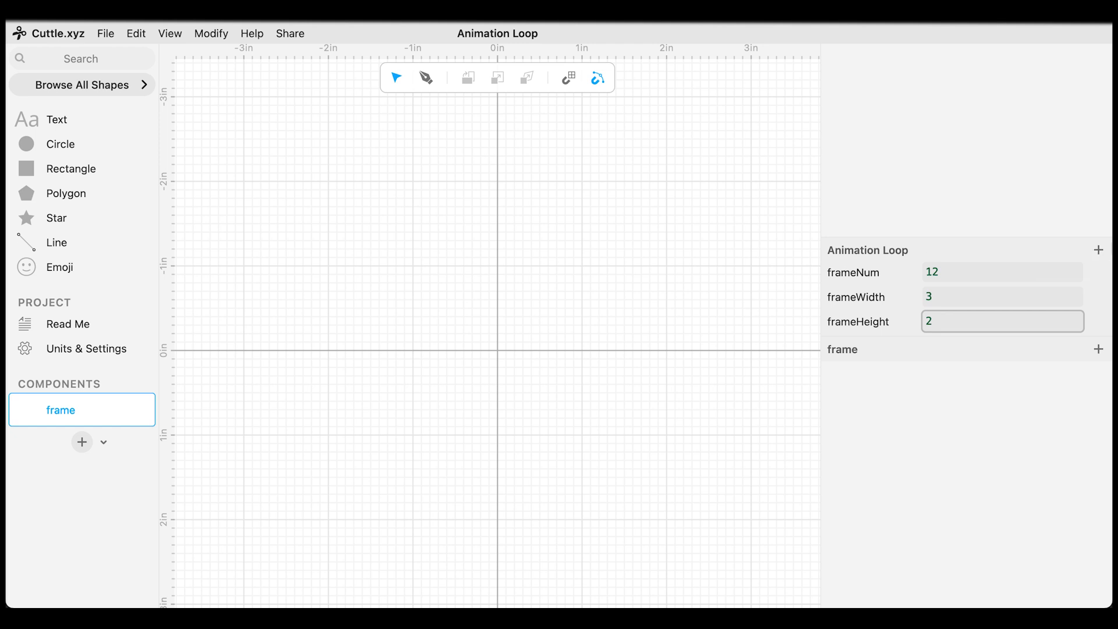
Add two parameters named time and circleDiameter to the frame component.
{"action": "left_click", "coordinate": [1100, 350]}
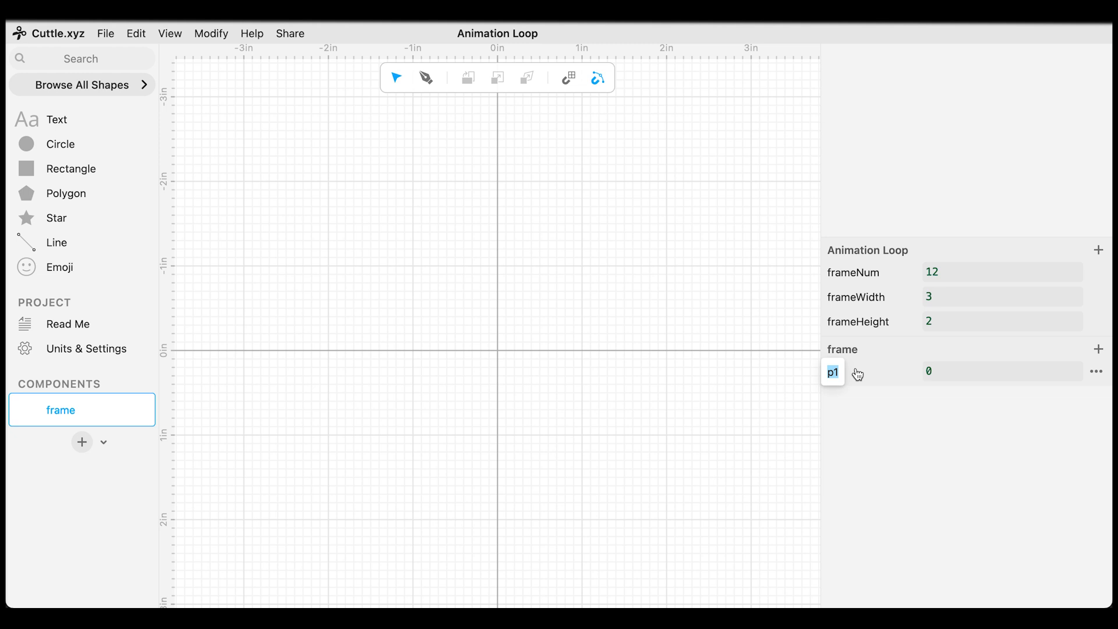
{"action": "type", "text": "time"}
{"action": "left_click", "coordinate": [1101, 350]}
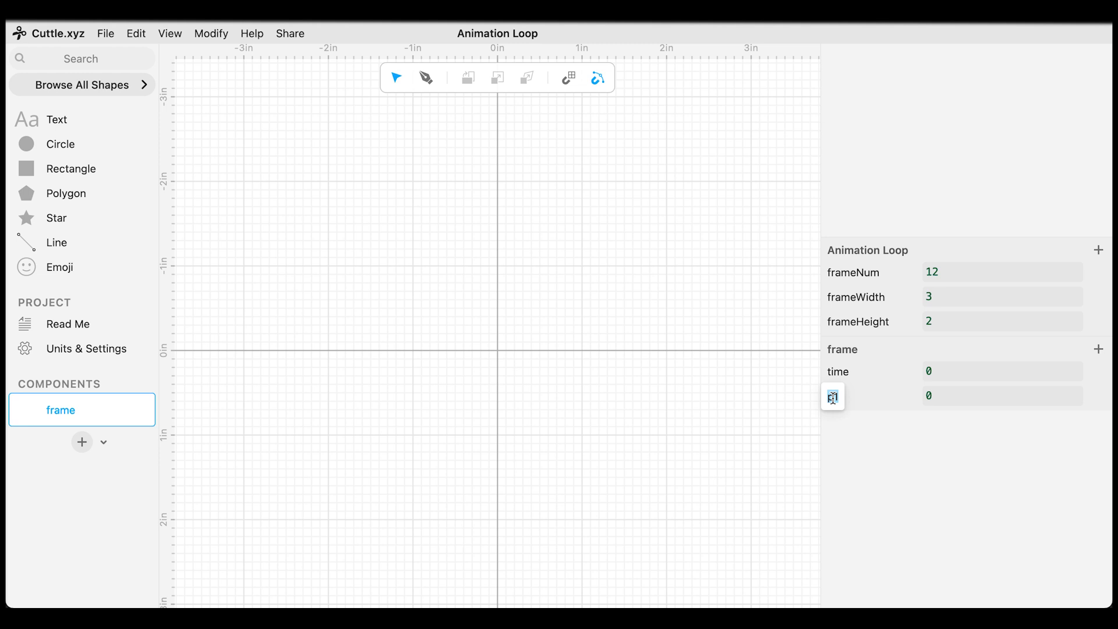
{"action": "type", "text": "cricl"}
{"action": "key", "text": "BackSpace"}
{"action": "key", "text": "BackSpace"}
{"action": "key", "text": "BackSpace"}
{"action": "key", "text": "BackSpace"}
{"action": "type", "text": "ircl"}
{"action": "key", "text": "BackSpace"}
{"action": "key", "text": "BackSpace"}
{"action": "type", "text": "rcleDiameter"}
Set circleDiameter to the expression frameWidth/4 and change the project's frameWidth to 4.
{"action": "left_click", "coordinate": [940, 396]}
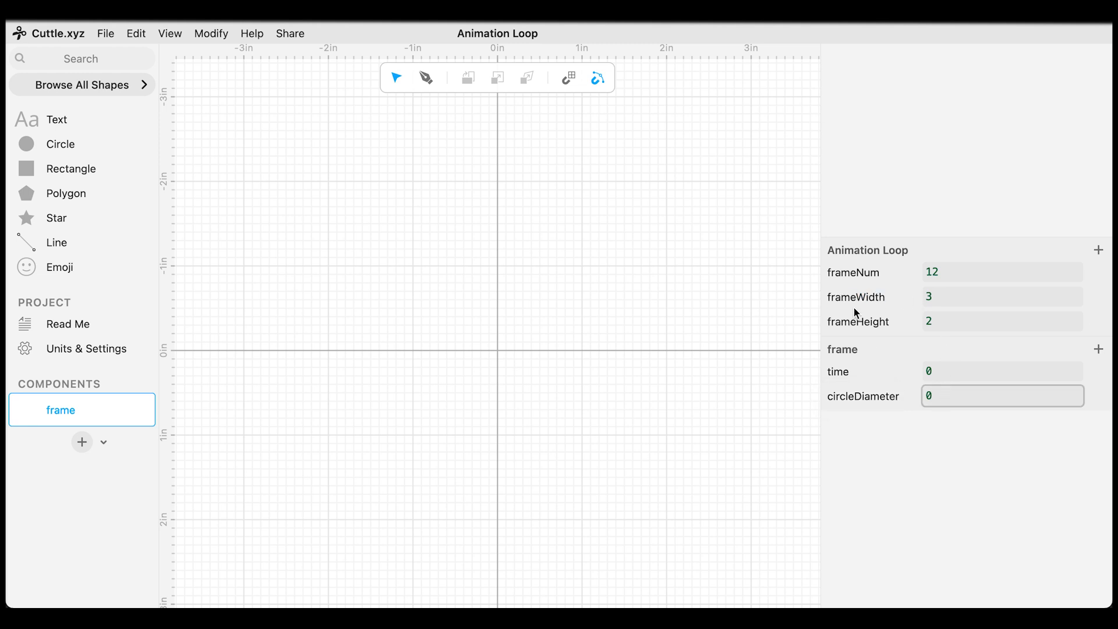
{"action": "left_click", "coordinate": [866, 401]}
{"action": "type", "text": "frame"}
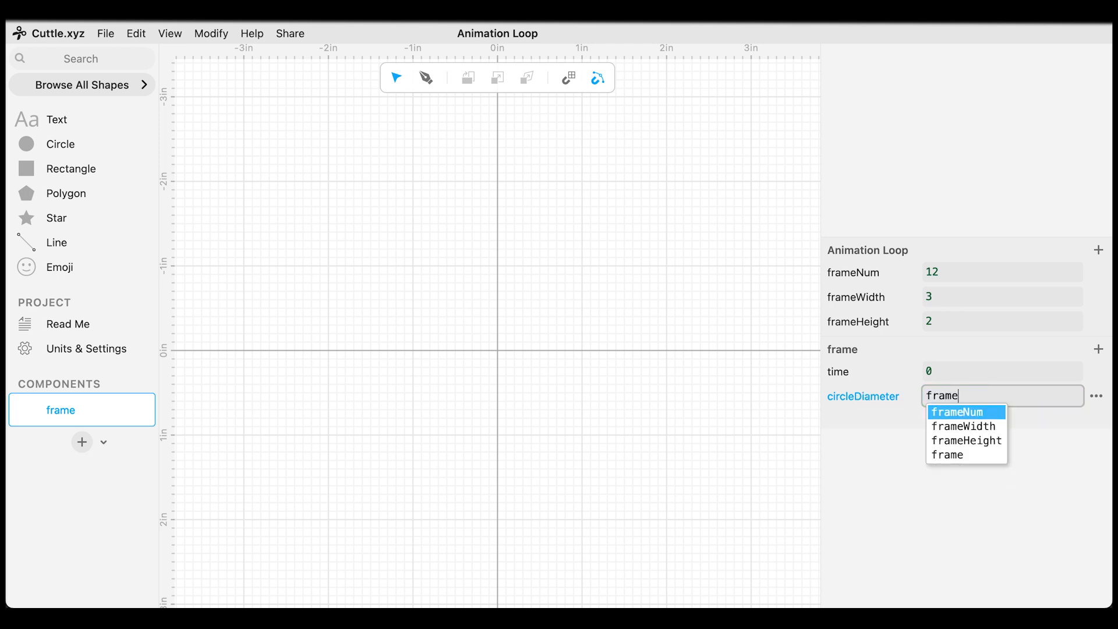
{"action": "left_click", "coordinate": [964, 426]}
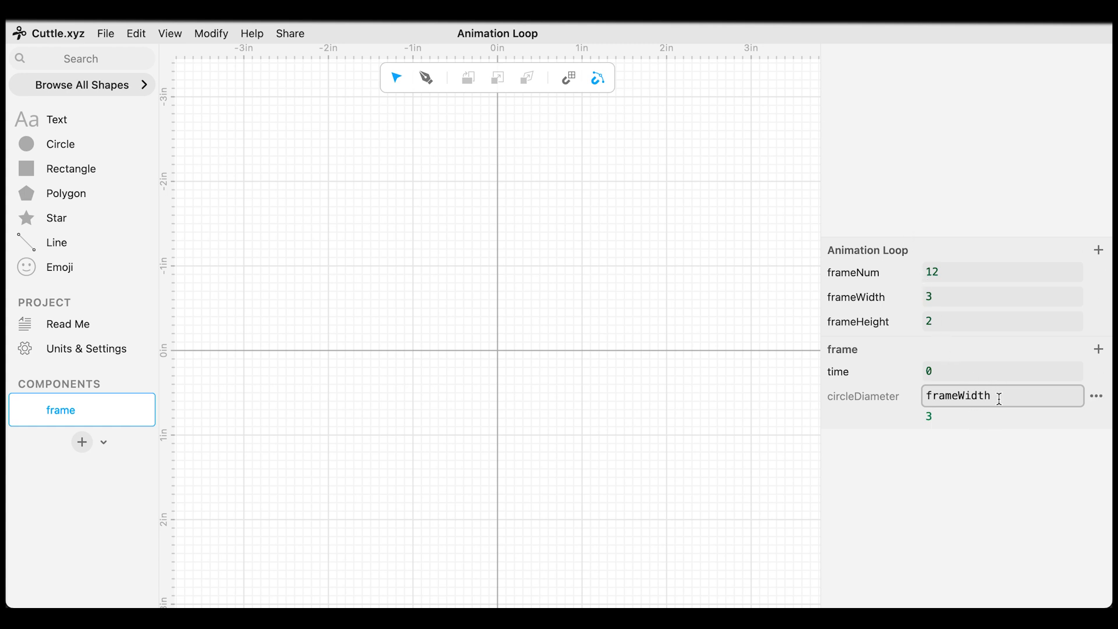
{"action": "type", "text": "/4"}
{"action": "mouse_move", "coordinate": [929, 298]}
{"action": "left_mouse_down"}
{"action": "mouse_move", "coordinate": [949, 306]}
{"action": "mouse_move", "coordinate": [930, 306]}
{"action": "left_mouse_up"}
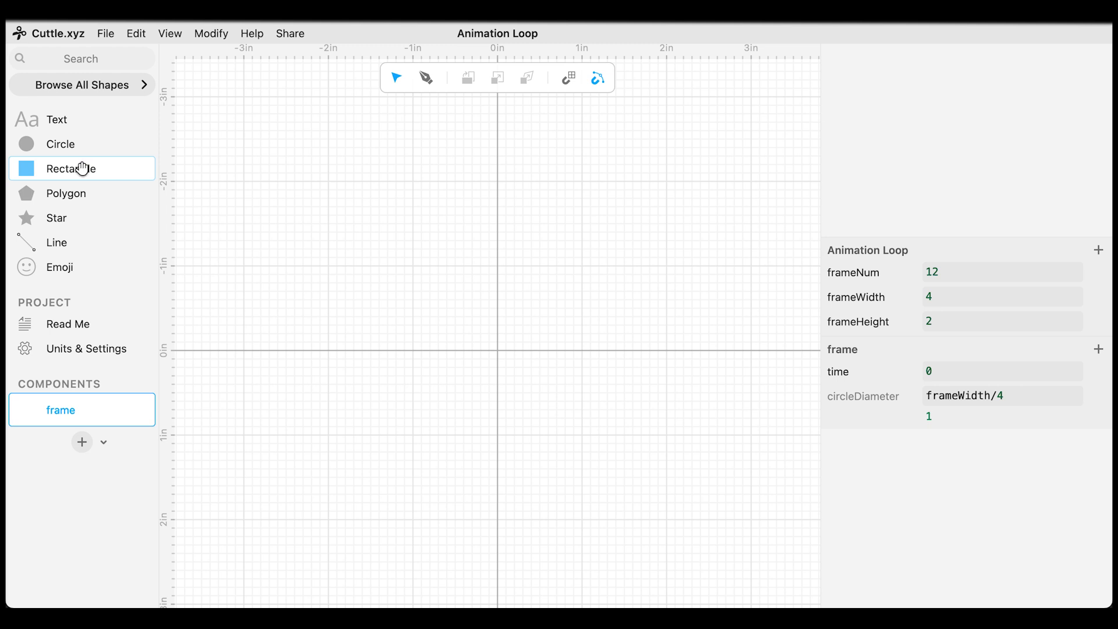
Place a rectangle in the frame component and set its position to x 0, y 0.
{"action": "left_click", "coordinate": [81, 168]}
{"action": "left_click_drag", "start_coordinate": [81, 168], "coordinate": [466, 320]}
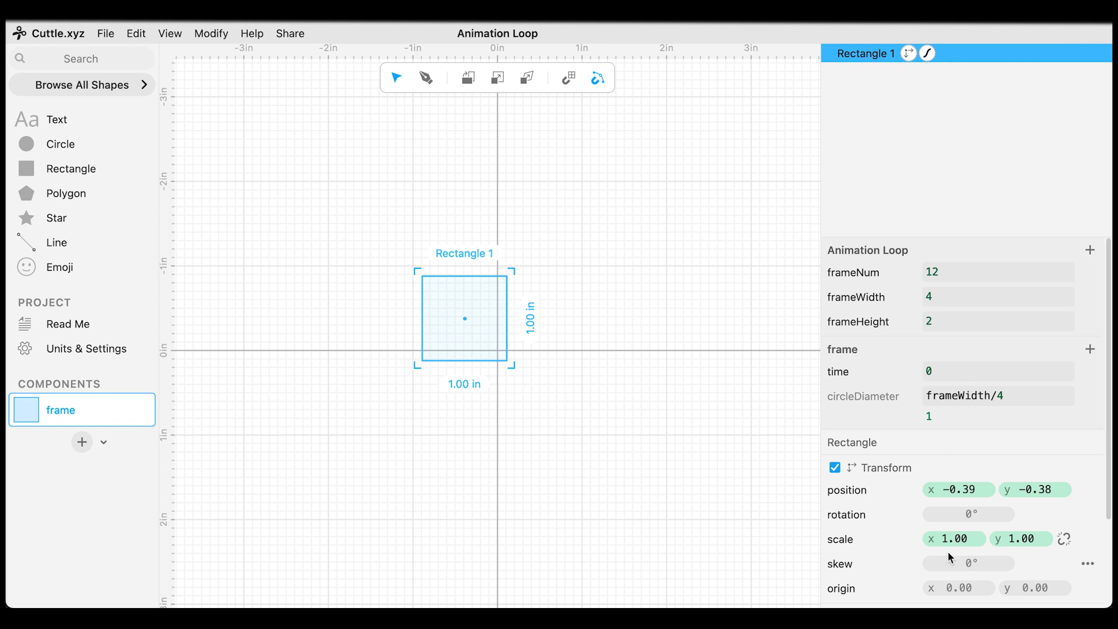
{"action": "scroll", "coordinate": [935, 502], "scroll_direction": "down", "scroll_amount": 3}
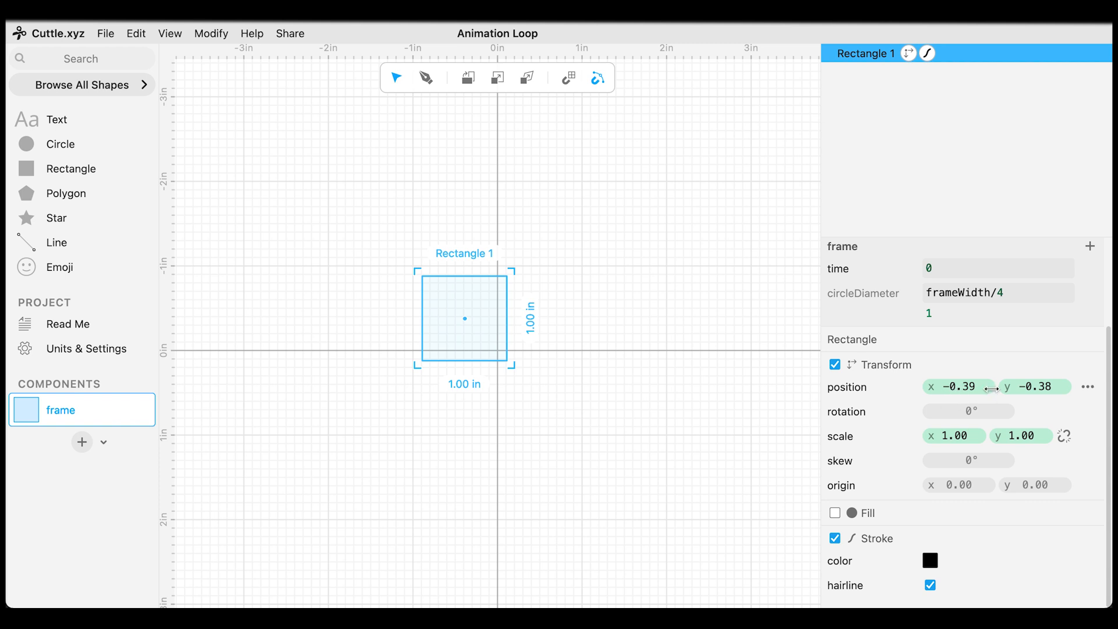
{"action": "left_click", "coordinate": [957, 386]}
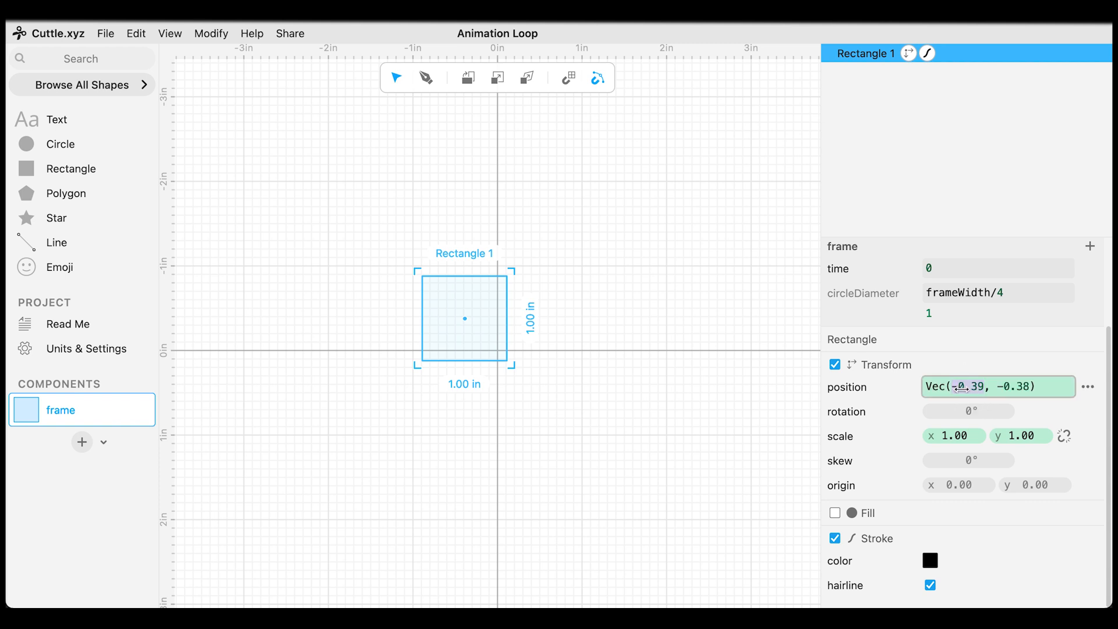
{"action": "type", "text": "0"}
{"action": "key", "text": "Tab"}
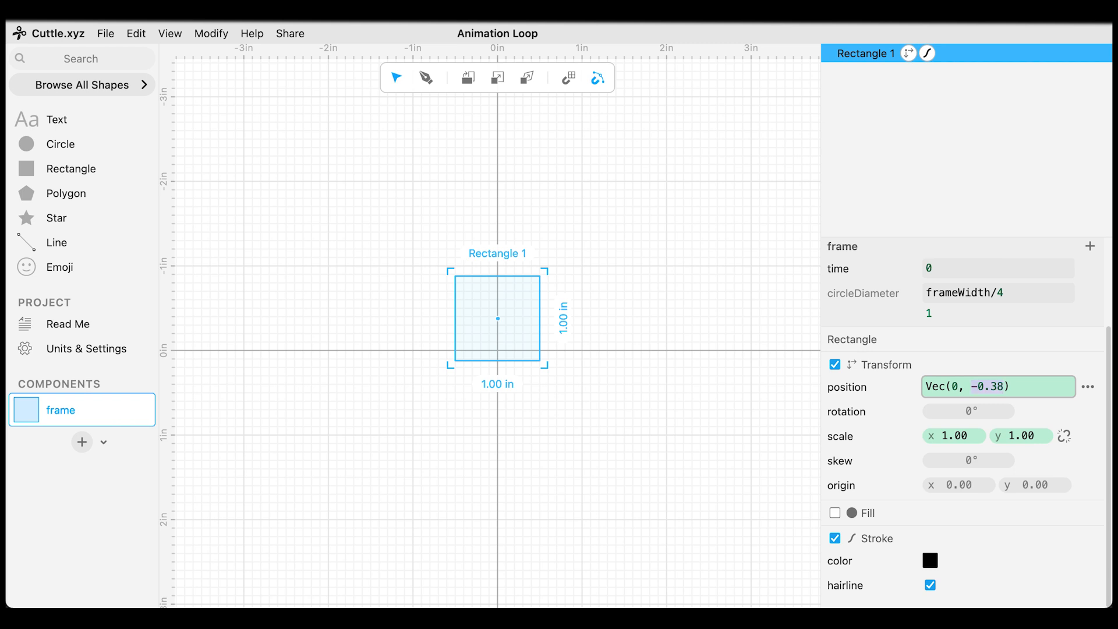
{"action": "type", "text": "0"}
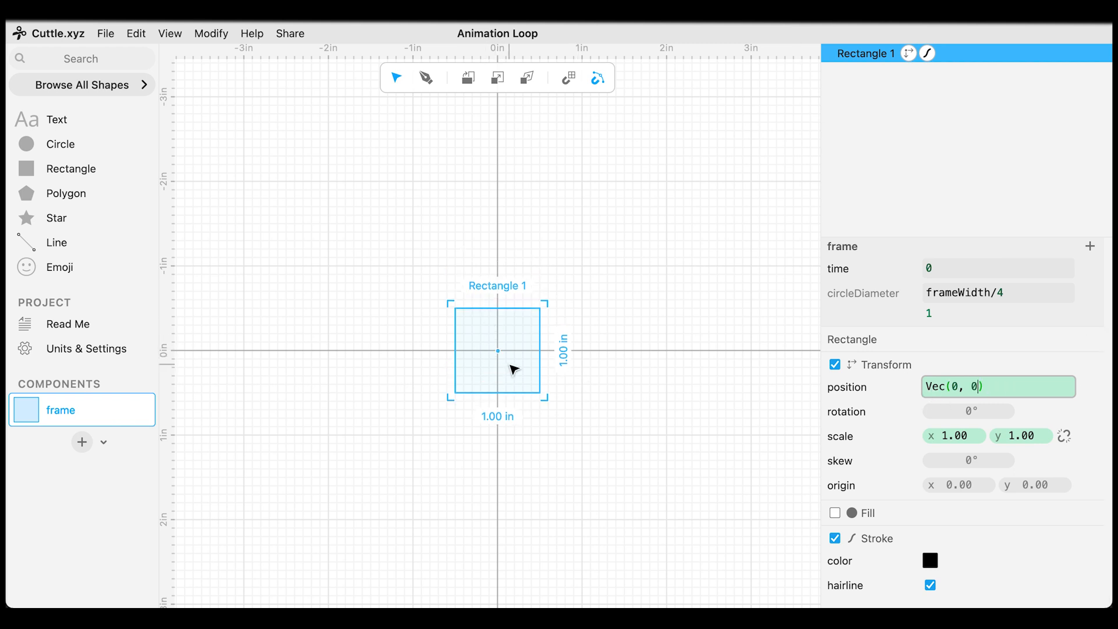
Set the rectangle's scale to Vec(frameWidth, frameHeight) and change the project's frameWidth to 3.
{"action": "left_click", "coordinate": [955, 437]}
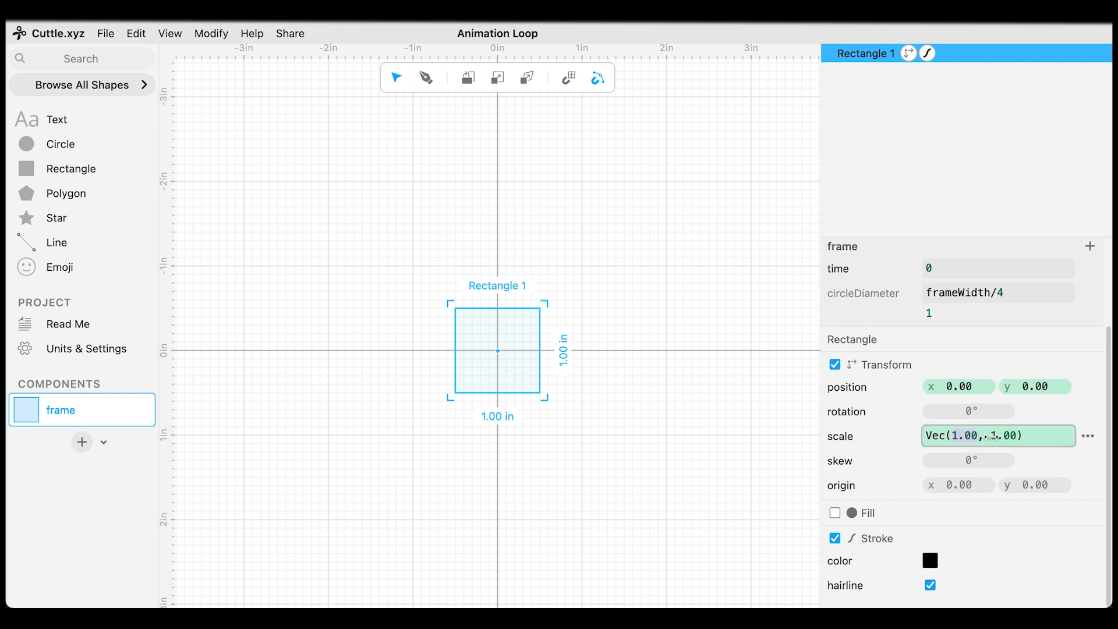
{"action": "type", "text": "frame"}
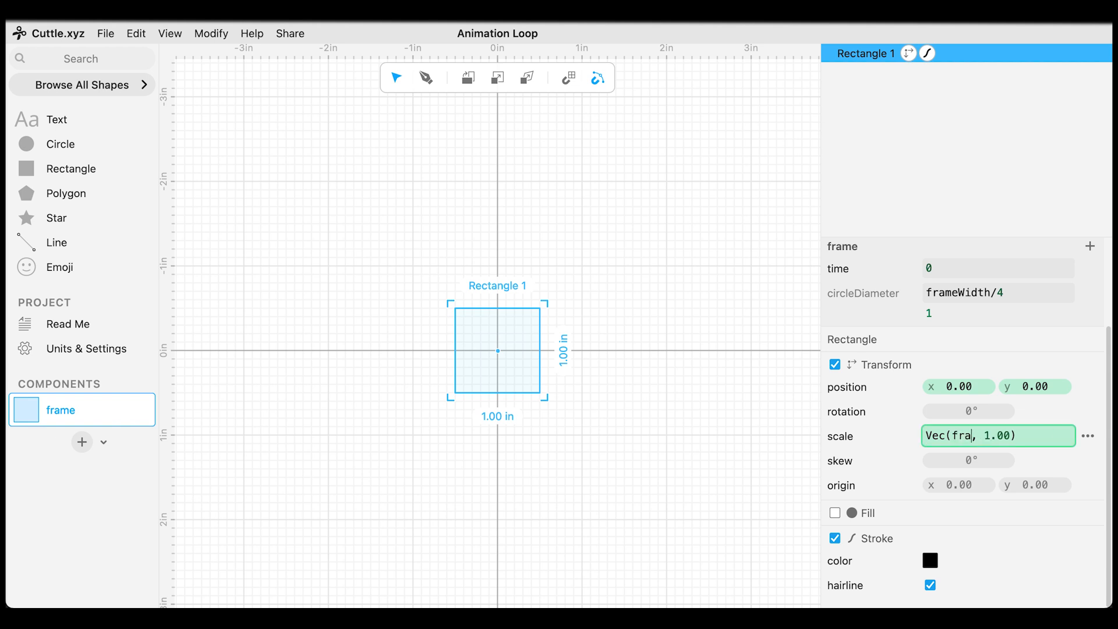
{"action": "key", "text": "Down"}
{"action": "key", "text": "Return"}
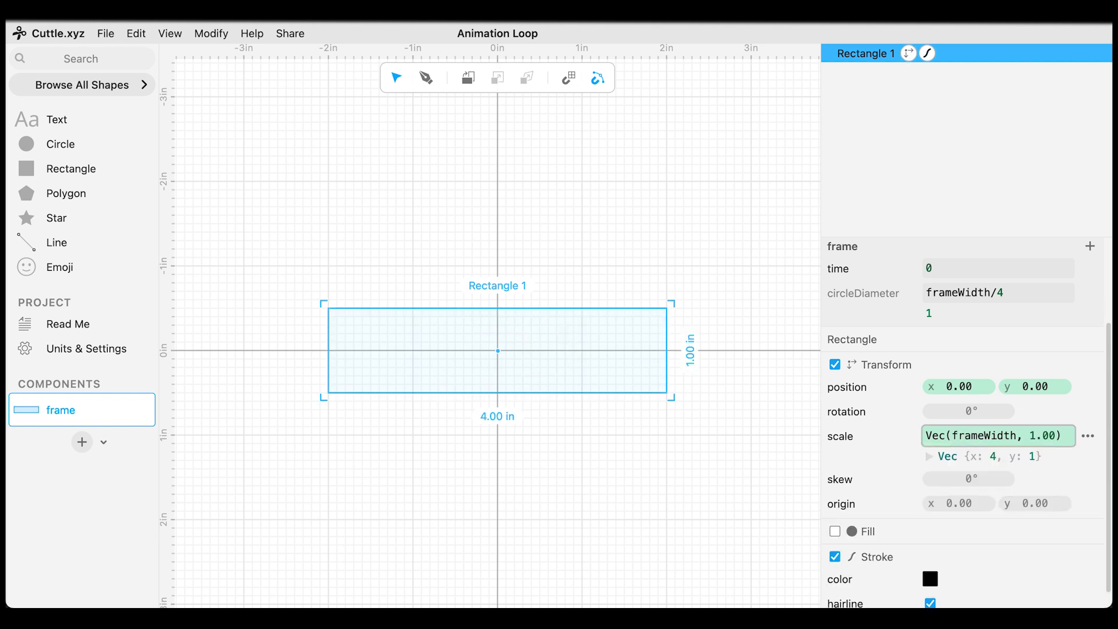
{"action": "double_click", "coordinate": [1042, 435]}
{"action": "type", "text": "fra"}
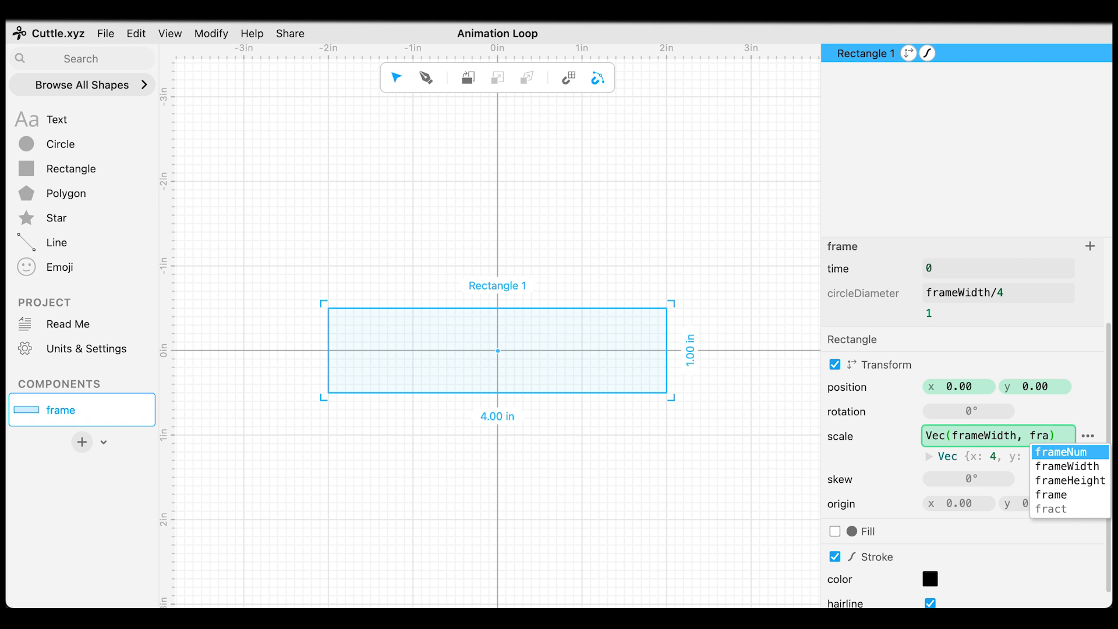
{"action": "key", "text": "Down"}
{"action": "key", "text": "Down"}
{"action": "key", "text": "Return"}
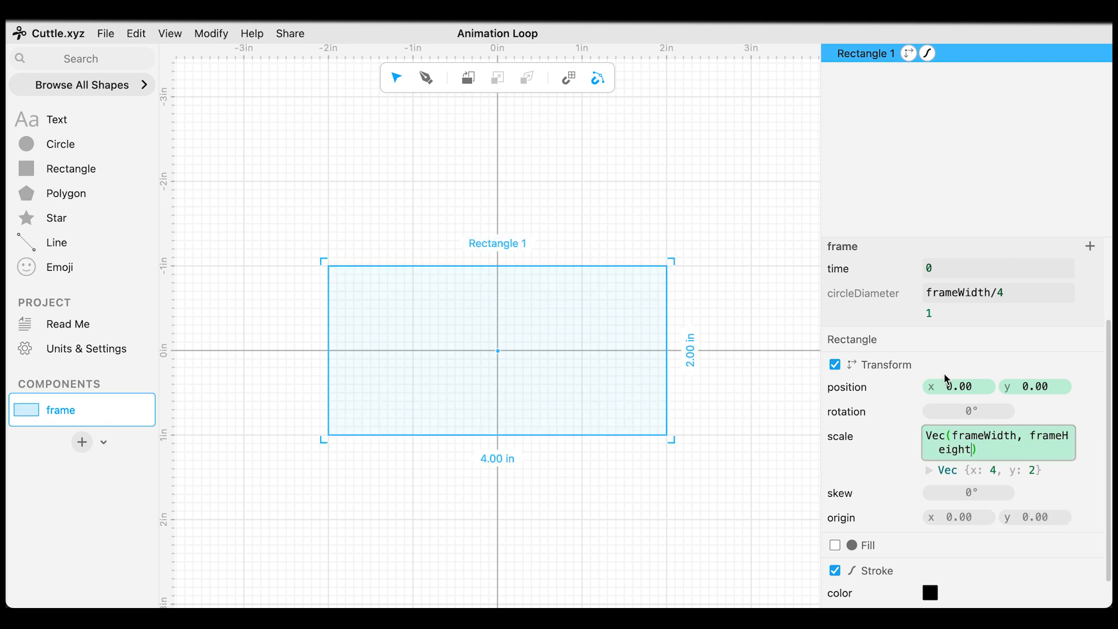
{"action": "scroll", "coordinate": [948, 382], "scroll_direction": "up", "scroll_amount": 2}
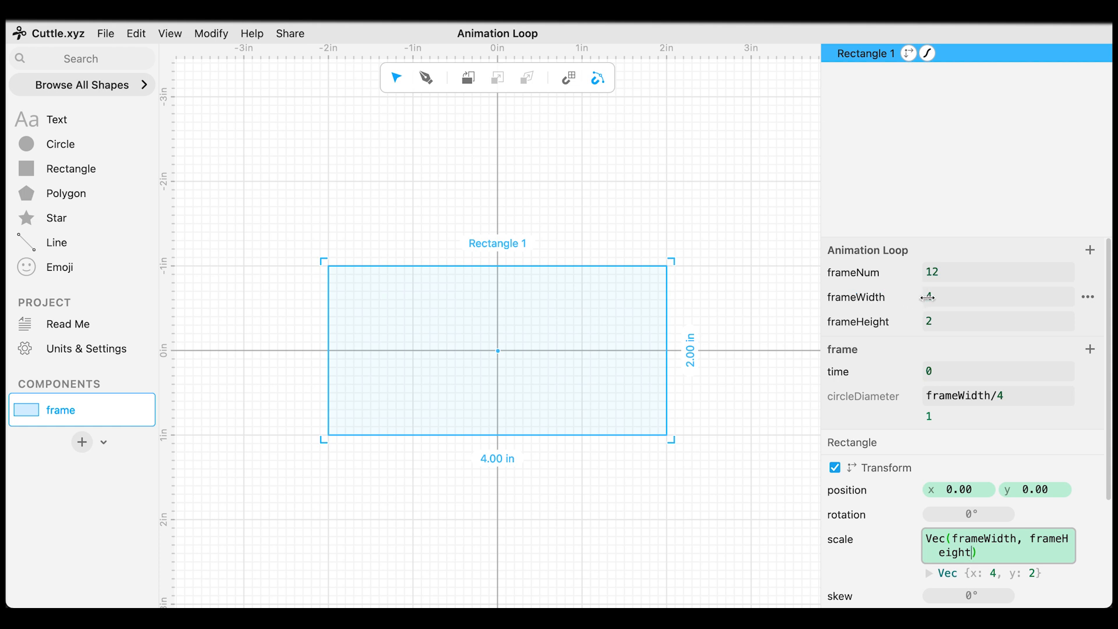
{"action": "left_click_drag", "start_coordinate": [926, 297], "coordinate": [922, 299]}
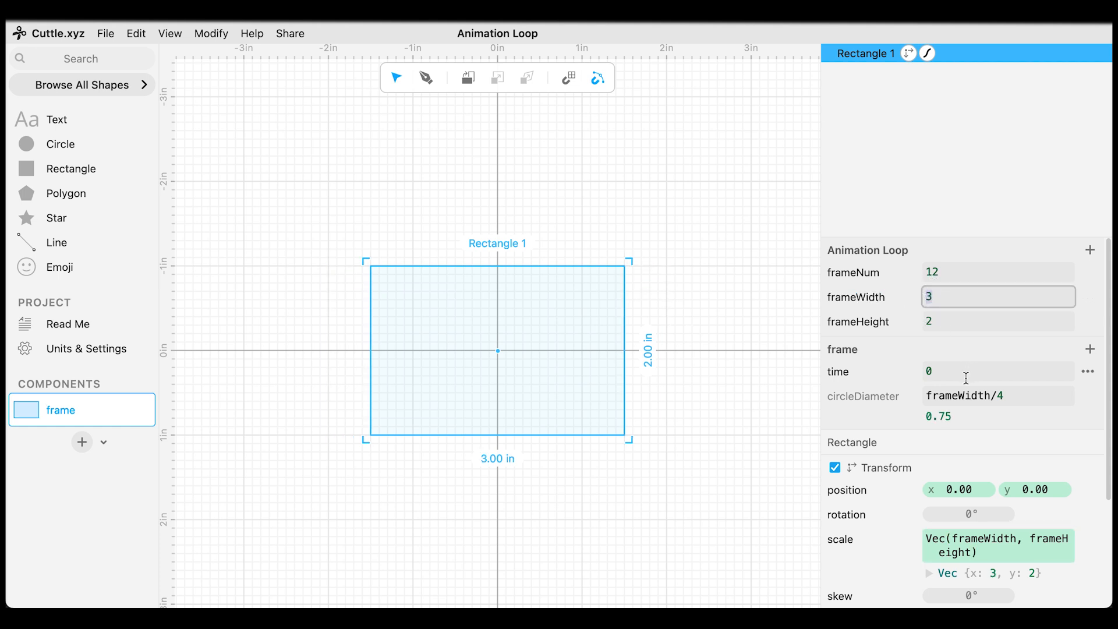
Place a circle in the frame component and set its position to x 0, y 0.
{"action": "left_click_drag", "start_coordinate": [55, 143], "coordinate": [489, 332]}
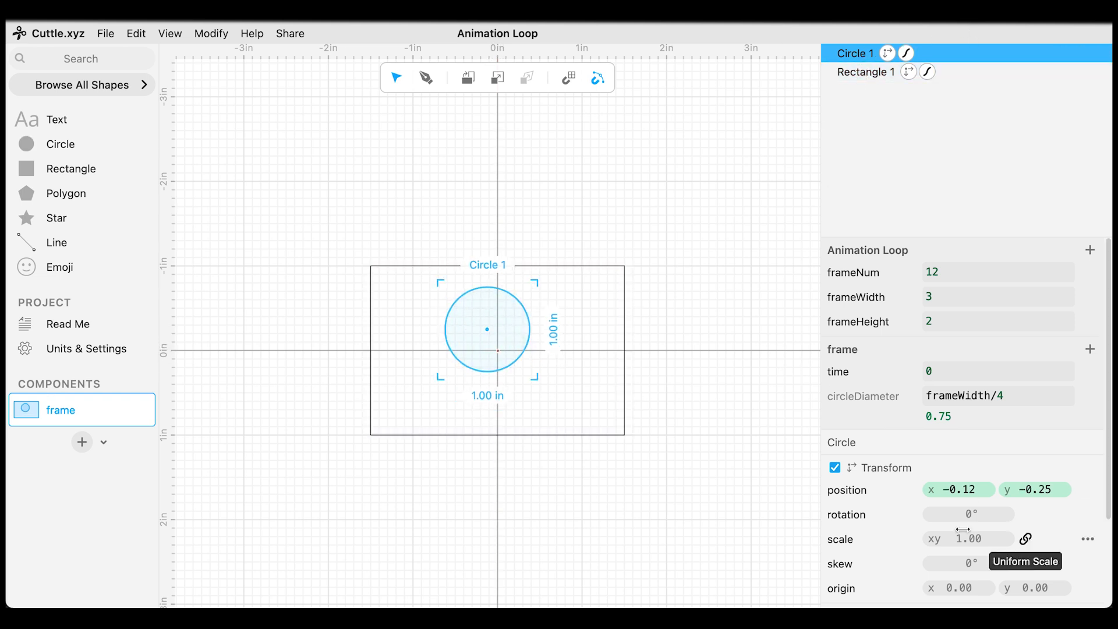
{"action": "scroll", "coordinate": [1000, 524], "scroll_direction": "down", "scroll_amount": 2}
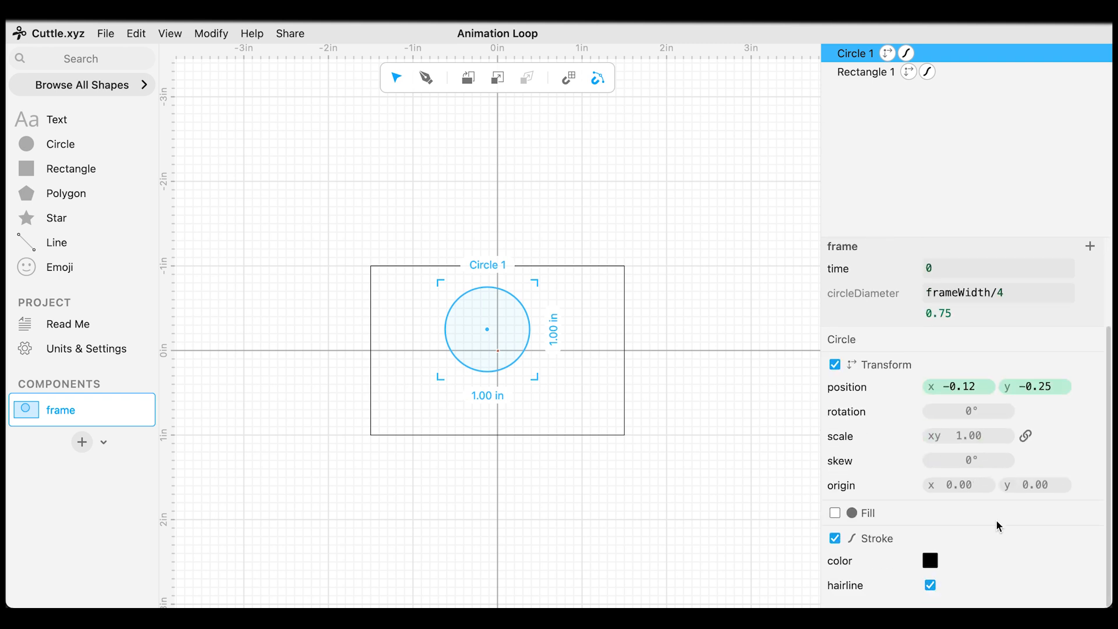
{"action": "double_click", "coordinate": [959, 385]}
{"action": "type", "text": "0.25)"}
{"action": "key", "text": "Tab"}
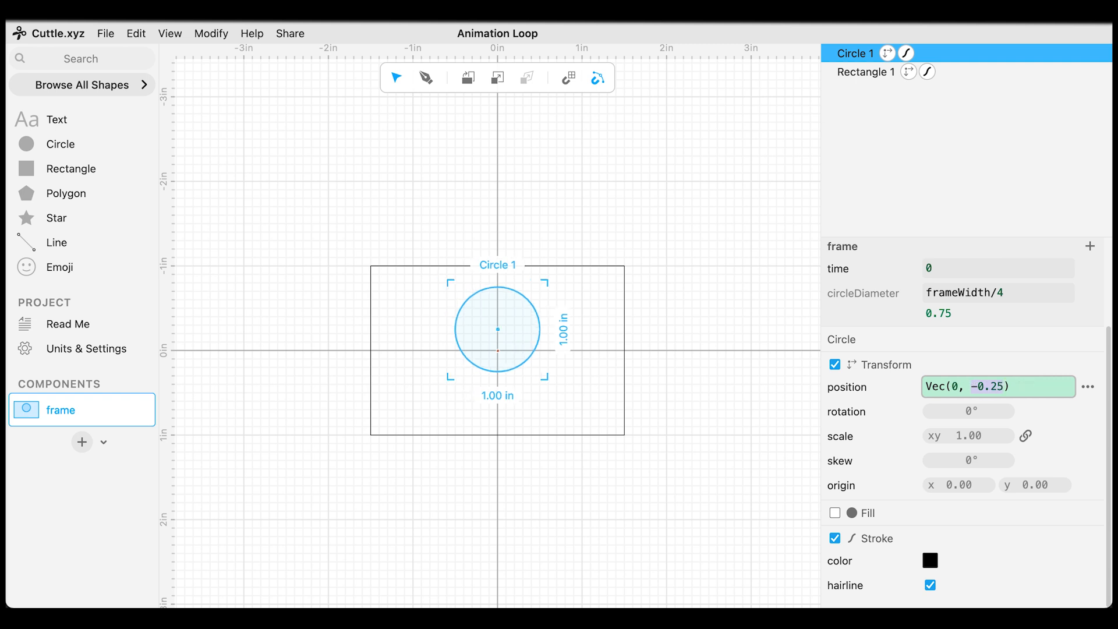
{"action": "type", "text": "0"}
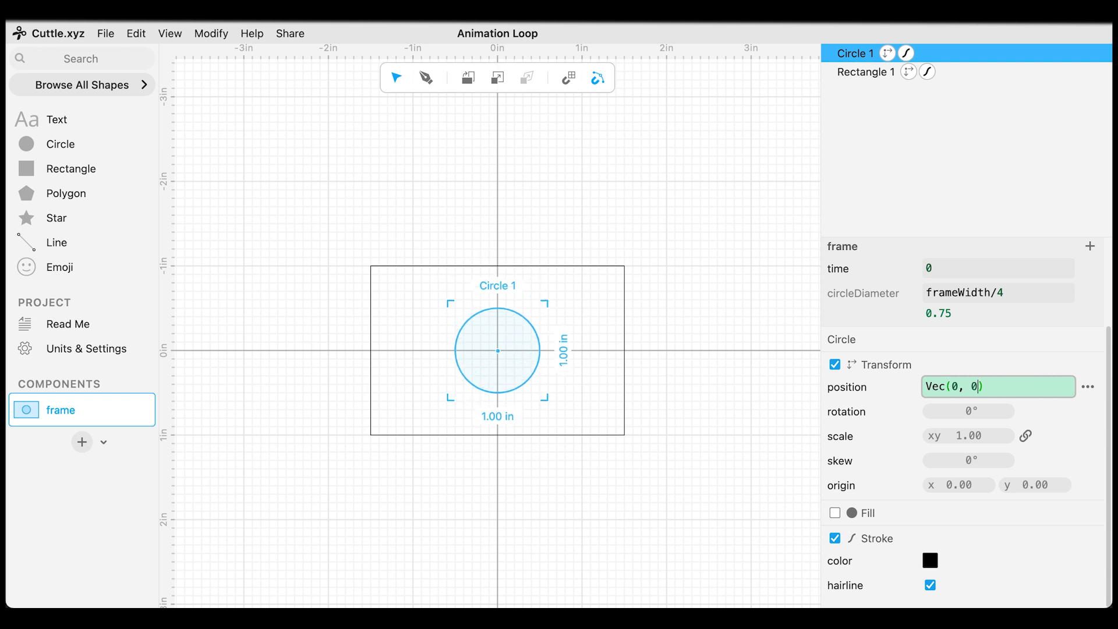
Set the circle's uniform scale to the circleDiameter parameter.
{"action": "left_click", "coordinate": [968, 436]}
{"action": "left_click", "coordinate": [1029, 409]}
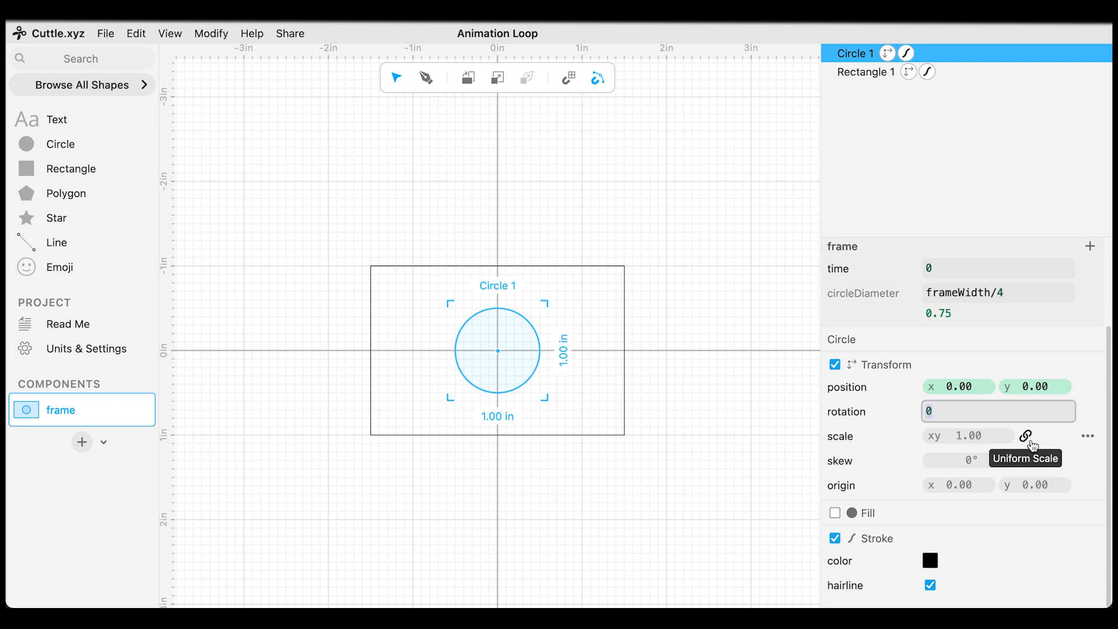
{"action": "left_click", "coordinate": [973, 437]}
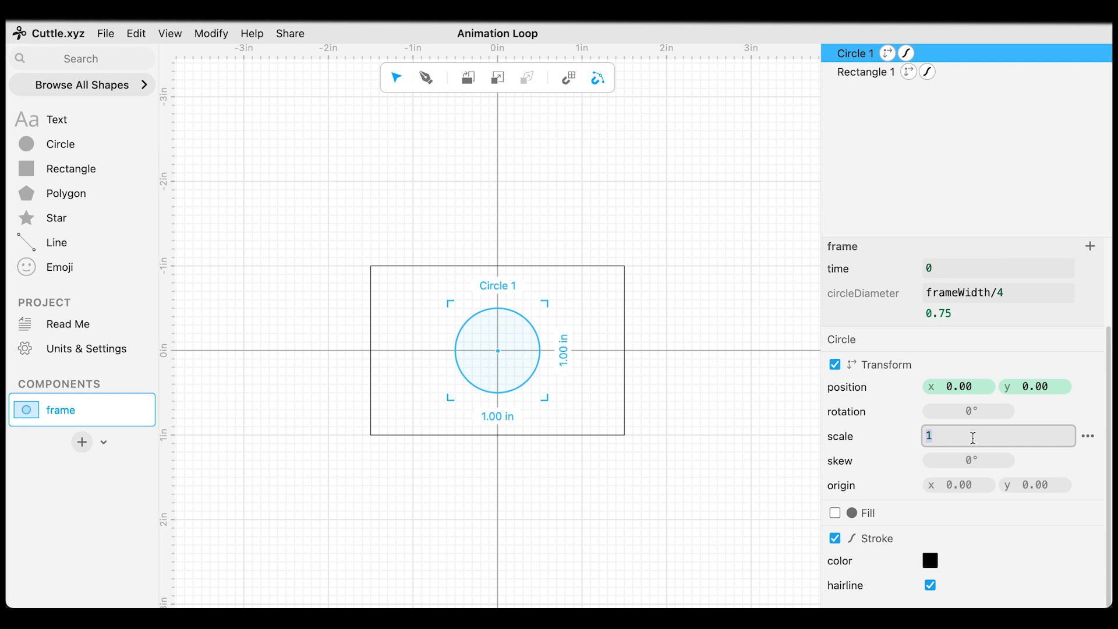
{"action": "type", "text": "cir"}
{"action": "key", "text": "Return"}
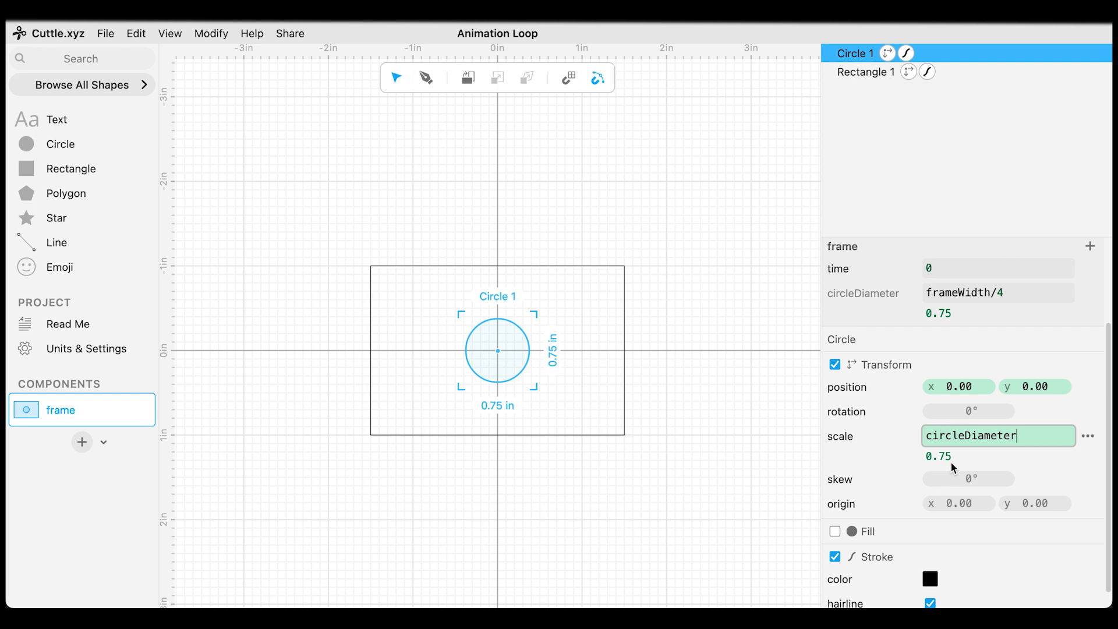
Vary the project's frameWidth to test how the shapes respond, return it to 3, and deselect the circle.
{"action": "scroll", "coordinate": [966, 349], "scroll_direction": "up", "scroll_amount": 1}
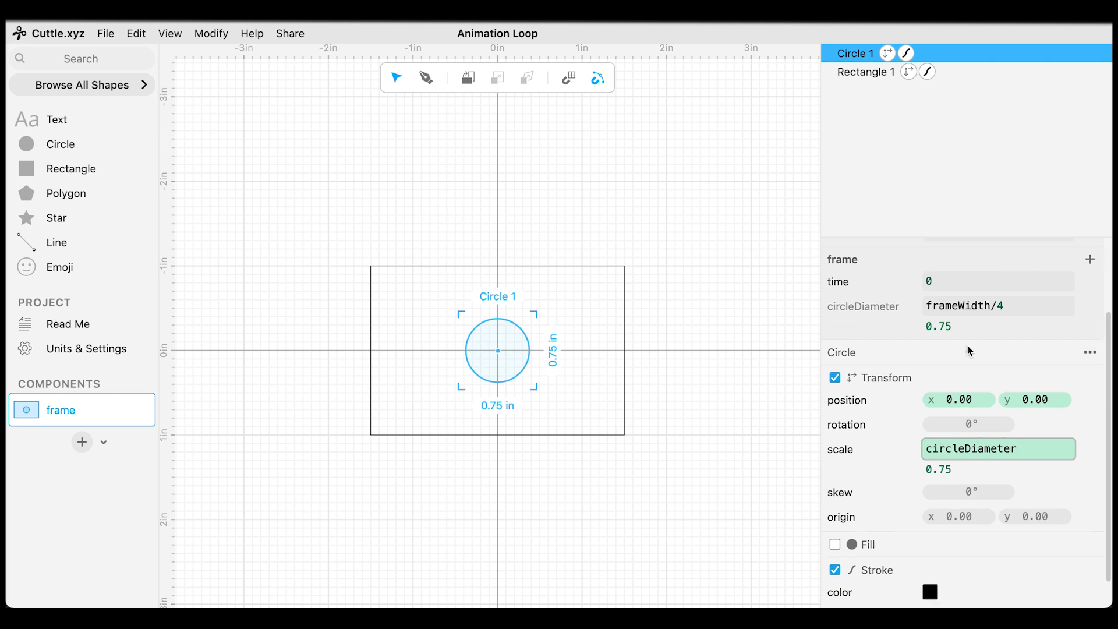
{"action": "scroll", "coordinate": [968, 348], "scroll_direction": "up", "scroll_amount": 3}
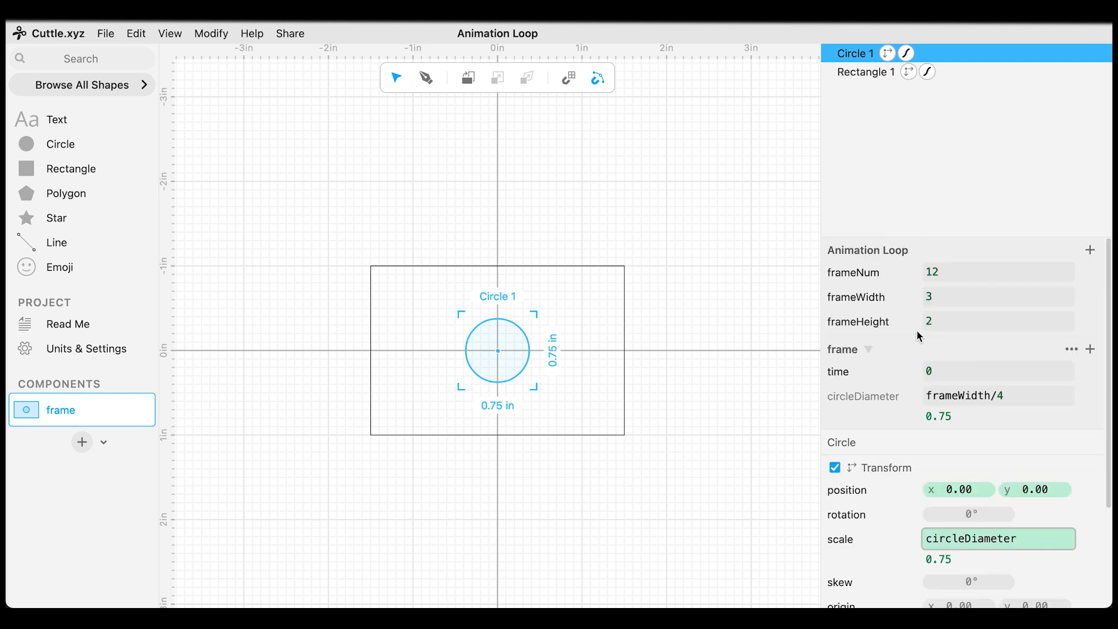
{"action": "left_click", "coordinate": [930, 297]}
{"action": "mouse_move", "coordinate": [930, 297]}
{"action": "left_mouse_down"}
{"action": "mouse_move", "coordinate": [940, 297]}
{"action": "mouse_move", "coordinate": [931, 295]}
{"action": "left_mouse_up"}
{"action": "left_click", "coordinate": [712, 274]}
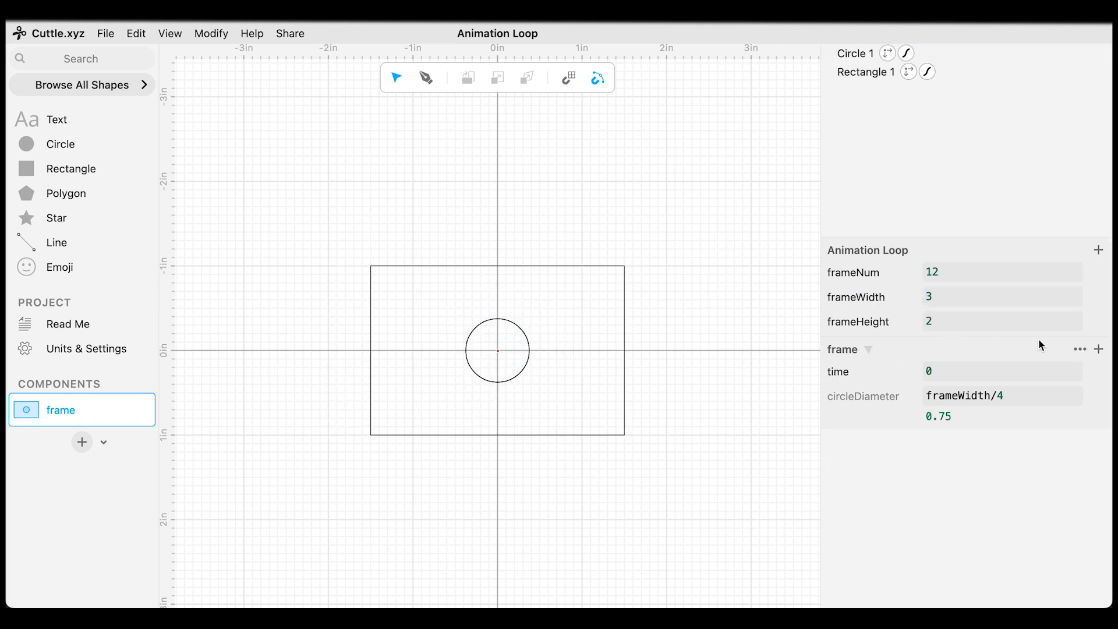
Add a frame component parameter named movementHeight with the expression frameHeight-circleDiameter.
{"action": "left_click", "coordinate": [1102, 353]}
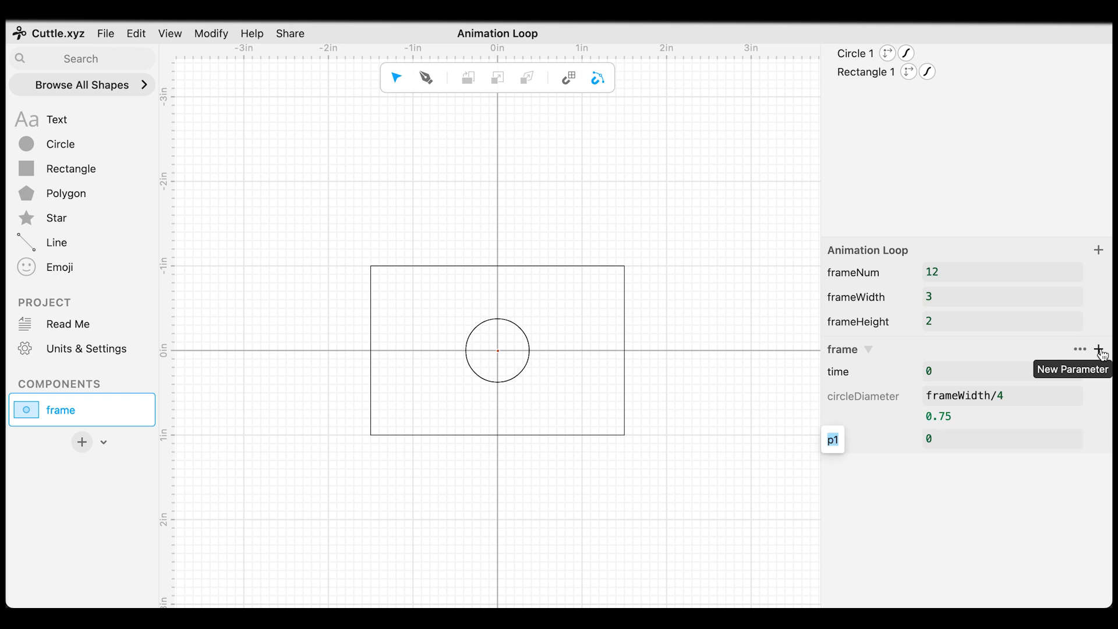
{"action": "type", "text": "movementHeight"}
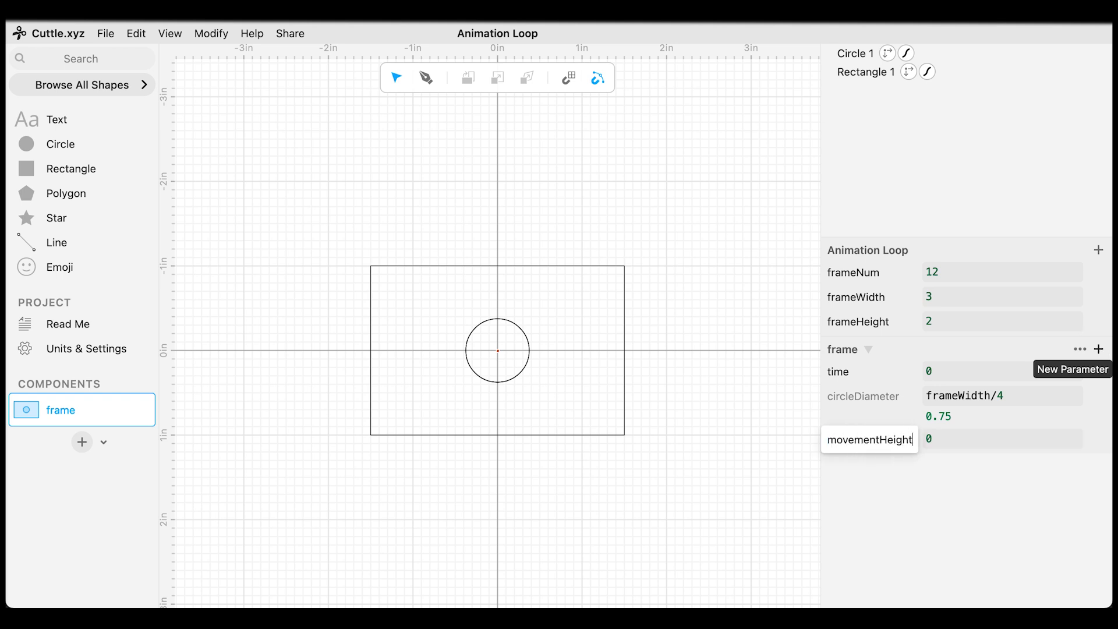
{"action": "key", "text": "Tab"}
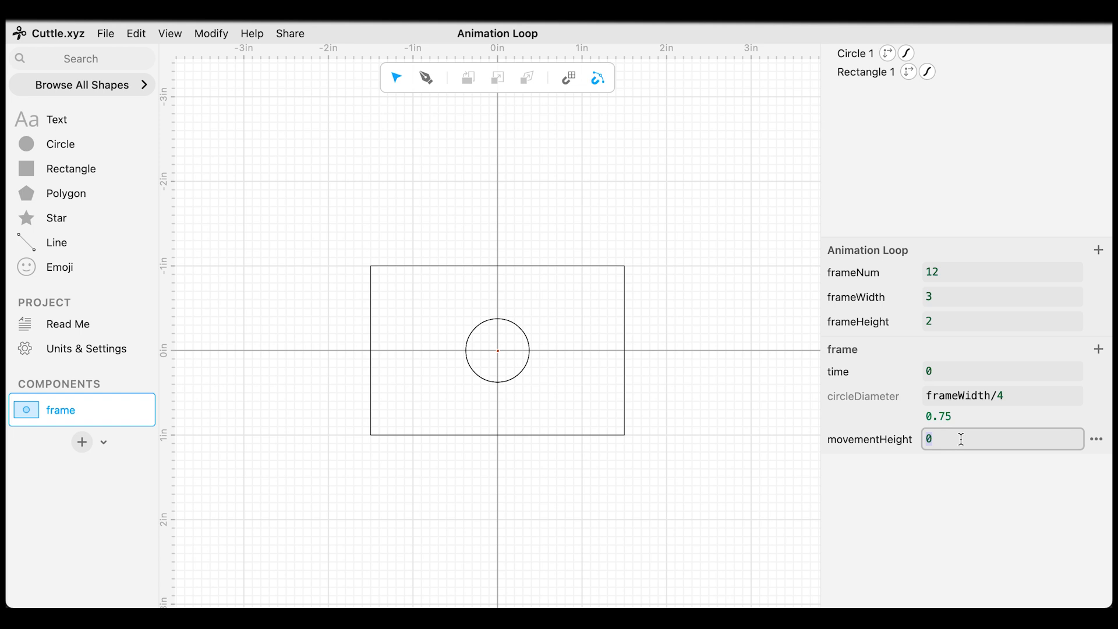
{"action": "type", "text": "fram"}
{"action": "key", "text": "Down"}
{"action": "key", "text": "Down"}
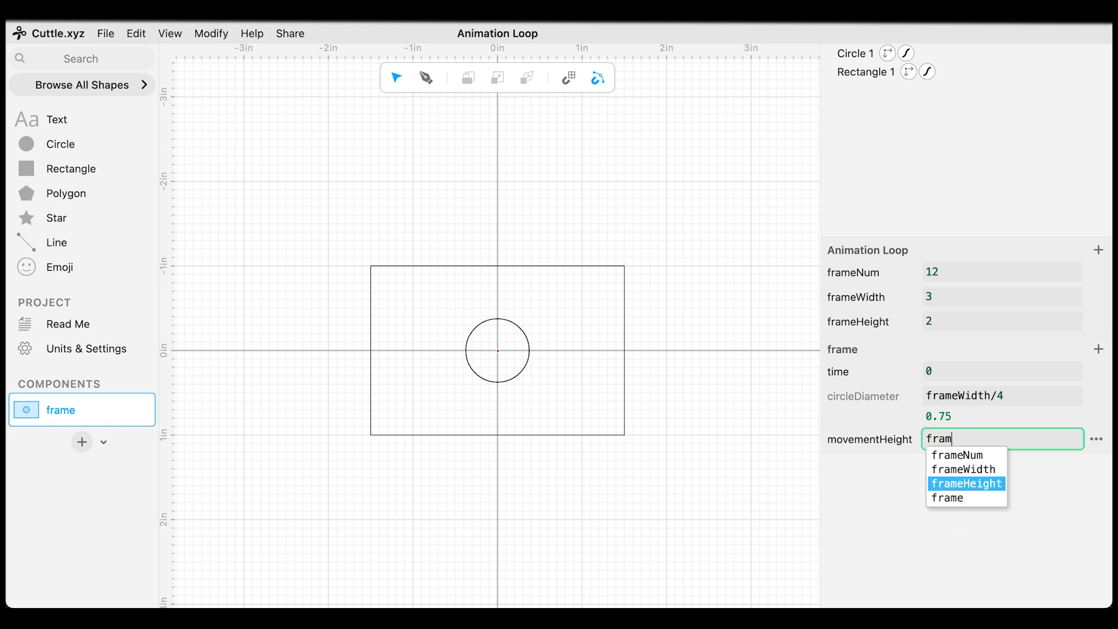
{"action": "key", "text": "Return"}
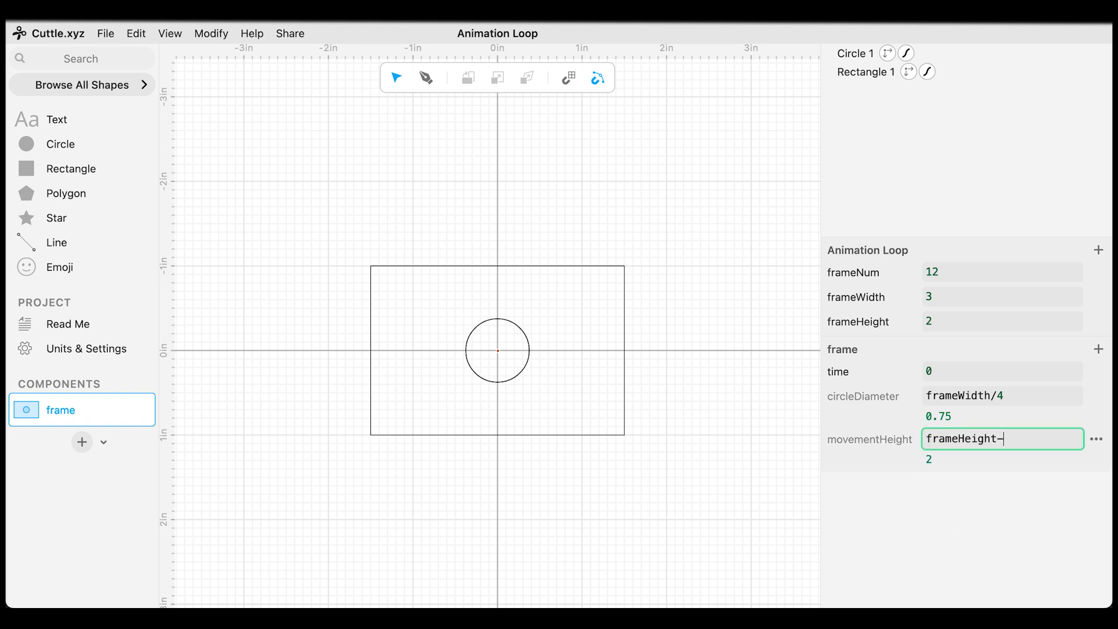
{"action": "type", "text": "-circleDiameter"}
{"action": "key", "text": "Return"}
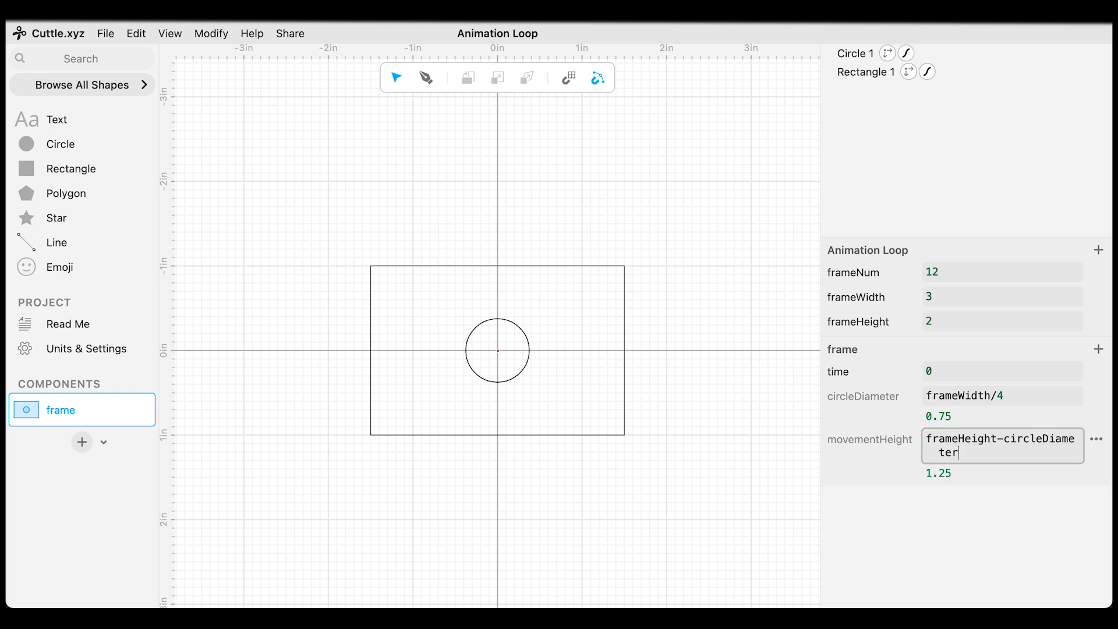
Halve the movementHeight expression so it reads (frameHeight-circleDiameter)/2.
{"action": "left_click", "coordinate": [925, 438]}
{"action": "type", "text": "("}
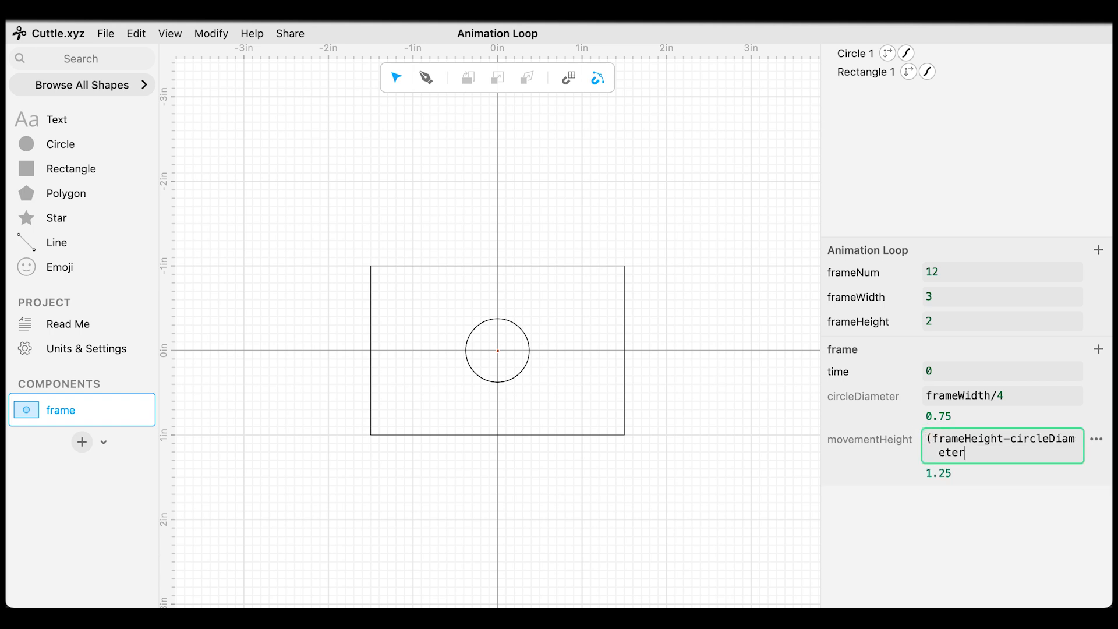
{"action": "key", "text": "End"}
{"action": "type", "text": ")"}
{"action": "type", "text": "/2"}
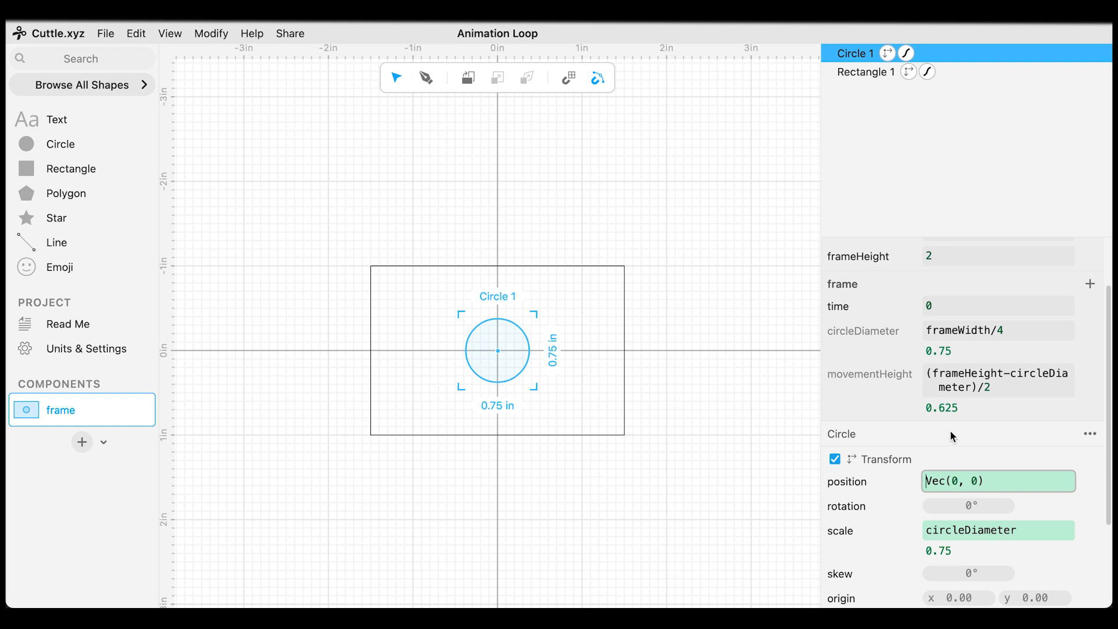
Set the circle's y position to movementHeight, keeping x at 0.
{"action": "double_click", "coordinate": [974, 483]}
{"action": "type", "text": "move"}
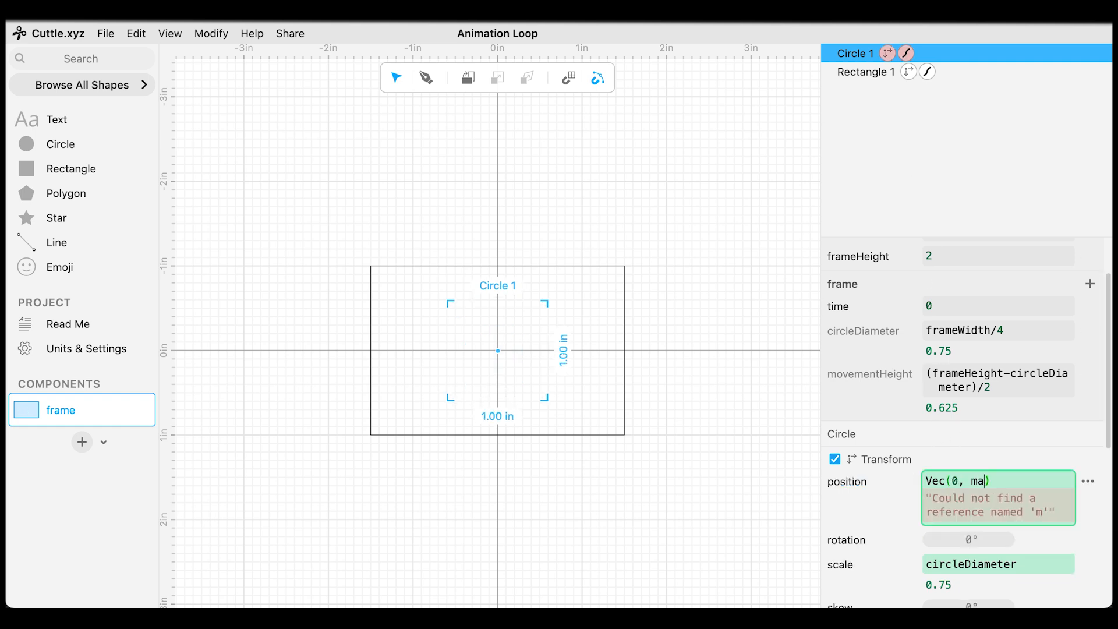
{"action": "key", "text": "Tab"}
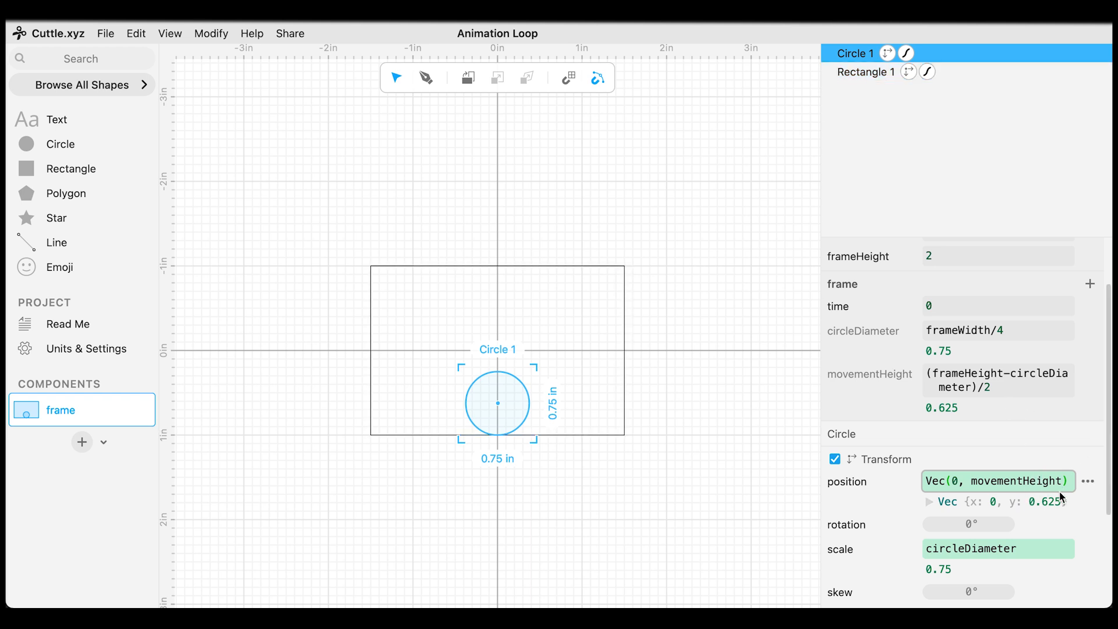
Multiply movementHeight in the circle's y position by sin(360/frameNum*time).
{"action": "type", "text": "*"}
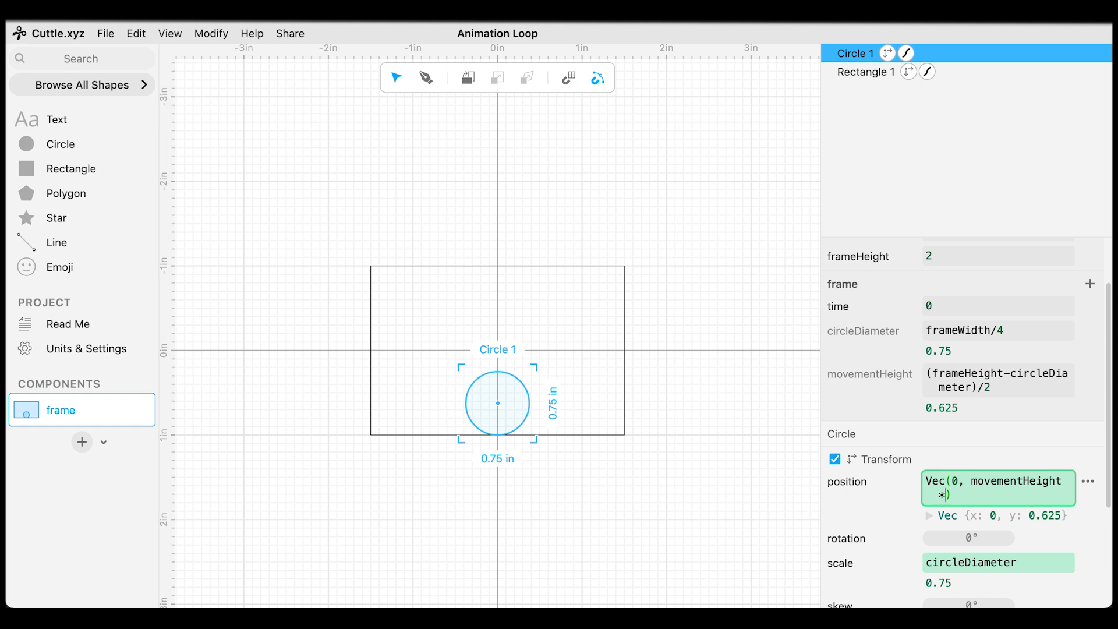
{"action": "type", "text": "sin("}
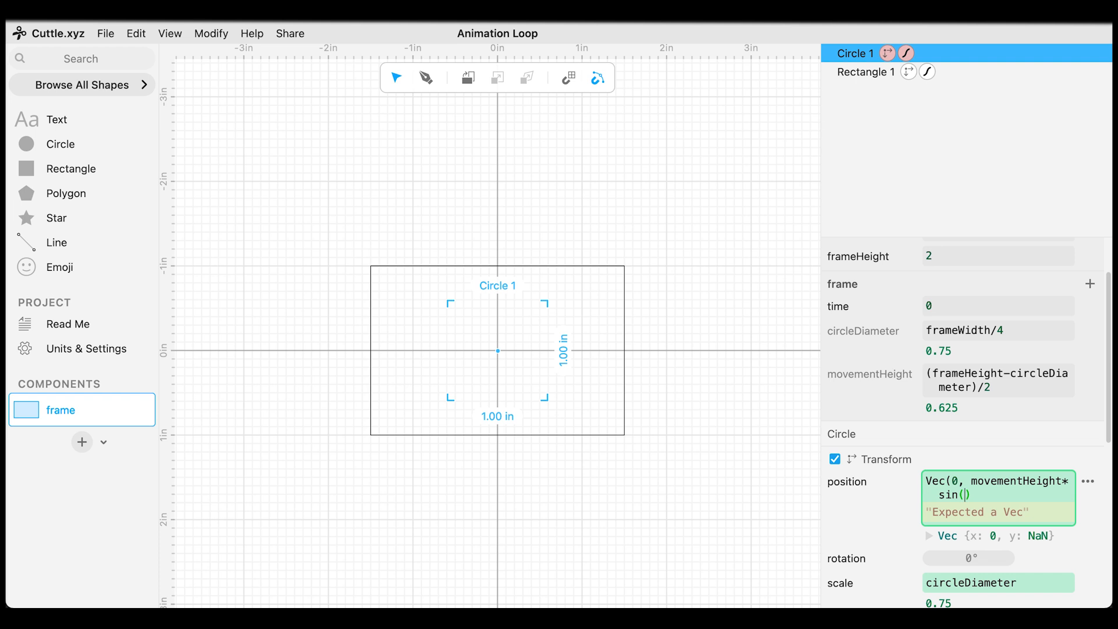
{"action": "type", "text": "36"}
{"action": "type", "text": "0/frame"}
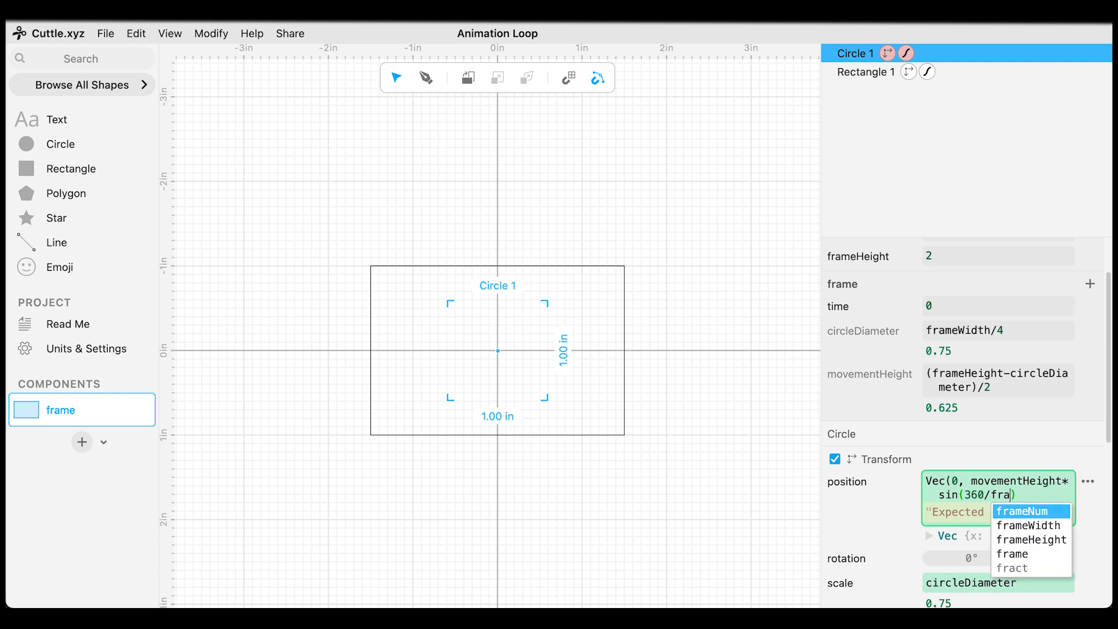
{"action": "key", "text": "Return"}
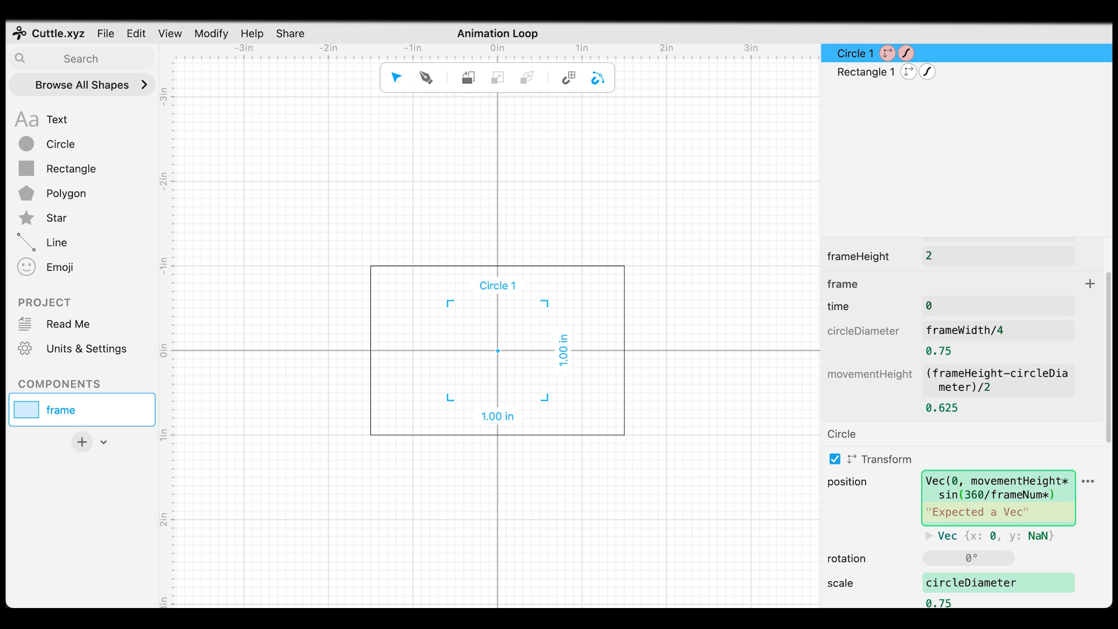
{"action": "type", "text": "time)"}
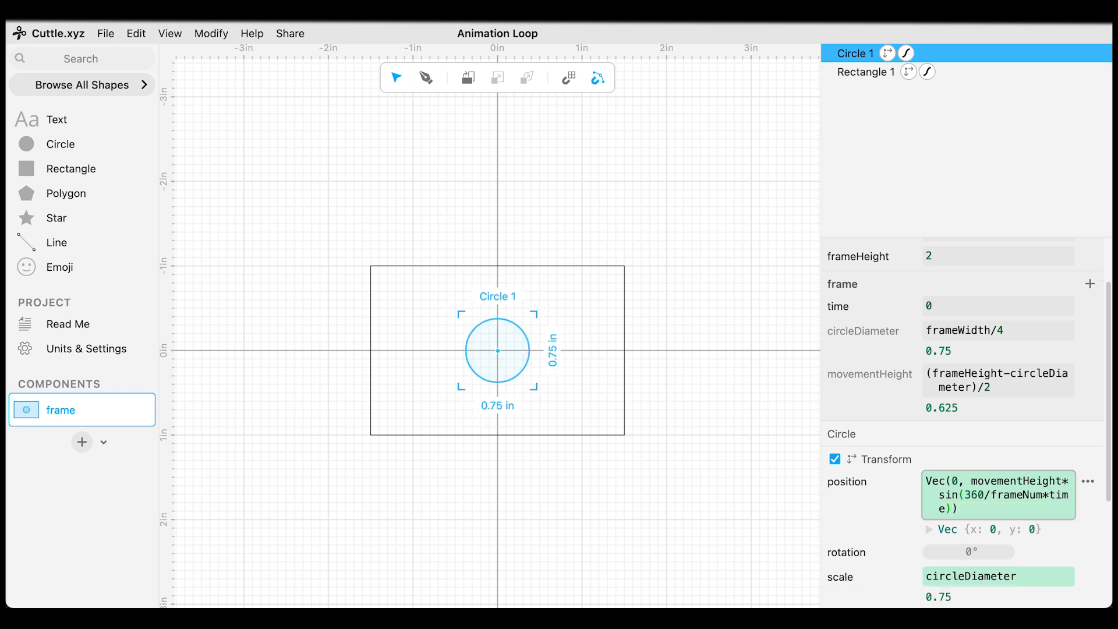
Scrub the frame component's time parameter to test the circle's vertical motion, leaving it at 3.
{"action": "left_click", "coordinate": [944, 315]}
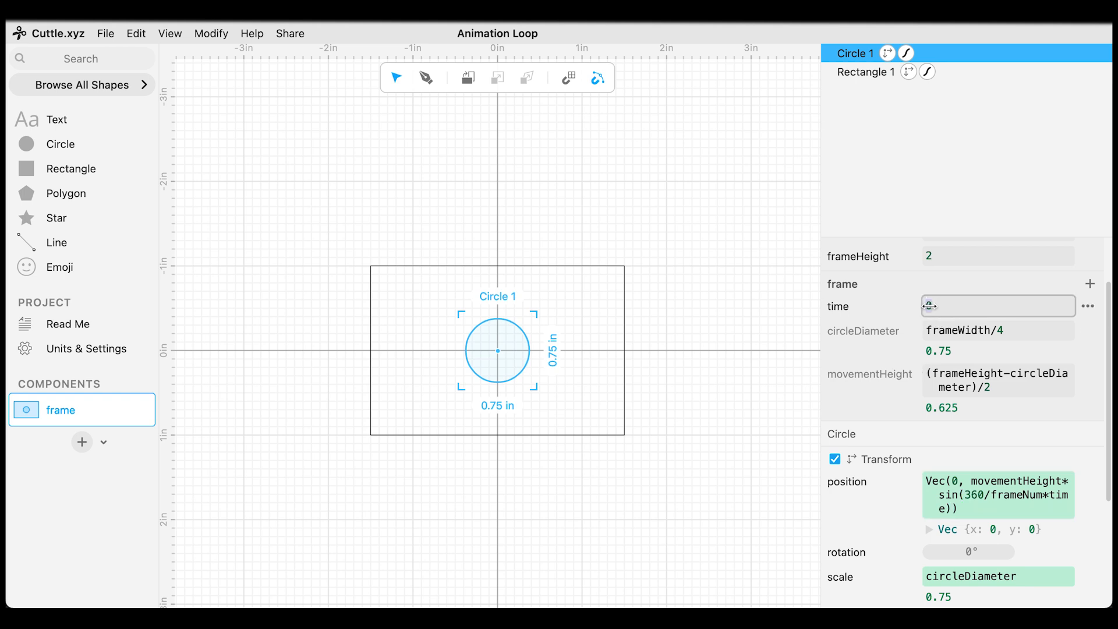
{"action": "left_click_drag", "start_coordinate": [930, 306], "coordinate": [894, 374]}
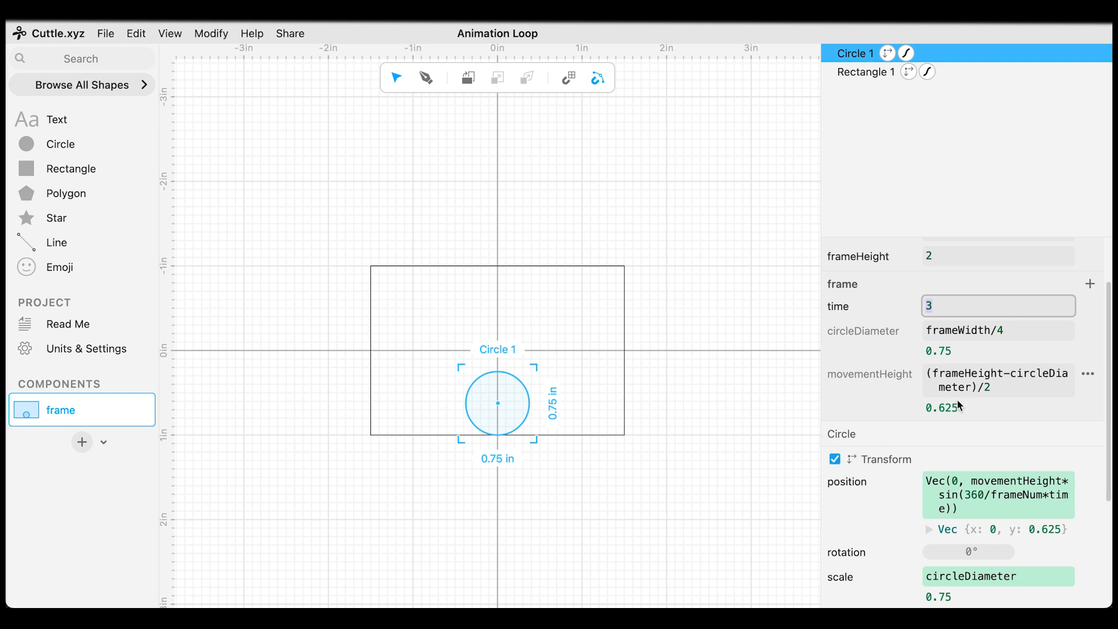
Add a border parameter of 0.25 to the frame component and subtract border from the movementHeight expression.
{"action": "left_click", "coordinate": [1090, 284]}
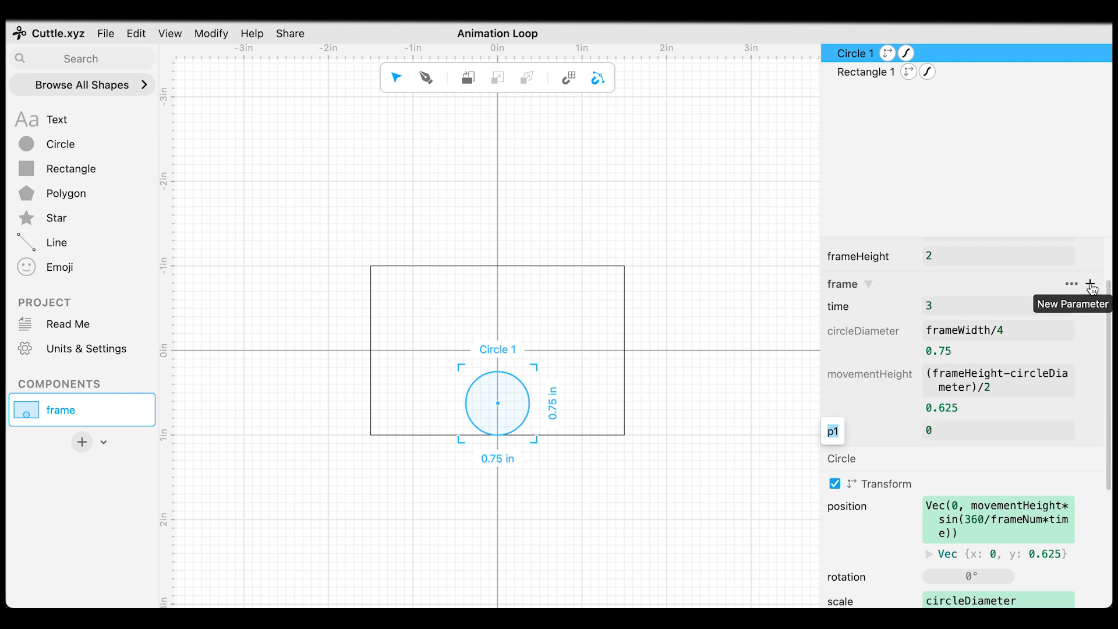
{"action": "type", "text": "border"}
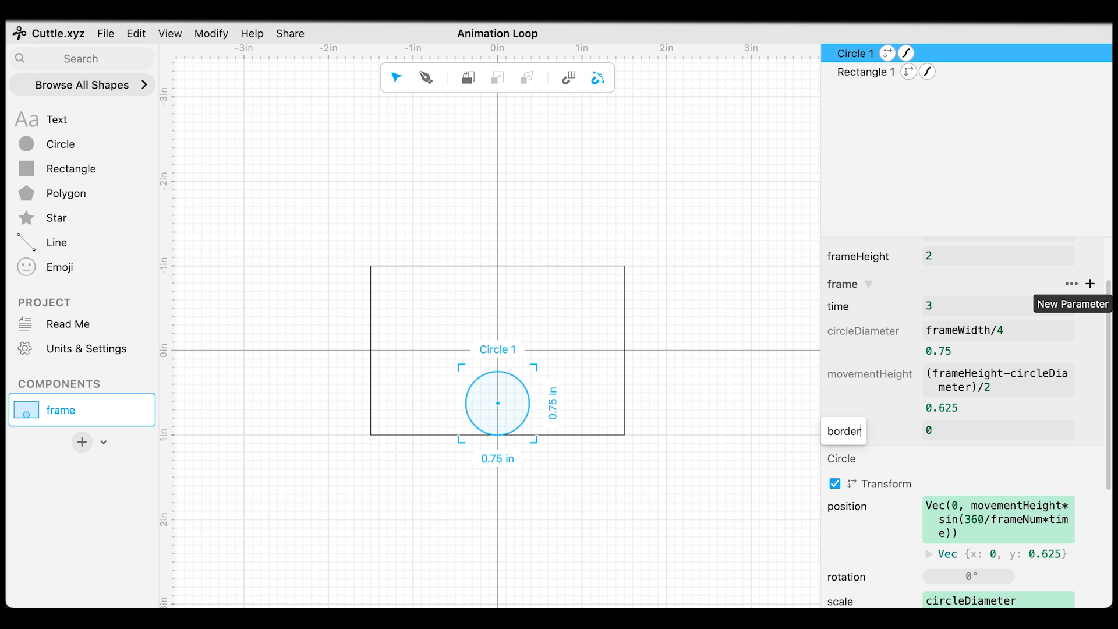
{"action": "key", "text": "Tab"}
{"action": "type", "text": "0."}
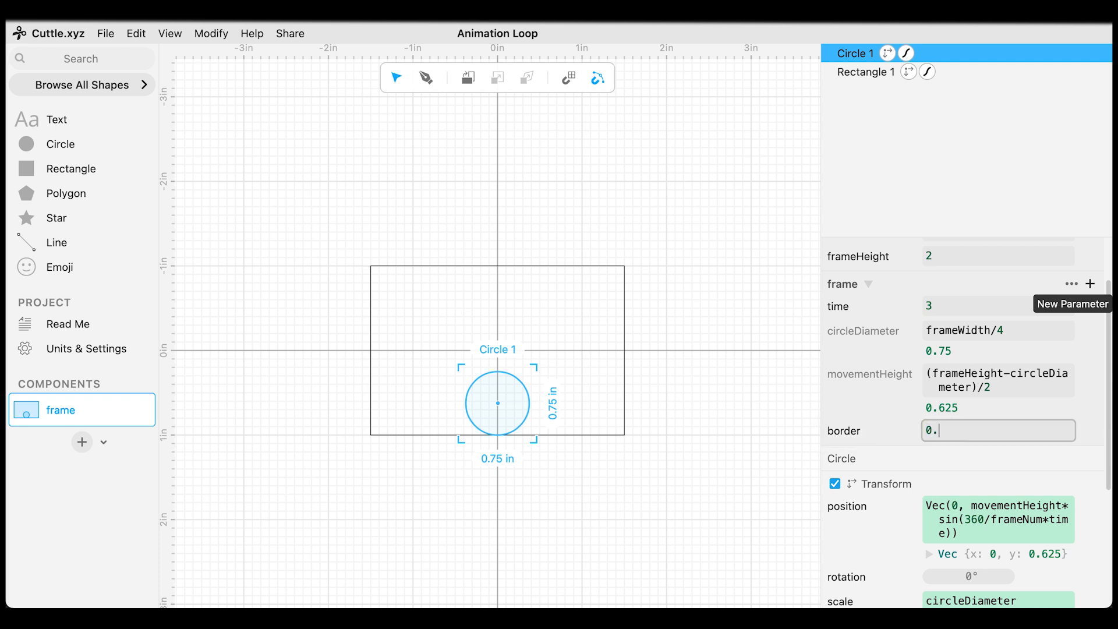
{"action": "type", "text": "25"}
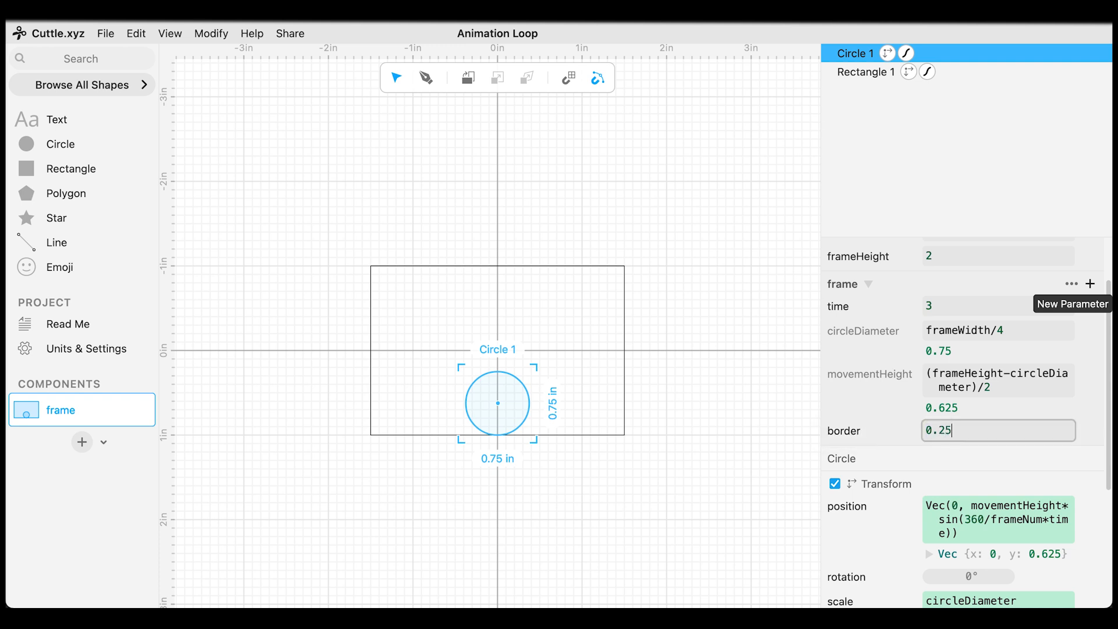
{"action": "left_click", "coordinate": [1012, 386]}
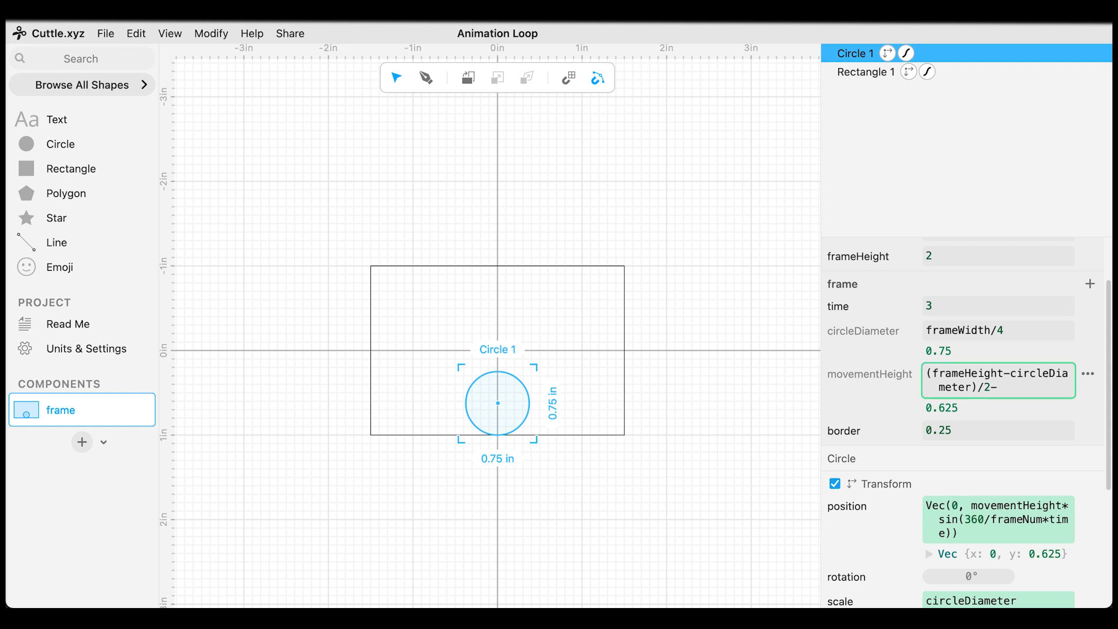
{"action": "type", "text": "-border"}
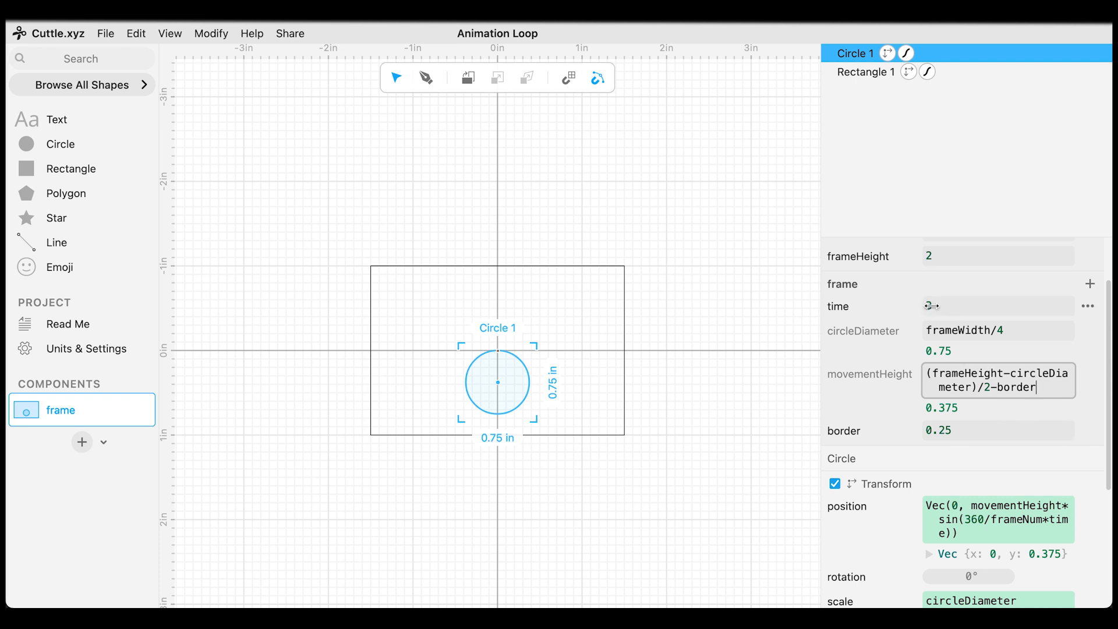
Test the circle's motion with frameNum raised to 40, scrubbing time up to 80.
{"action": "left_click_drag", "start_coordinate": [932, 307], "coordinate": [976, 337]}
{"action": "scroll", "coordinate": [976, 337], "scroll_direction": "up", "scroll_amount": 1}
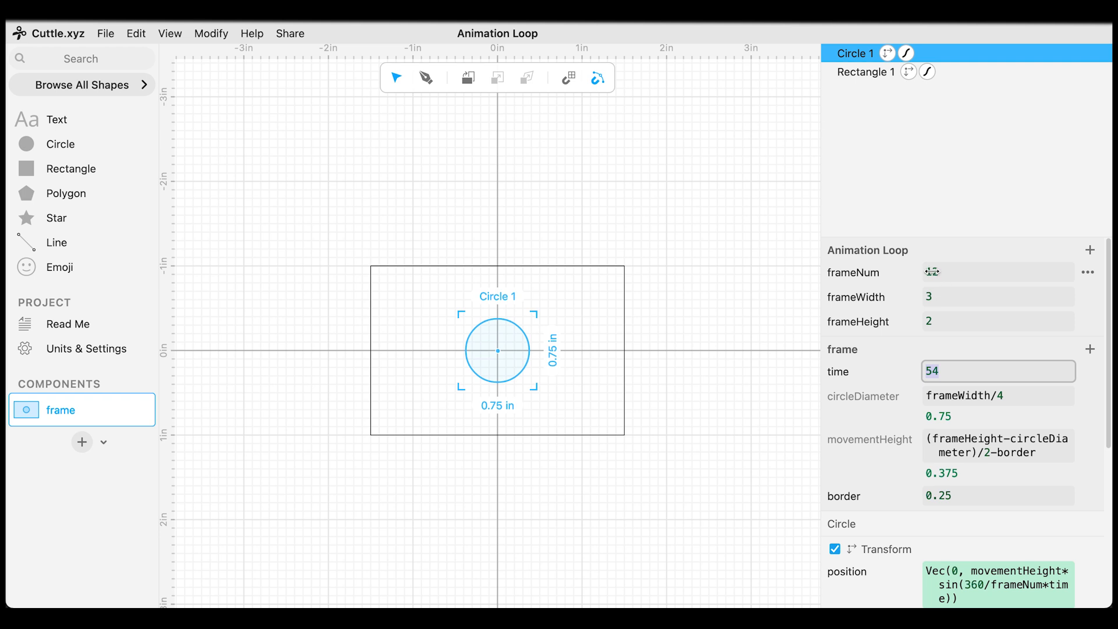
{"action": "left_click_drag", "start_coordinate": [931, 272], "coordinate": [998, 280]}
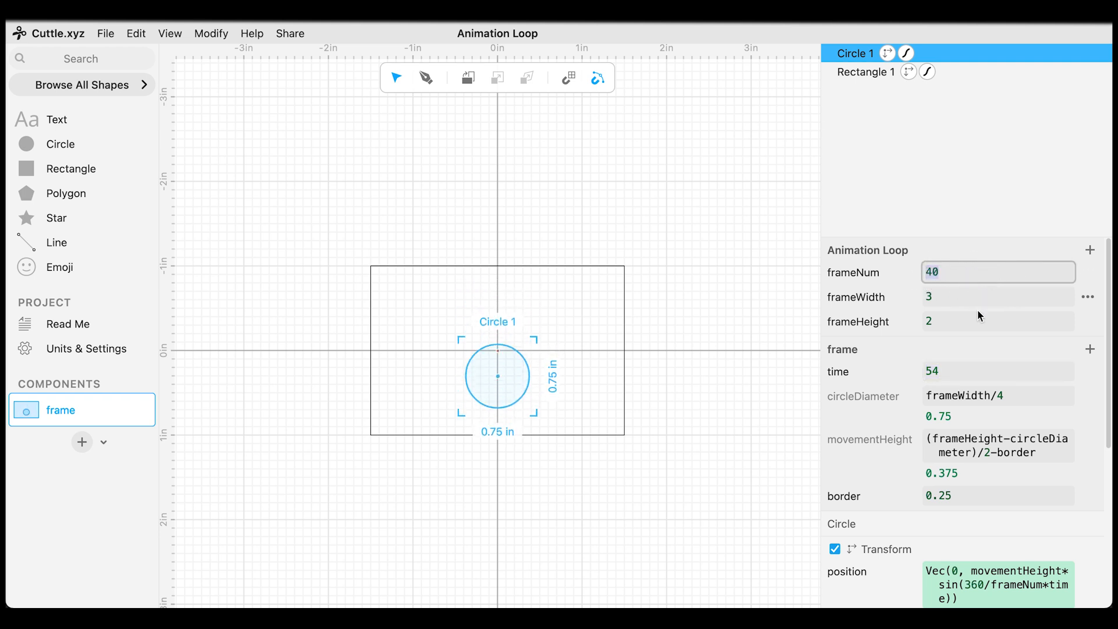
{"action": "left_click_drag", "start_coordinate": [938, 372], "coordinate": [1041, 357]}
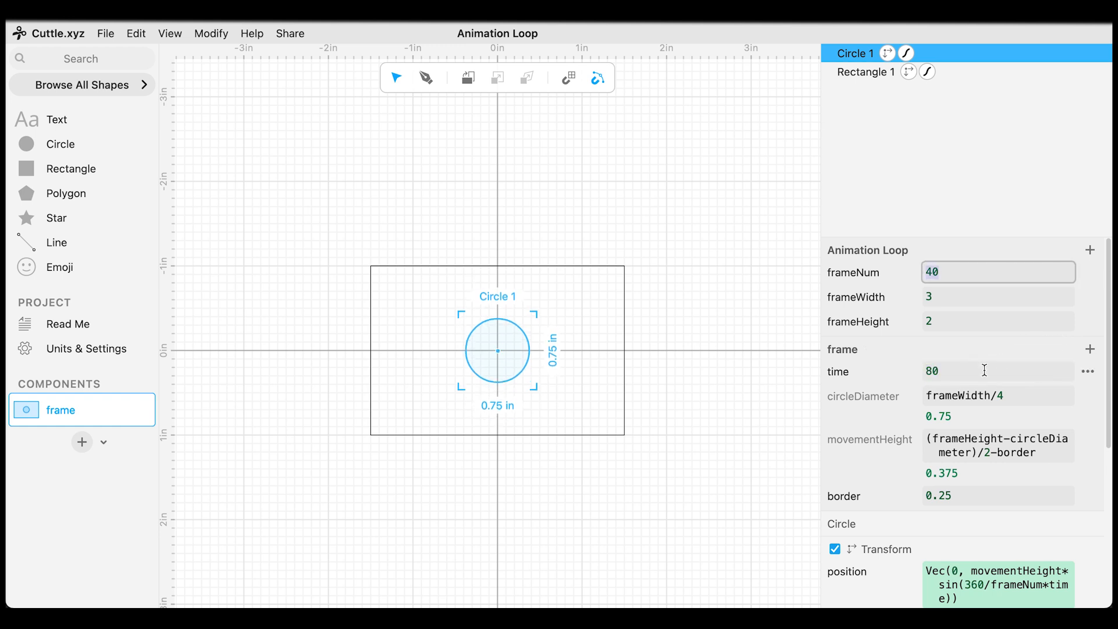
Test a taller frame by raising frameHeight to 6 and scrubbing time to 70.
{"action": "left_click", "coordinate": [929, 320]}
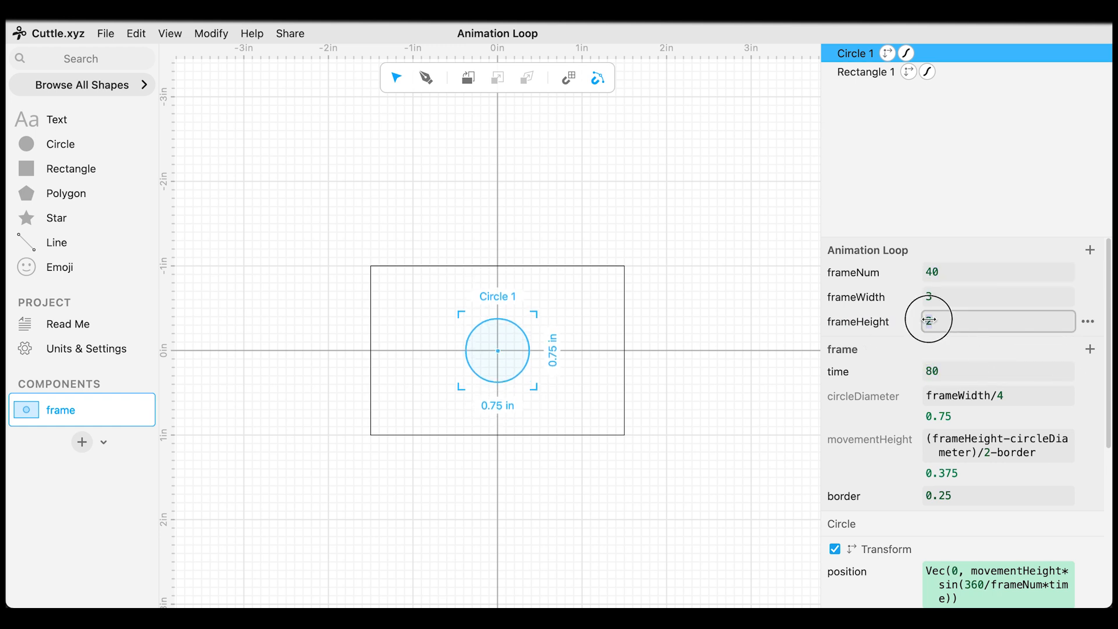
{"action": "left_click_drag", "start_coordinate": [929, 320], "coordinate": [941, 320]}
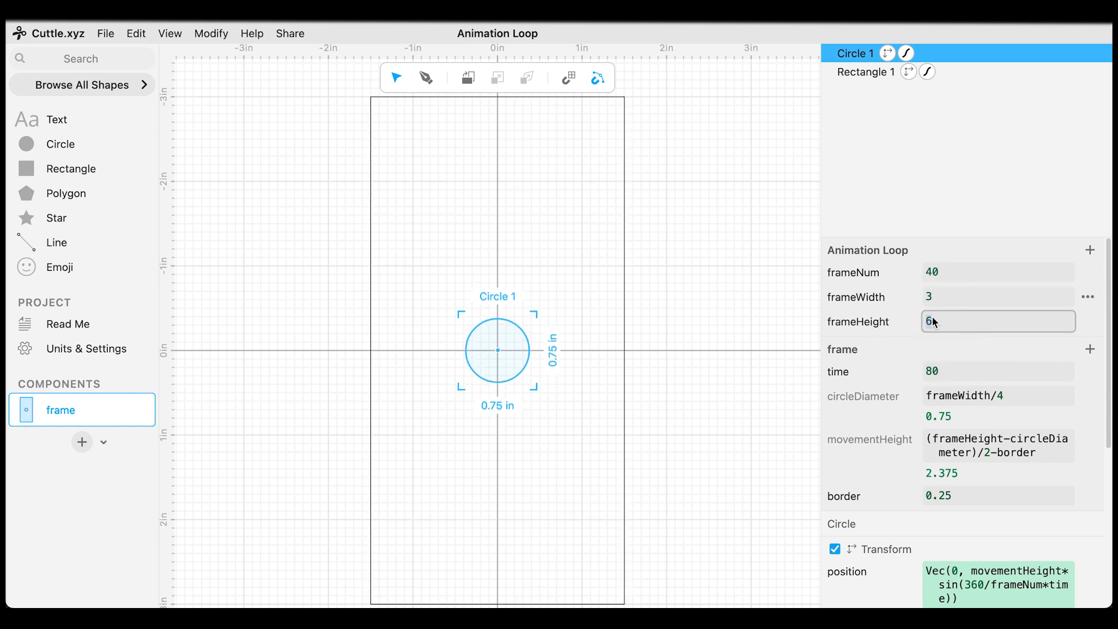
{"action": "mouse_move", "coordinate": [935, 371]}
{"action": "left_mouse_down"}
{"action": "mouse_move", "coordinate": [1061, 369]}
{"action": "mouse_move", "coordinate": [891, 374]}
{"action": "mouse_move", "coordinate": [947, 353]}
{"action": "left_mouse_up"}
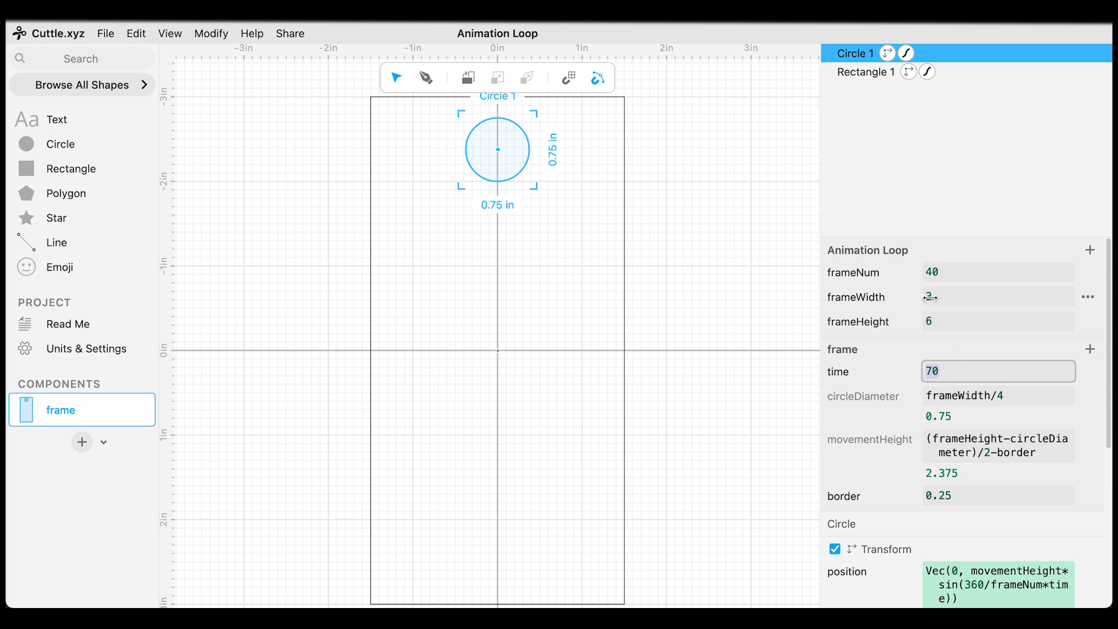
Test a frameWidth of 1 with circleDiameter set to frameWidth/2, scrubbing time down to 35.
{"action": "left_click_drag", "start_coordinate": [929, 299], "coordinate": [925, 298]}
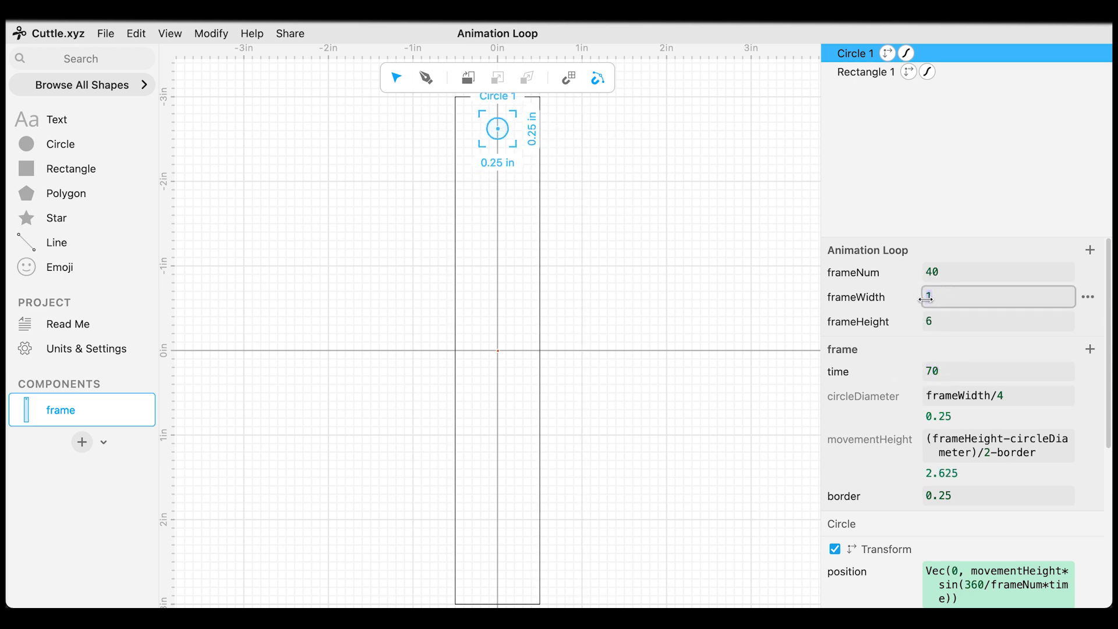
{"action": "mouse_move", "coordinate": [1000, 396]}
{"action": "left_mouse_down"}
{"action": "mouse_move", "coordinate": [988, 394]}
{"action": "mouse_move", "coordinate": [997, 395]}
{"action": "left_mouse_up"}
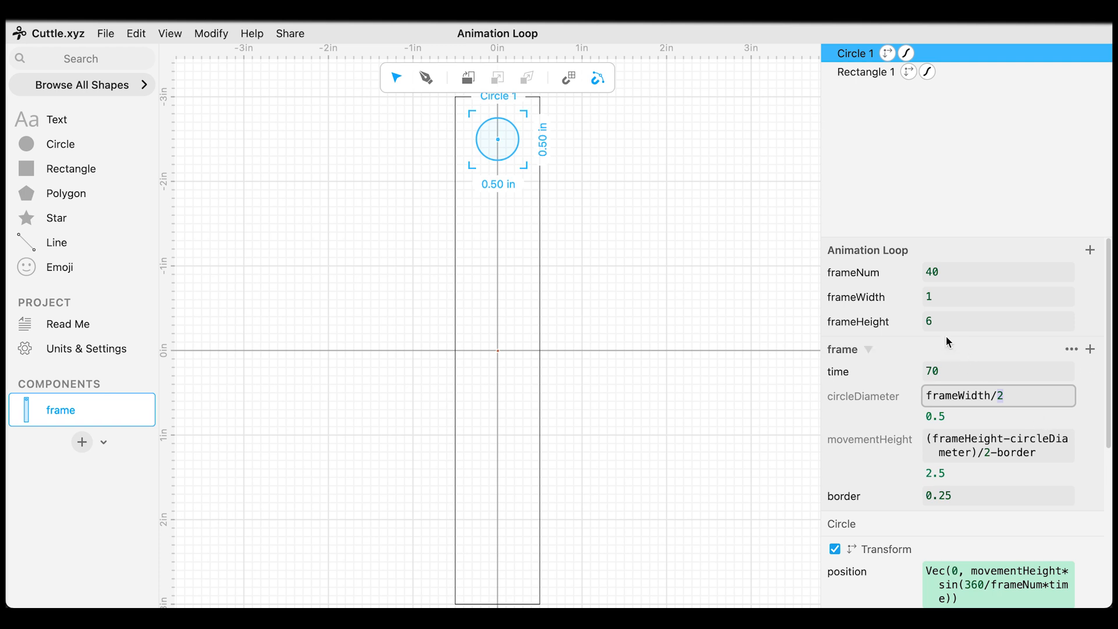
{"action": "scroll", "coordinate": [582, 351], "scroll_direction": "down", "scroll_amount": 2}
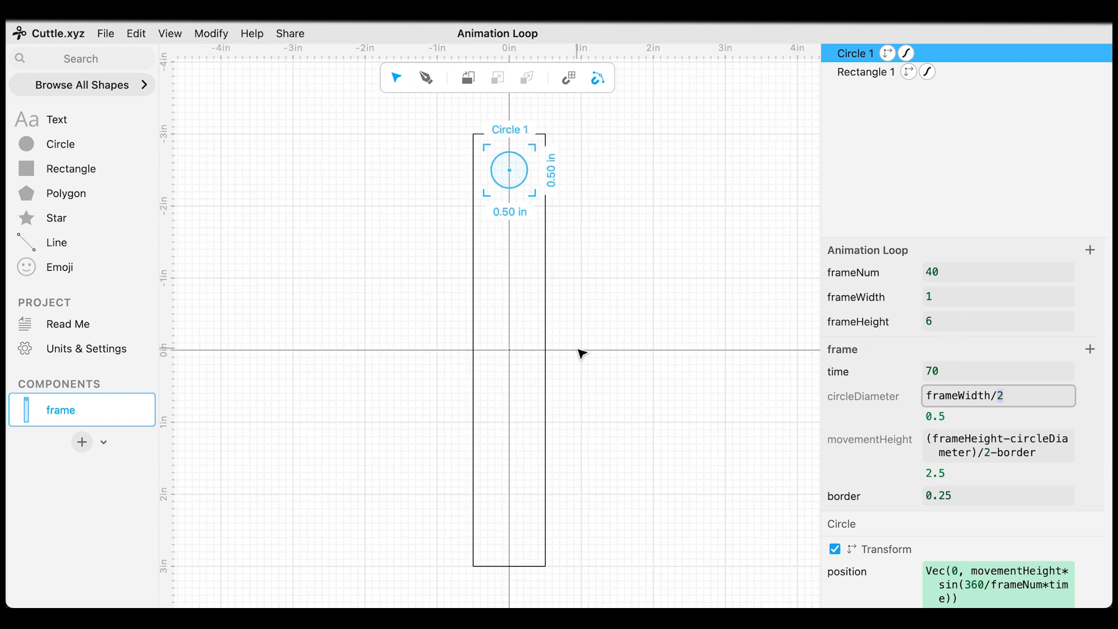
{"action": "left_click_drag", "start_coordinate": [939, 370], "coordinate": [846, 375]}
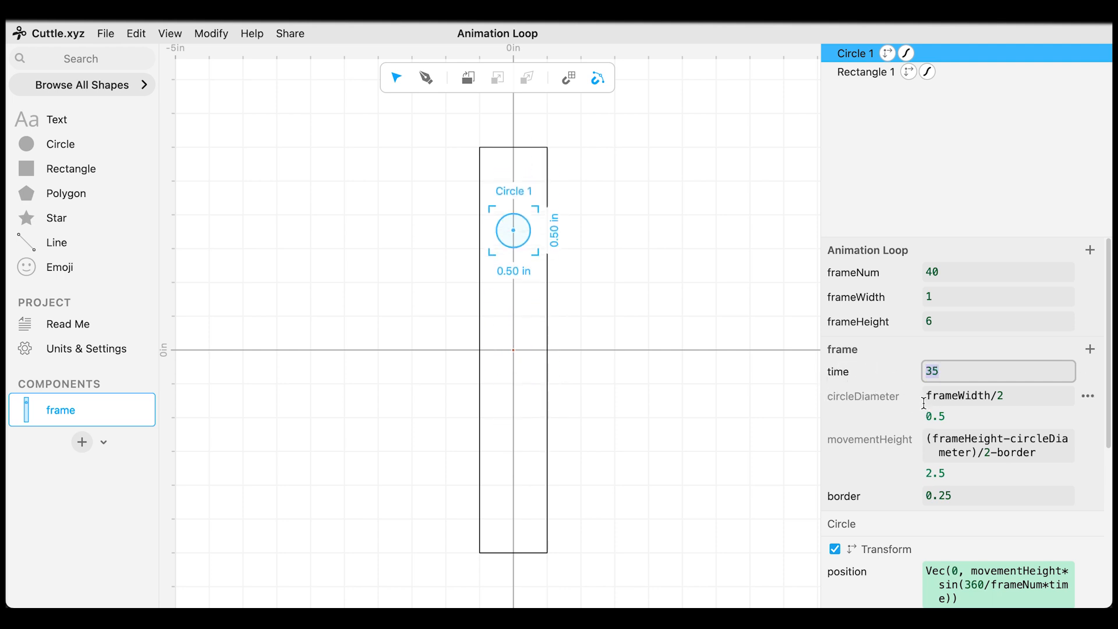
Set the project parameters to frameNum 12, frameWidth 3 and frameHeight 2.
{"action": "left_click", "coordinate": [932, 272]}
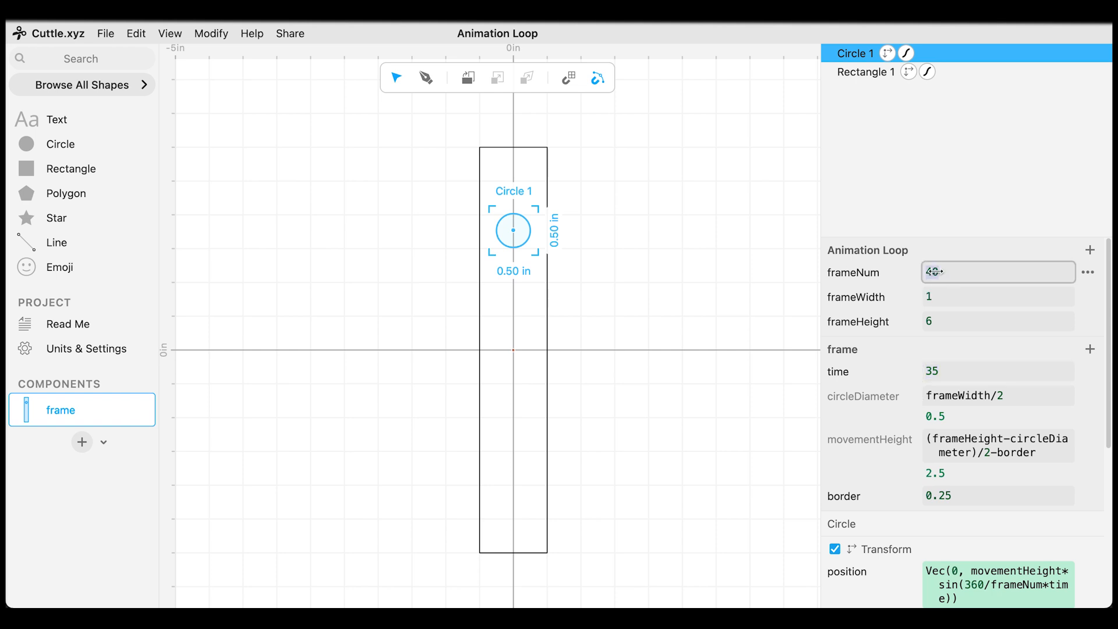
{"action": "type", "text": "12"}
{"action": "left_click", "coordinate": [933, 298]}
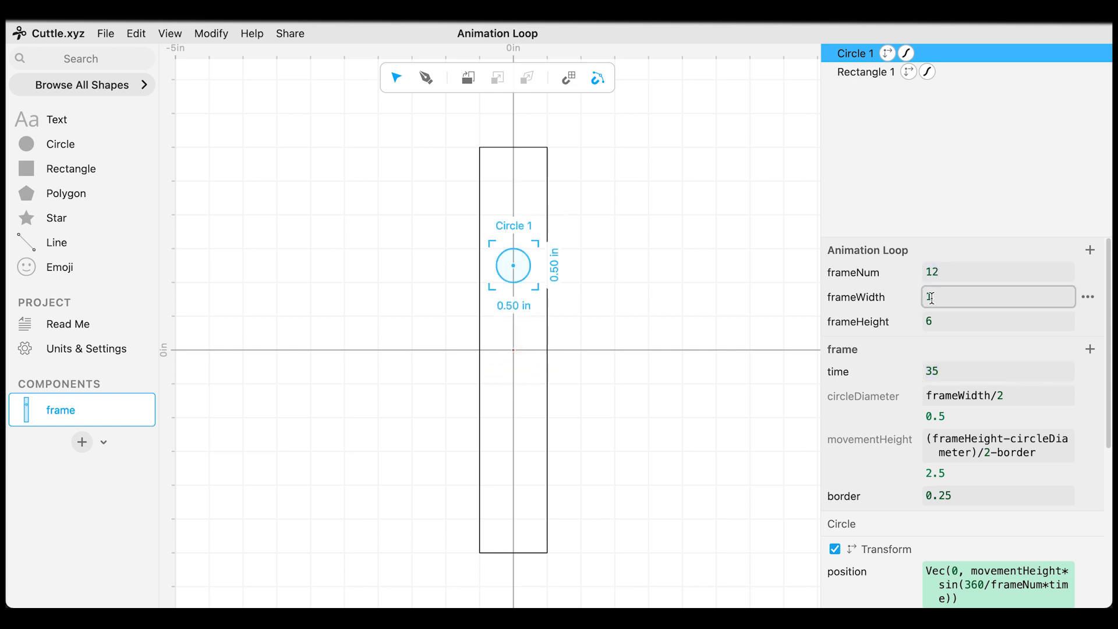
{"action": "type", "text": "3"}
{"action": "left_click", "coordinate": [930, 319]}
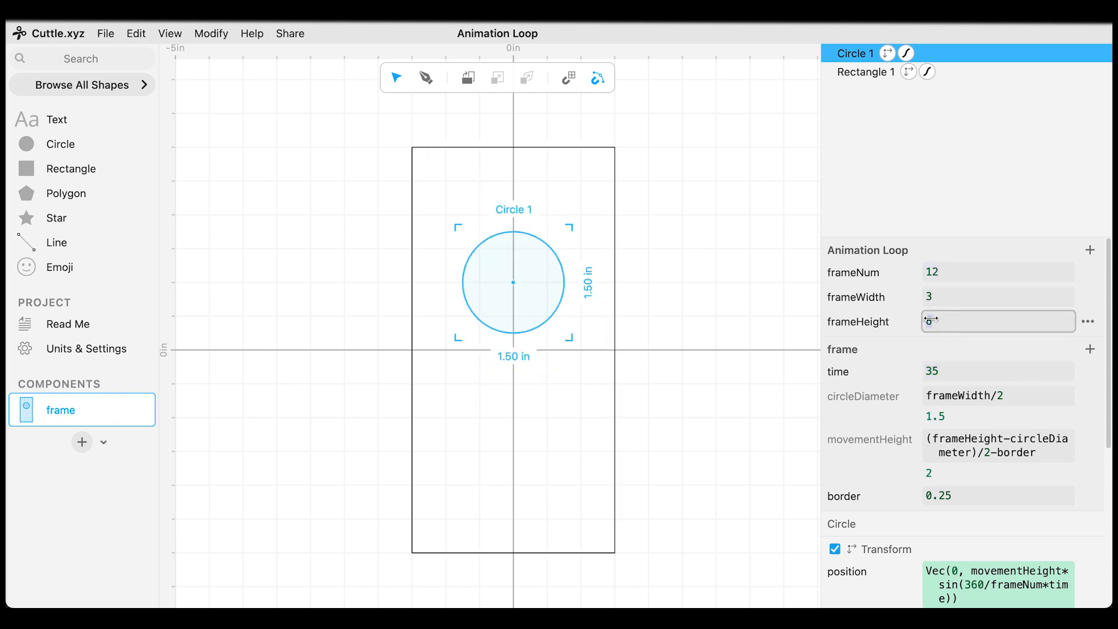
{"action": "type", "text": "2"}
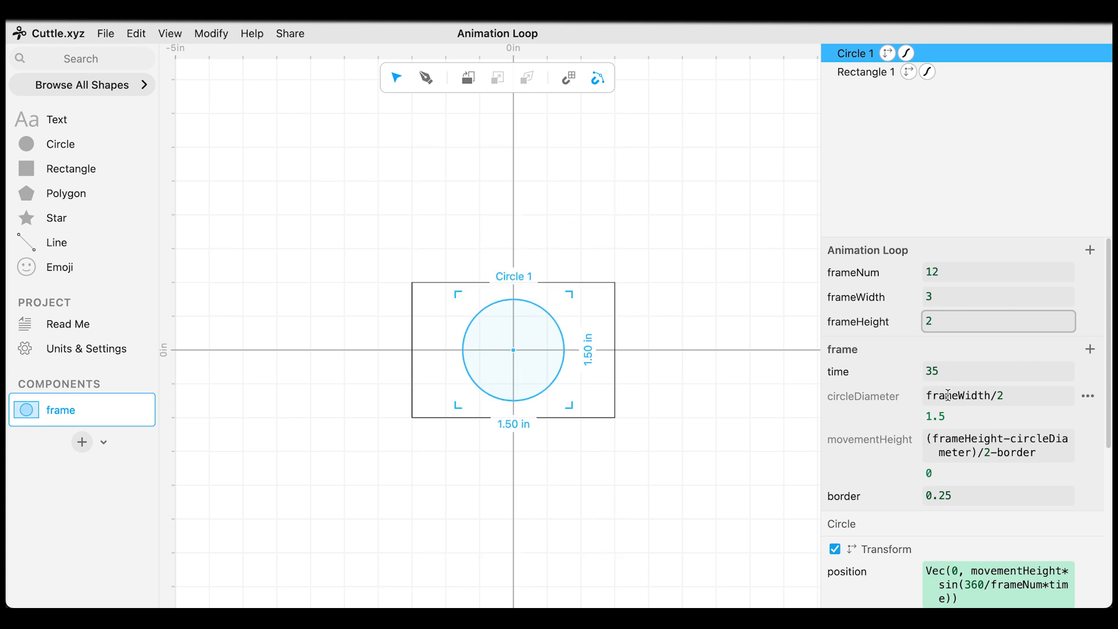
Set circleDiameter to frameWidth/4 and the frame component's time to 0.
{"action": "left_click", "coordinate": [998, 387]}
{"action": "left_click_drag", "start_coordinate": [1002, 396], "coordinate": [1003, 396]}
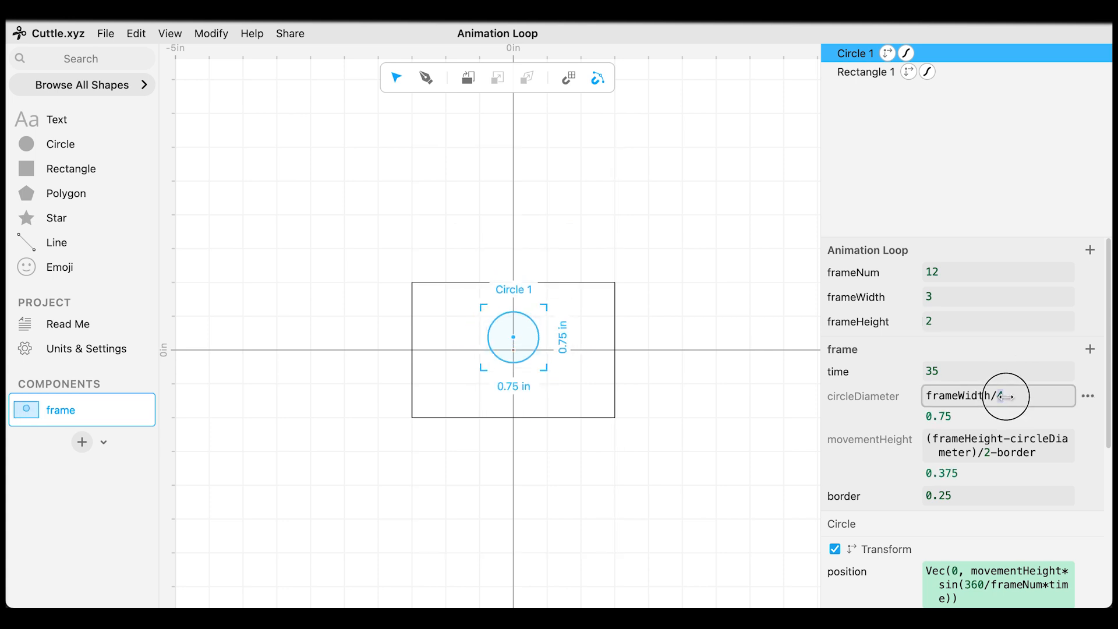
{"action": "left_click", "coordinate": [958, 375]}
{"action": "type", "text": "0"}
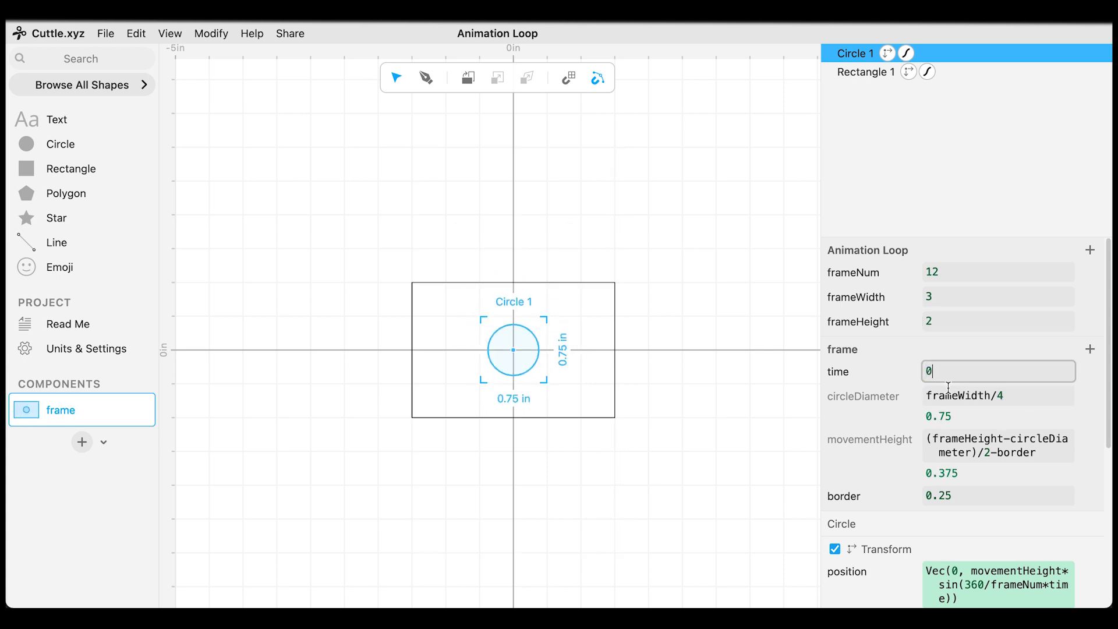
{"action": "left_click", "coordinate": [343, 346]}
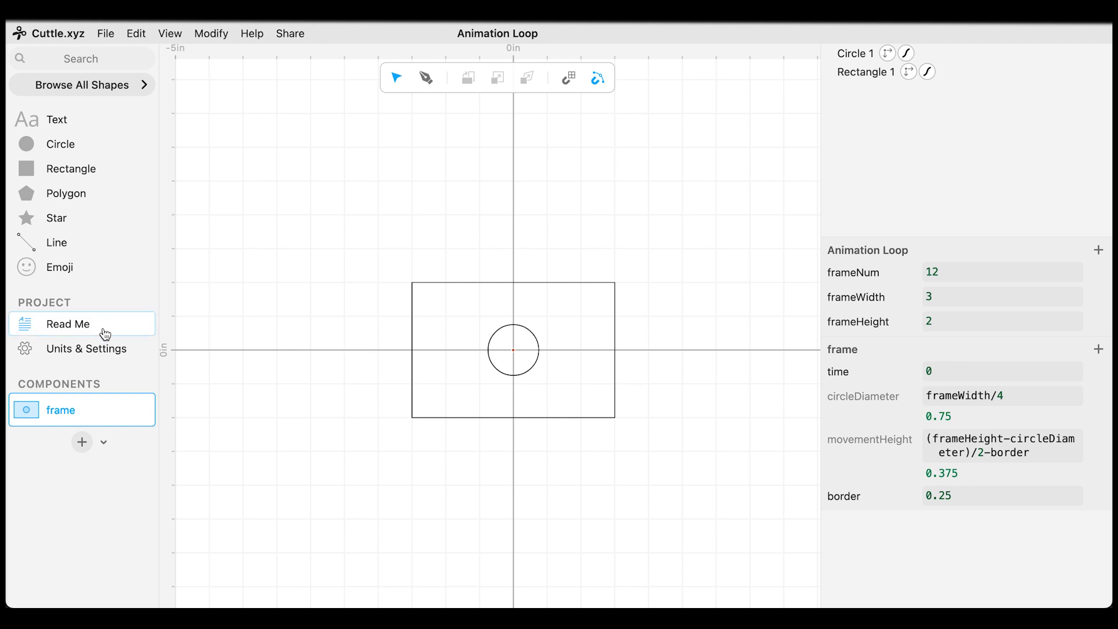
Create a new component named cutFile.
{"action": "left_click", "coordinate": [83, 443]}
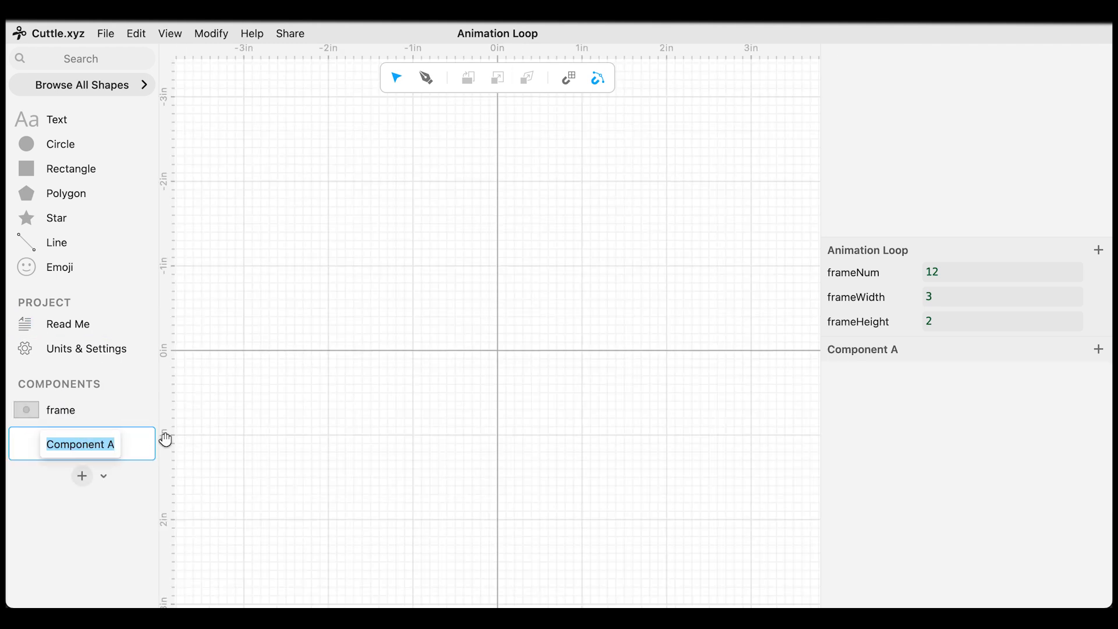
{"action": "type", "text": "cutFile"}
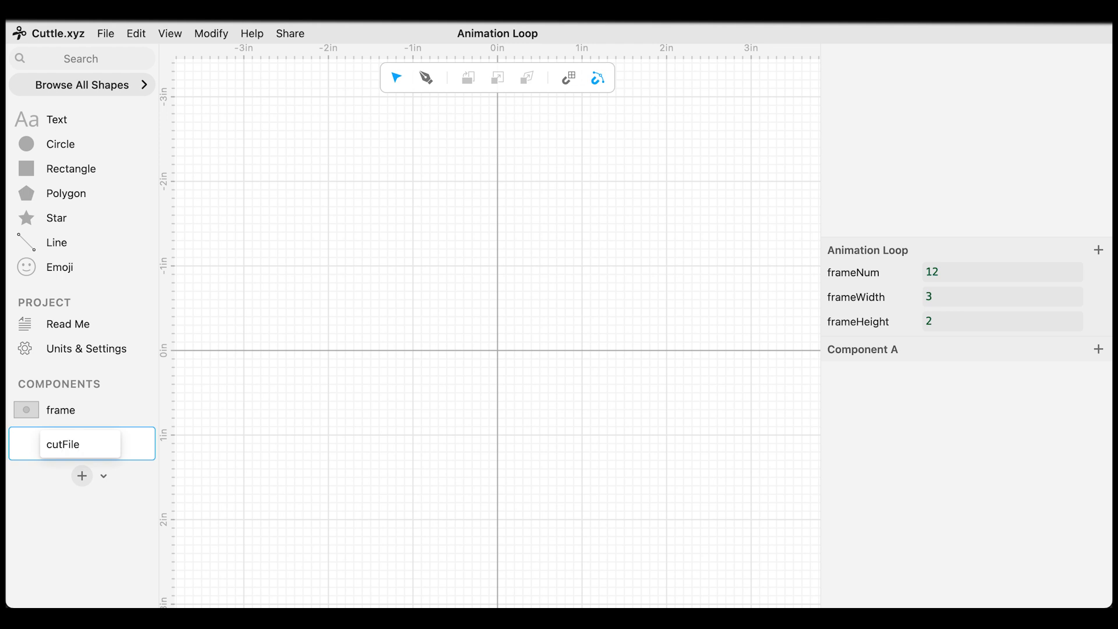
{"action": "key", "text": "Return"}
Place an instance of the frame component in cutFile and set its position to x 0, y 0.
{"action": "left_click_drag", "start_coordinate": [60, 411], "coordinate": [464, 297]}
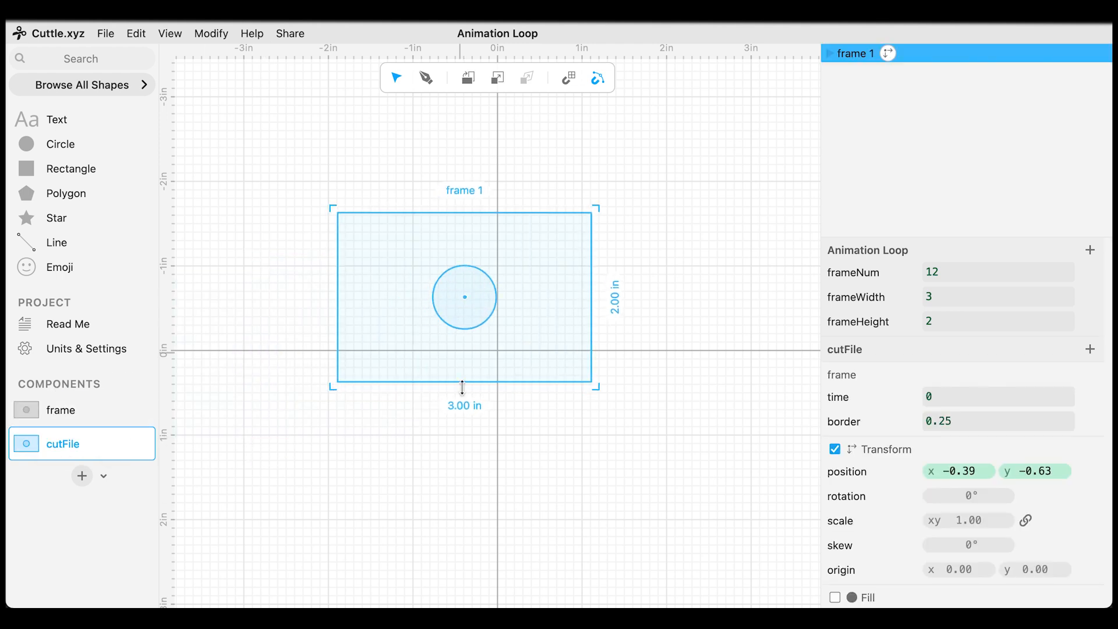
{"action": "left_click", "coordinate": [487, 278]}
{"action": "left_click_drag", "start_coordinate": [487, 278], "coordinate": [516, 271]}
{"action": "left_click", "coordinate": [977, 466]}
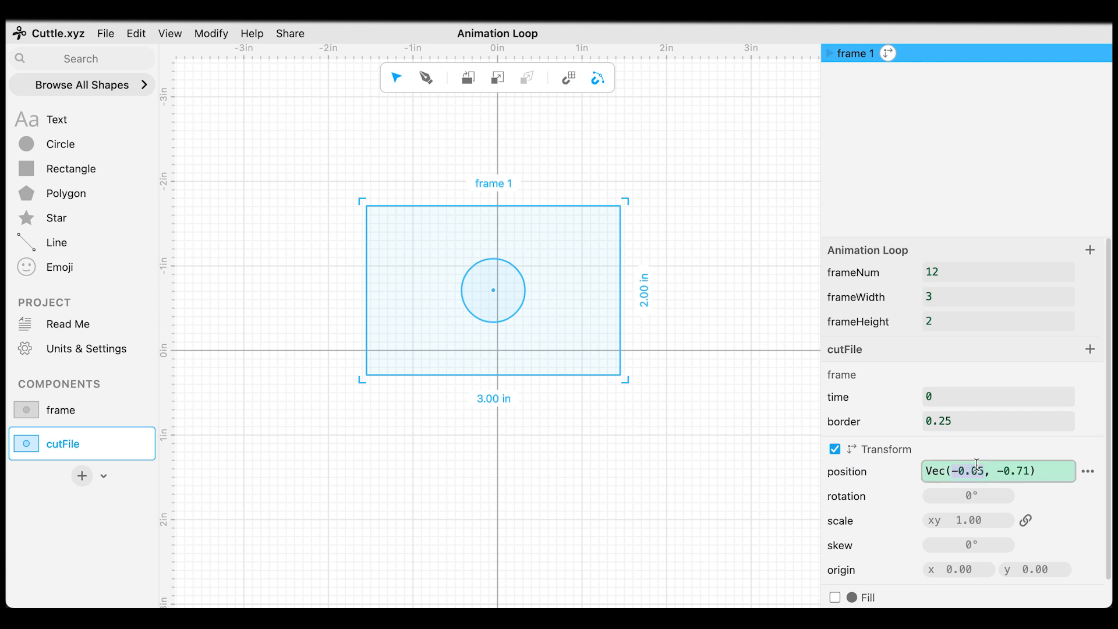
{"action": "type", "text": "0"}
{"action": "key", "text": "Tab"}
{"action": "type", "text": "0"}
{"action": "key", "text": "Tab"}
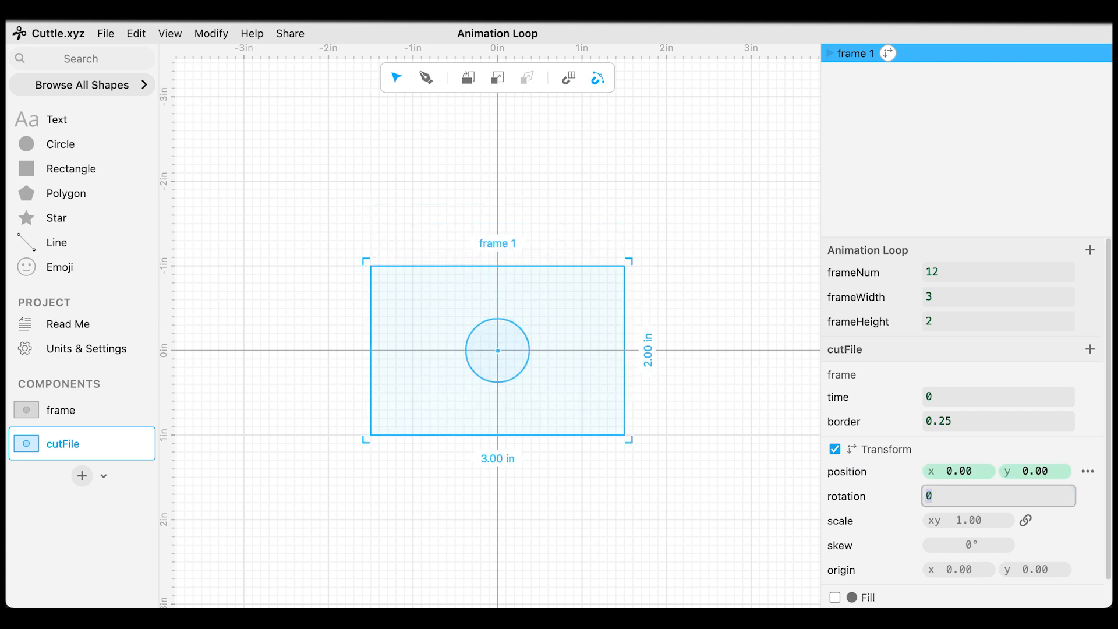
{"action": "left_click", "coordinate": [702, 311]}
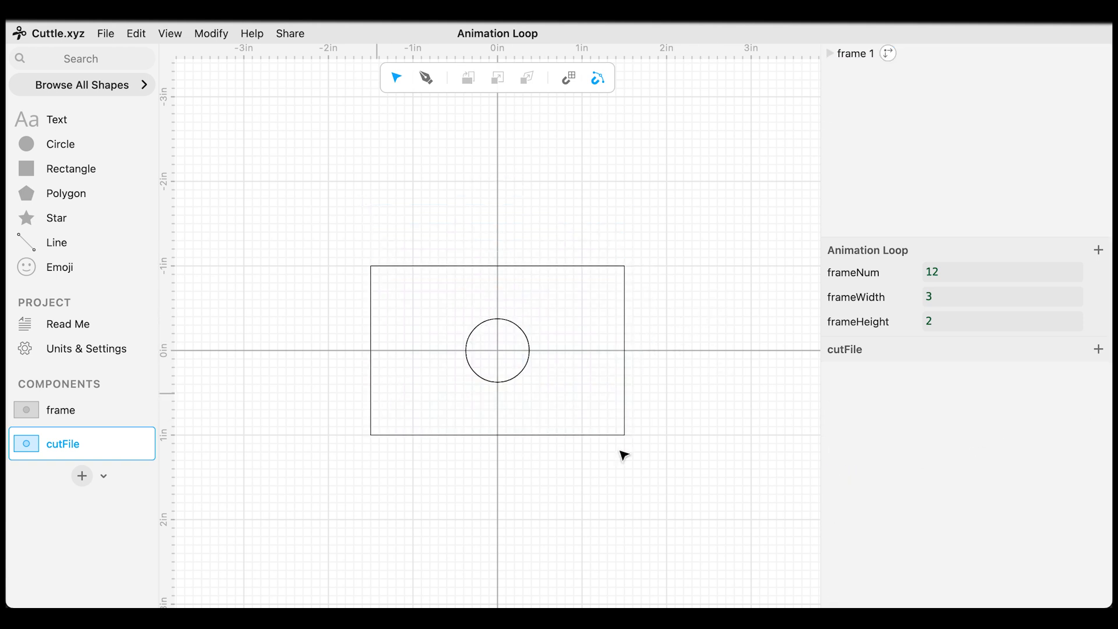
Apply a Linear Repeat modifier to the frame instance in cutFile.
{"action": "left_click", "coordinate": [603, 360]}
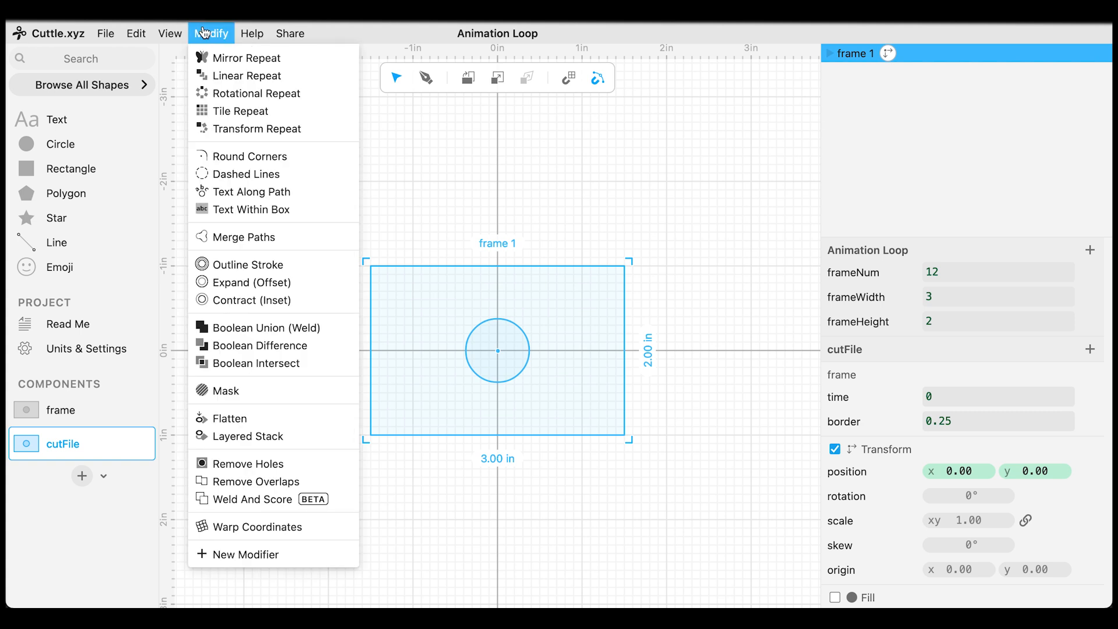
{"action": "left_click", "coordinate": [231, 74]}
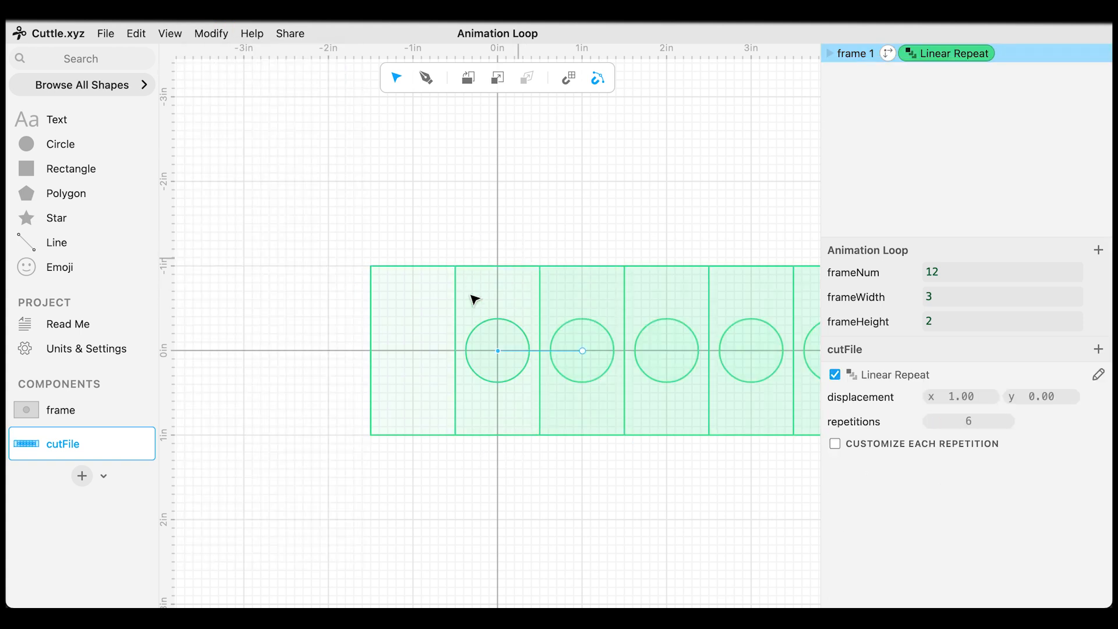
{"action": "scroll", "coordinate": [612, 325], "scroll_direction": "down", "scroll_amount": 2}
{"action": "left_click_drag", "start_coordinate": [641, 332], "coordinate": [457, 318]}
{"action": "scroll", "coordinate": [457, 318], "scroll_direction": "down", "scroll_amount": 1}
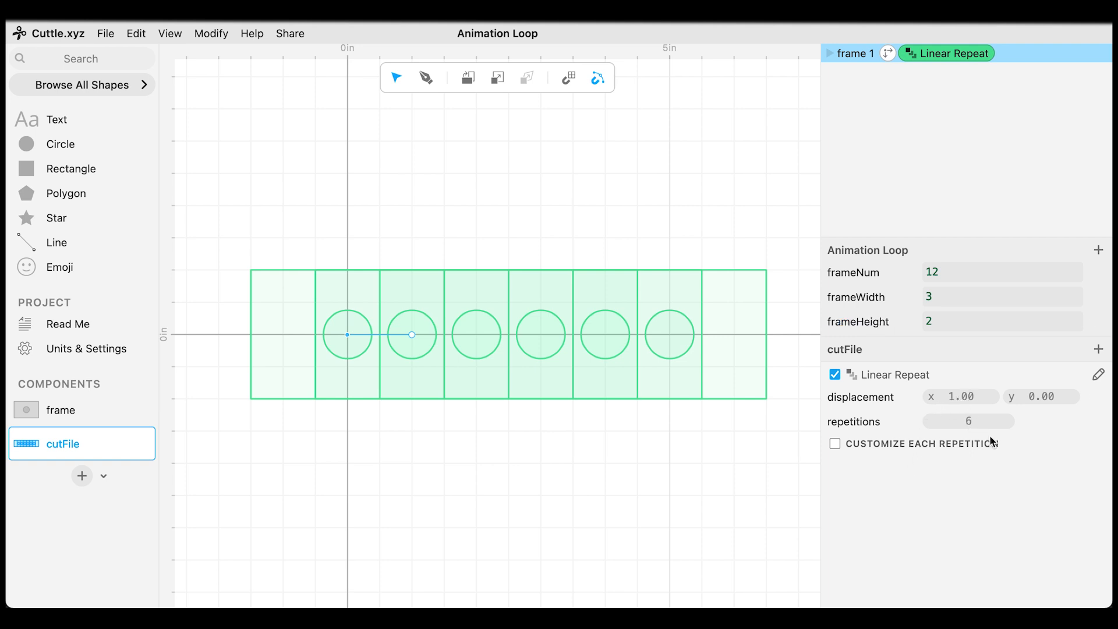
Set the Linear Repeat's x displacement to frameWidth, keeping y at 0.
{"action": "left_click", "coordinate": [970, 396]}
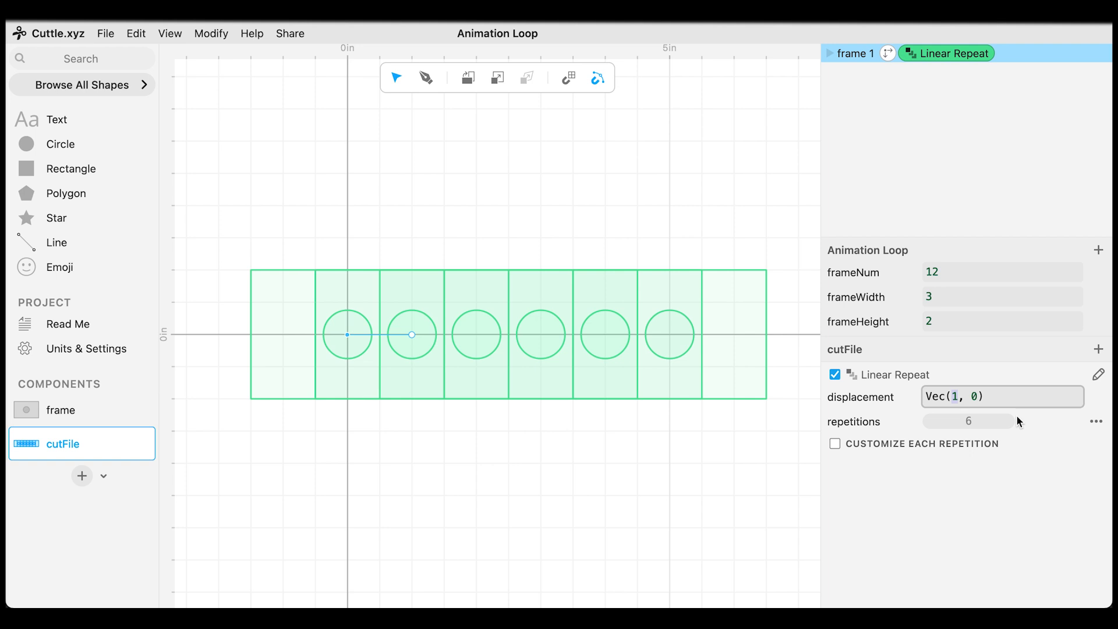
{"action": "type", "text": "frame"}
{"action": "key", "text": "Down"}
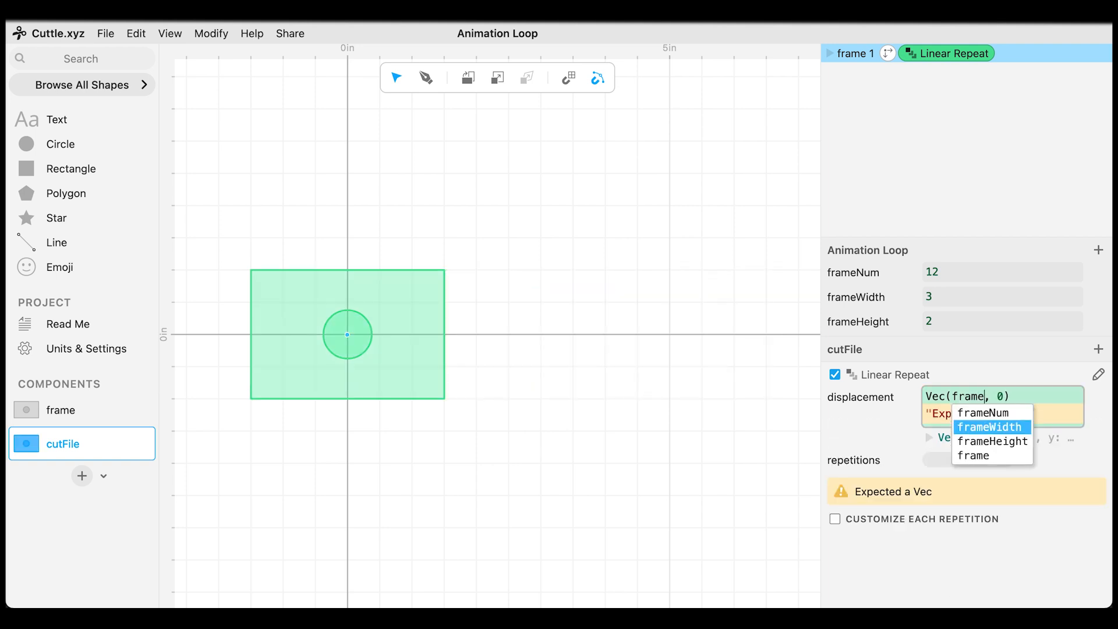
{"action": "key", "text": "Return"}
Set the Linear Repeat's number of repetitions to frameNum so the frame strip in cutFile follows the project parameter.
{"action": "left_click", "coordinate": [971, 441]}
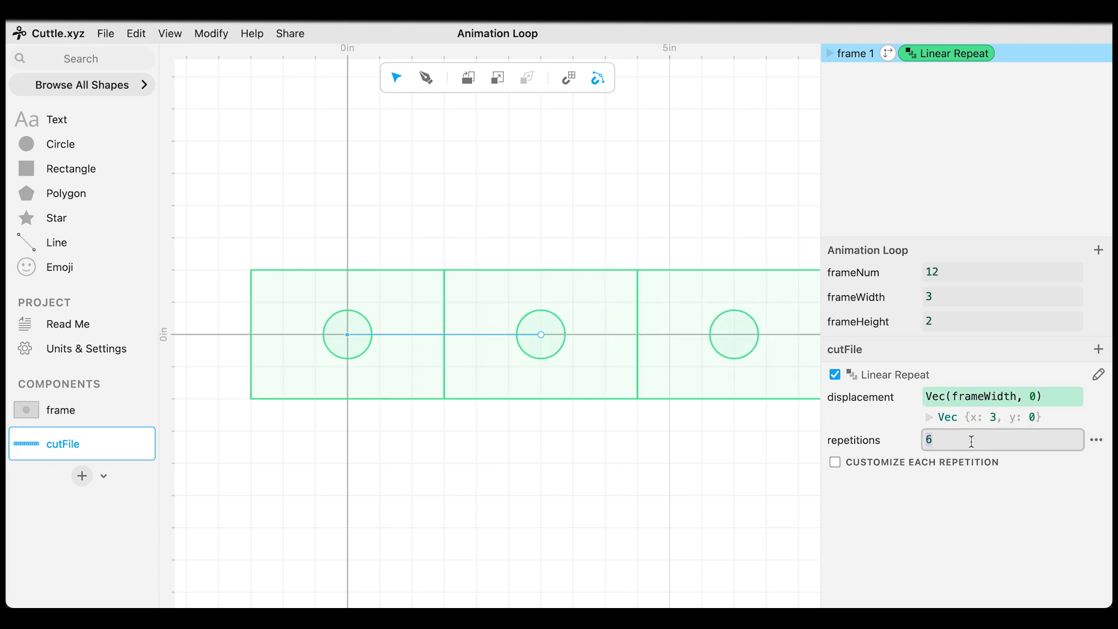
{"action": "type", "text": "frame"}
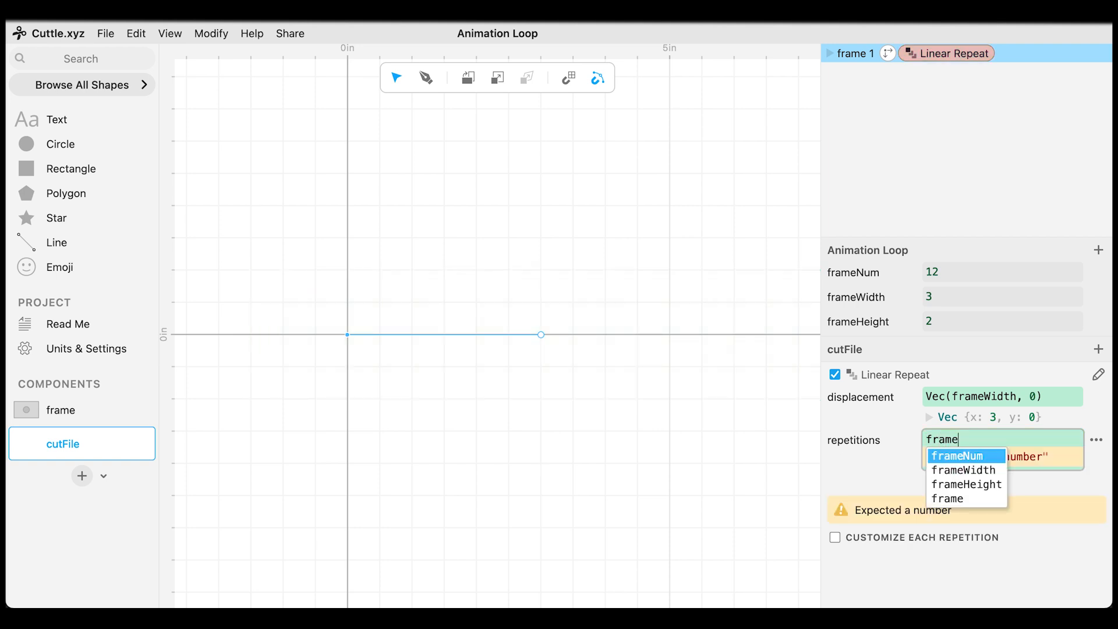
{"action": "key", "text": "Return"}
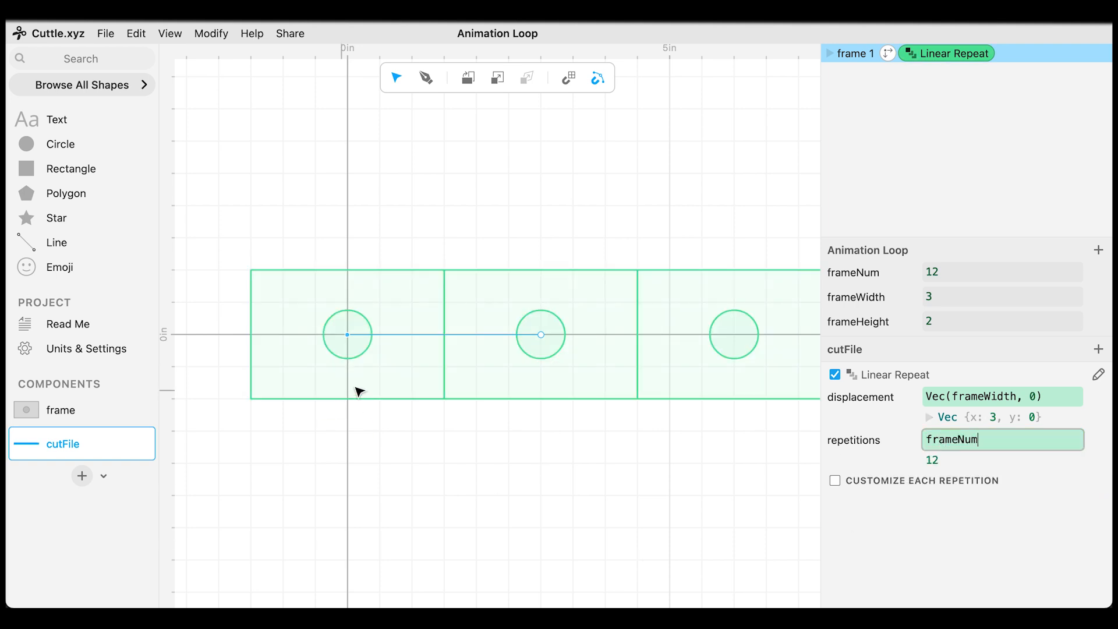
{"action": "scroll", "coordinate": [652, 311], "scroll_direction": "down", "scroll_amount": 5}
{"action": "left_click_drag", "start_coordinate": [716, 315], "coordinate": [359, 306]}
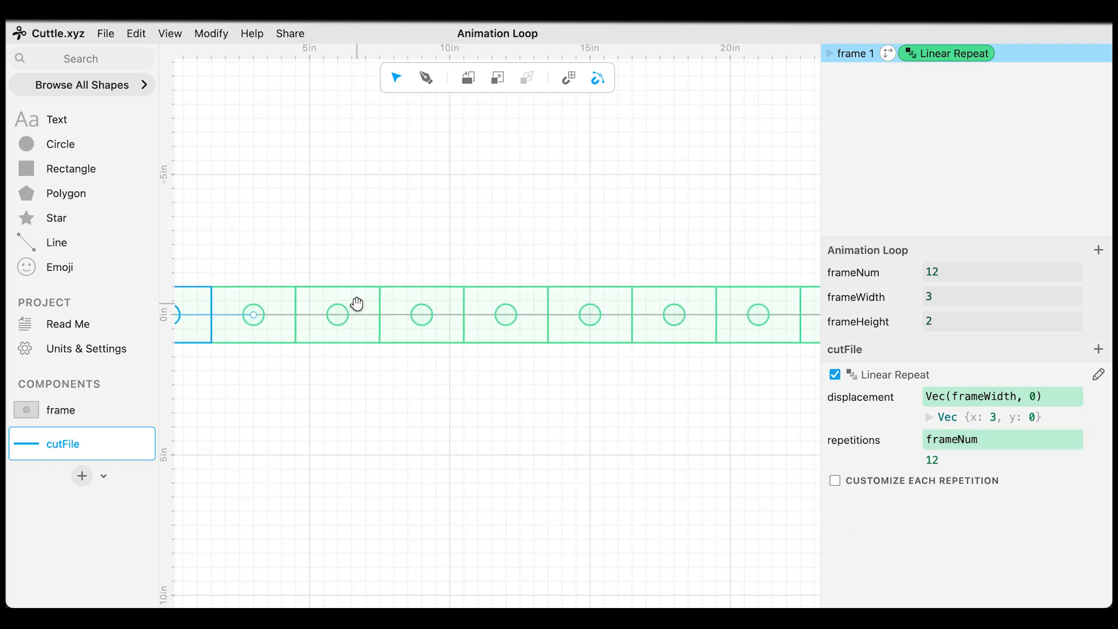
{"action": "scroll", "coordinate": [518, 307], "scroll_direction": "down", "scroll_amount": 3}
{"action": "left_click_drag", "start_coordinate": [639, 324], "coordinate": [518, 330]}
{"action": "scroll", "coordinate": [517, 330], "scroll_direction": "down", "scroll_amount": 1}
{"action": "scroll", "coordinate": [520, 333], "scroll_direction": "down", "scroll_amount": 1}
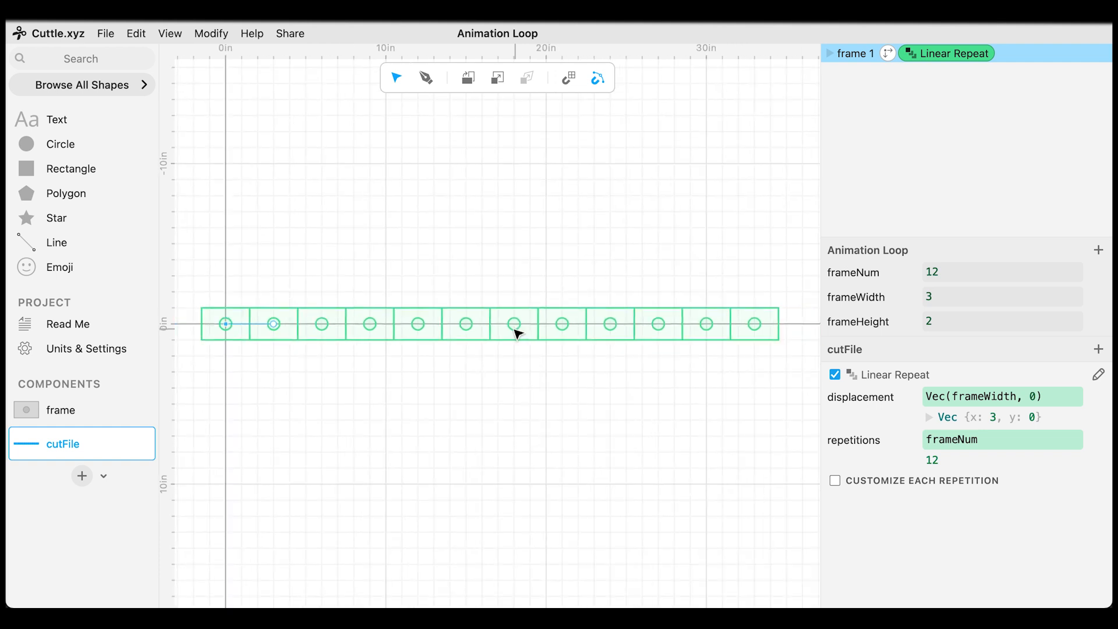
Enable customizing each repetition of the Linear Repeat and rename its index variable to frameRep.
{"action": "left_click", "coordinate": [232, 335]}
{"action": "left_click", "coordinate": [837, 481]}
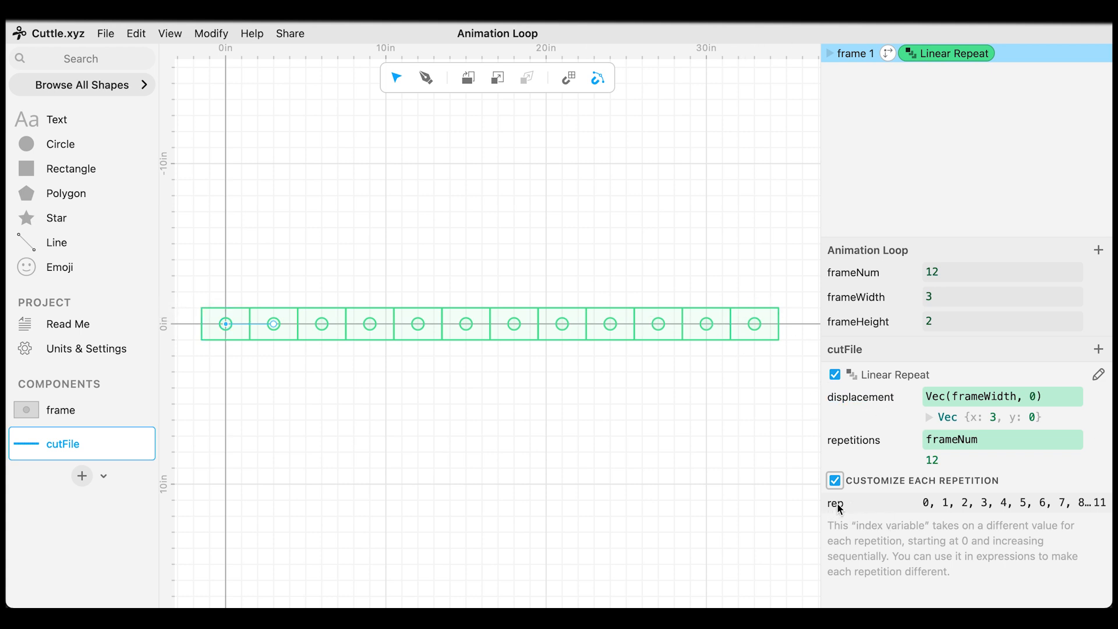
{"action": "type", "text": "frameRep"}
Set the time parameter of the repeated frame instance in cutFile to frameRep.
{"action": "left_click", "coordinate": [854, 54]}
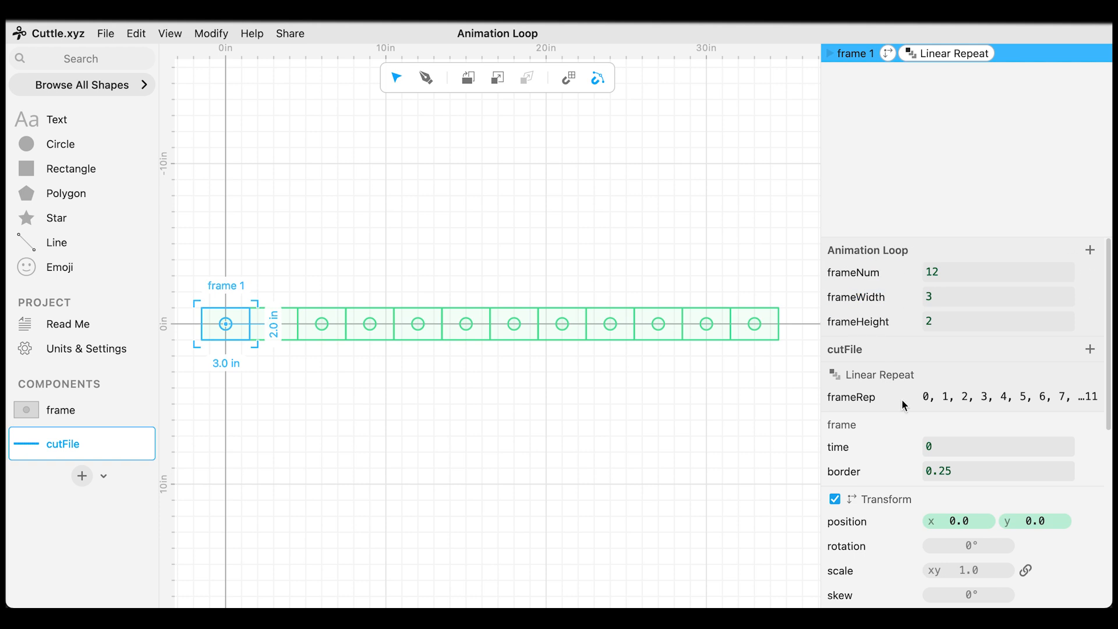
{"action": "left_click", "coordinate": [938, 447]}
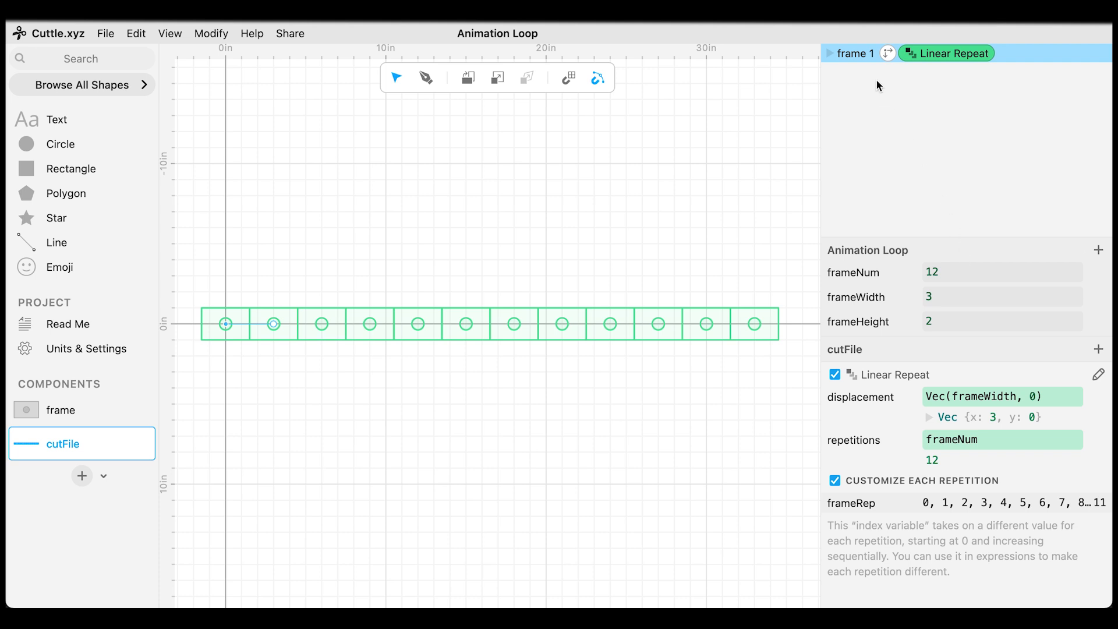
{"action": "left_click", "coordinate": [857, 56]}
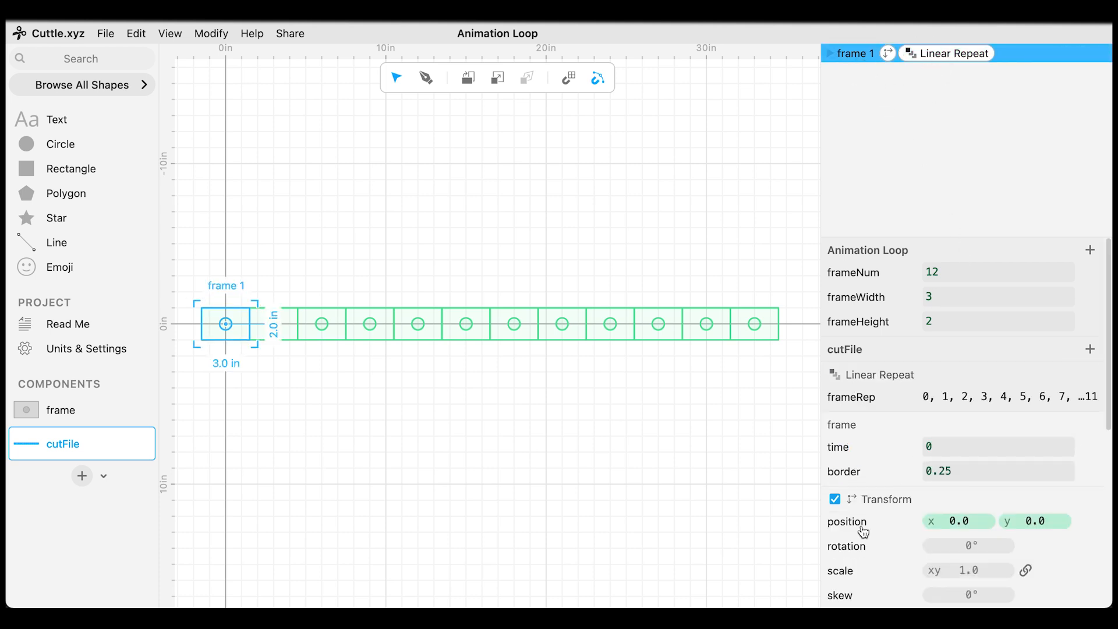
{"action": "left_click", "coordinate": [938, 53]}
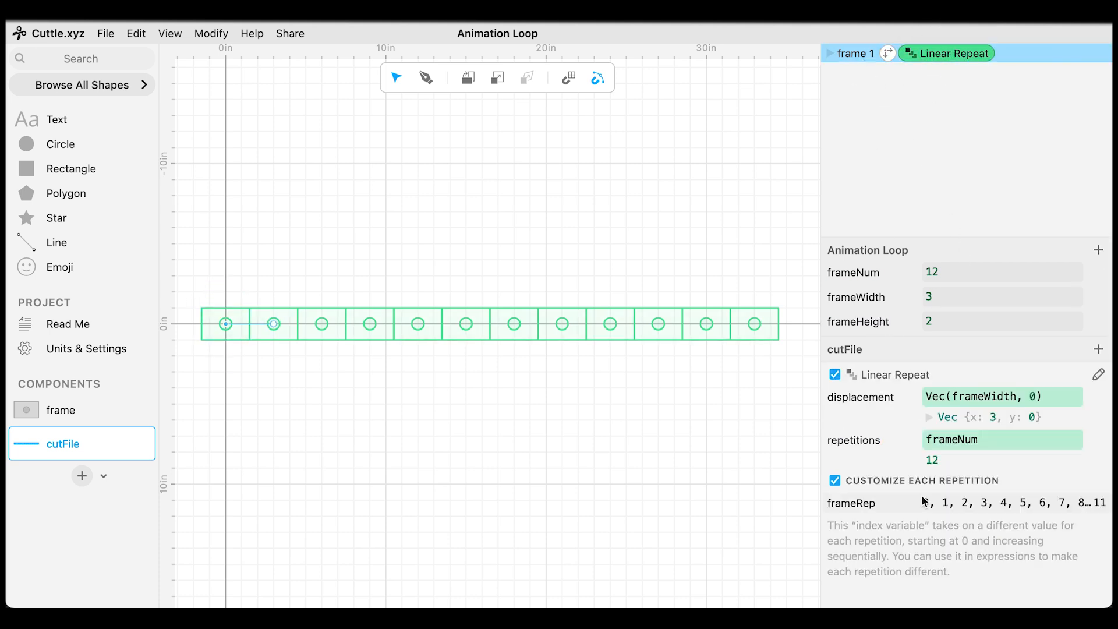
{"action": "left_click", "coordinate": [856, 54]}
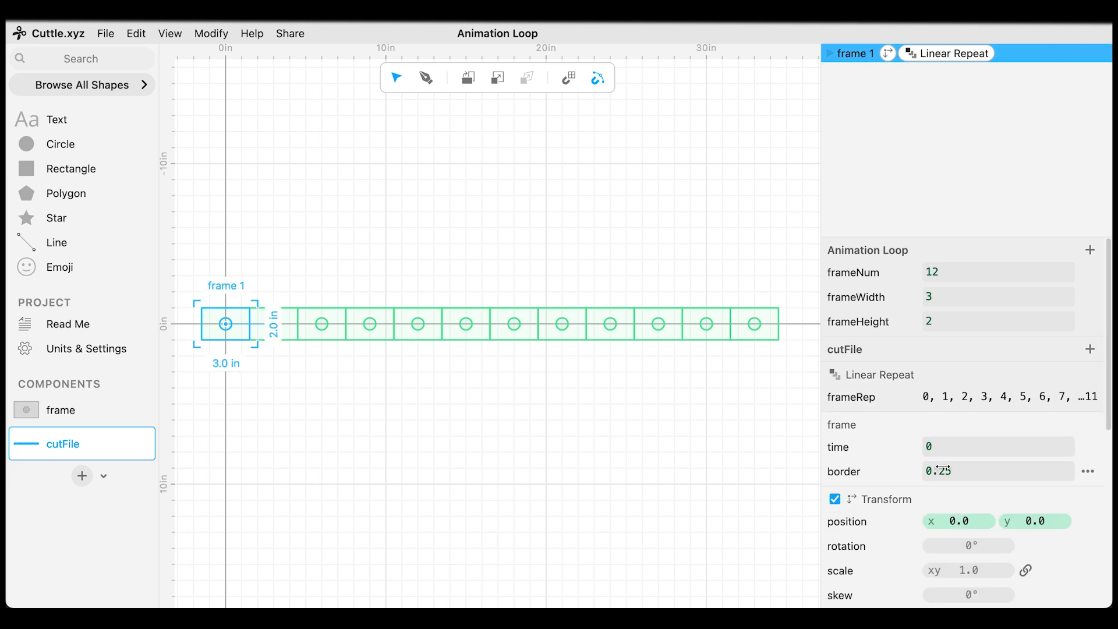
{"action": "left_click", "coordinate": [950, 449]}
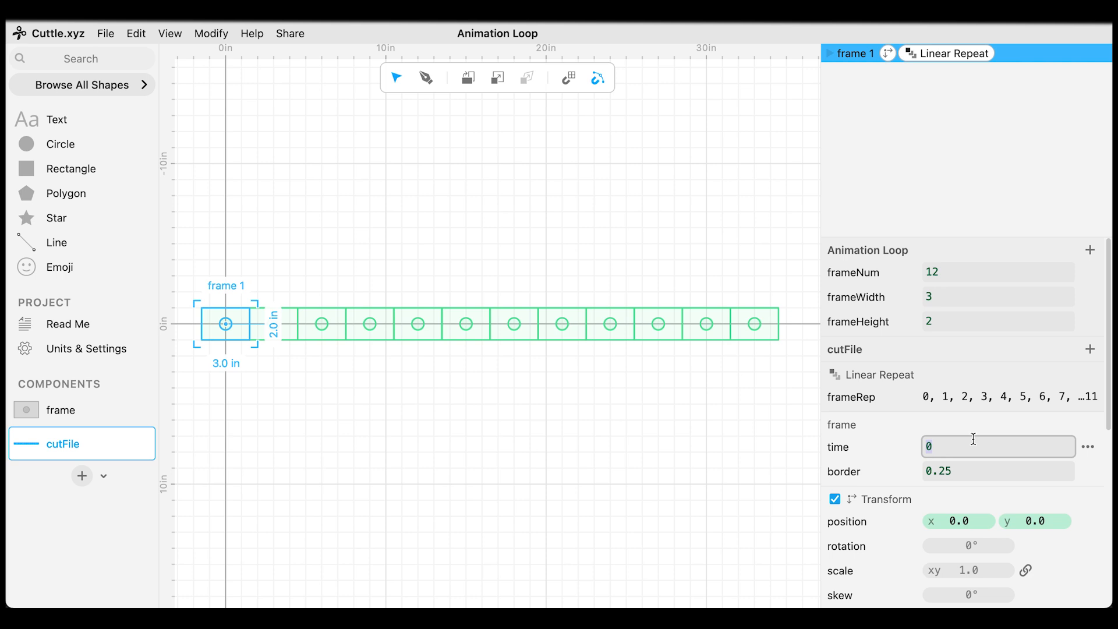
{"action": "type", "text": "frameRep"}
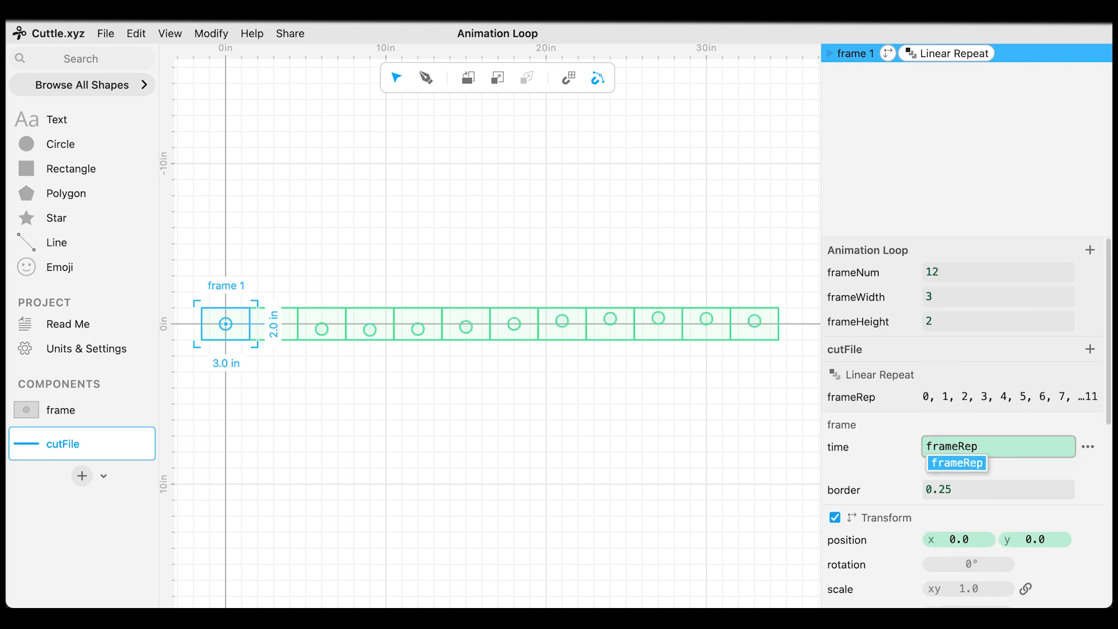
{"action": "left_click", "coordinate": [542, 405]}
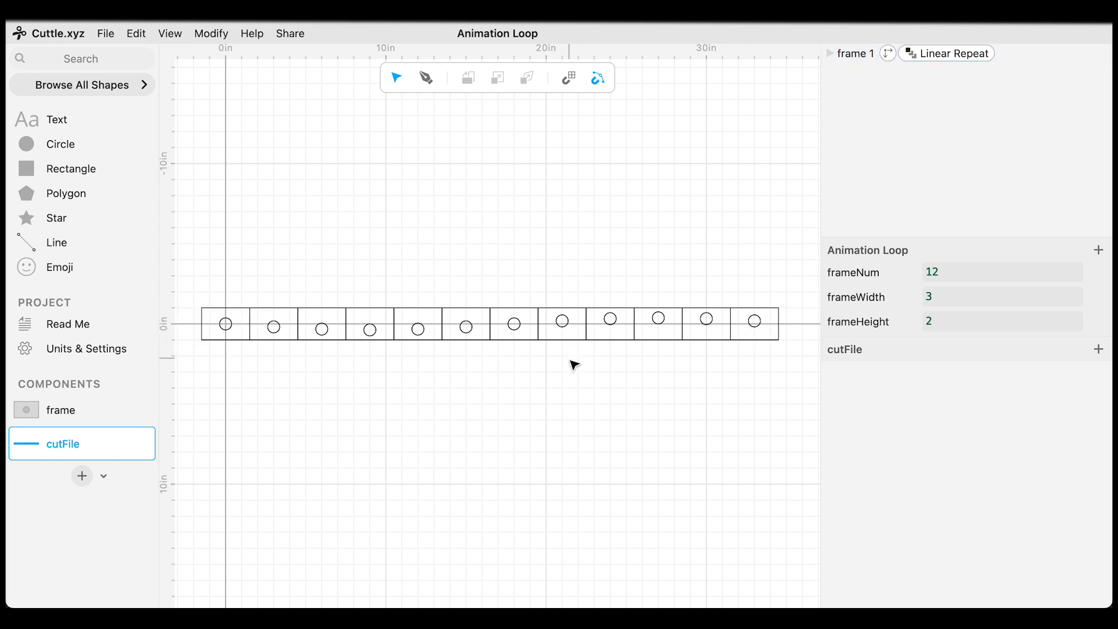
Vary the frameNum project parameter to test how the repeated frame strip responds.
{"action": "left_click_drag", "start_coordinate": [931, 272], "coordinate": [959, 320]}
{"action": "mouse_move", "coordinate": [932, 272]}
{"action": "left_mouse_down"}
{"action": "mouse_move", "coordinate": [990, 274]}
{"action": "mouse_move", "coordinate": [918, 284]}
{"action": "mouse_move", "coordinate": [969, 282]}
{"action": "mouse_move", "coordinate": [942, 290]}
{"action": "left_mouse_up"}
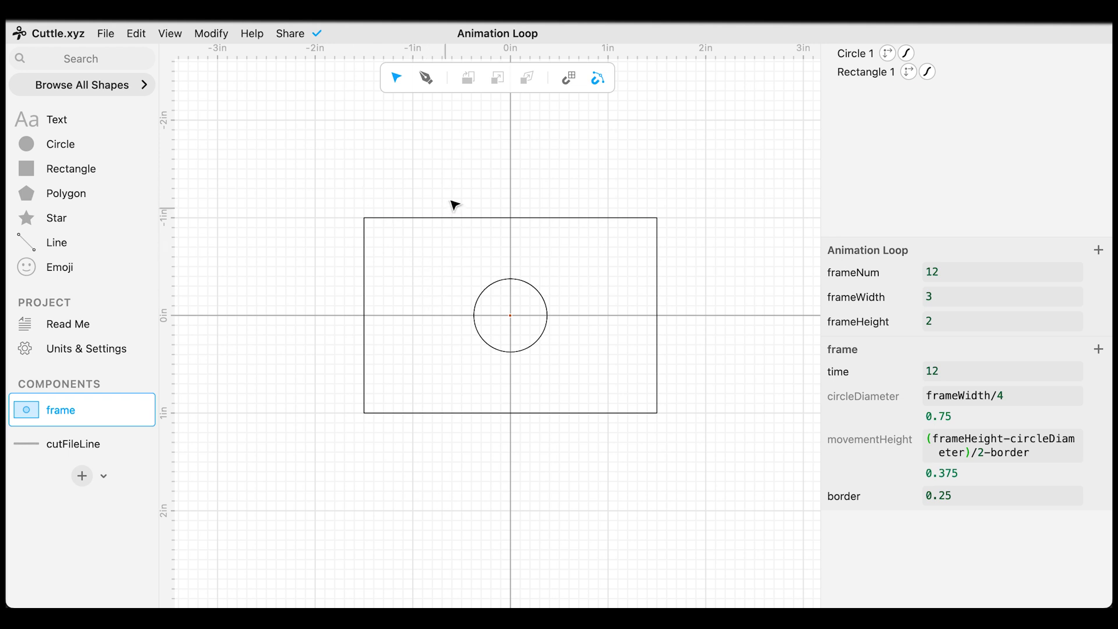
Apply a Boolean Difference to the circle and rectangle in the frame component, cutting the circle out of the rectangle.
{"action": "left_click", "coordinate": [508, 219]}
{"action": "left_click", "coordinate": [449, 169]}
{"action": "left_click_drag", "start_coordinate": [426, 210], "coordinate": [614, 427]}
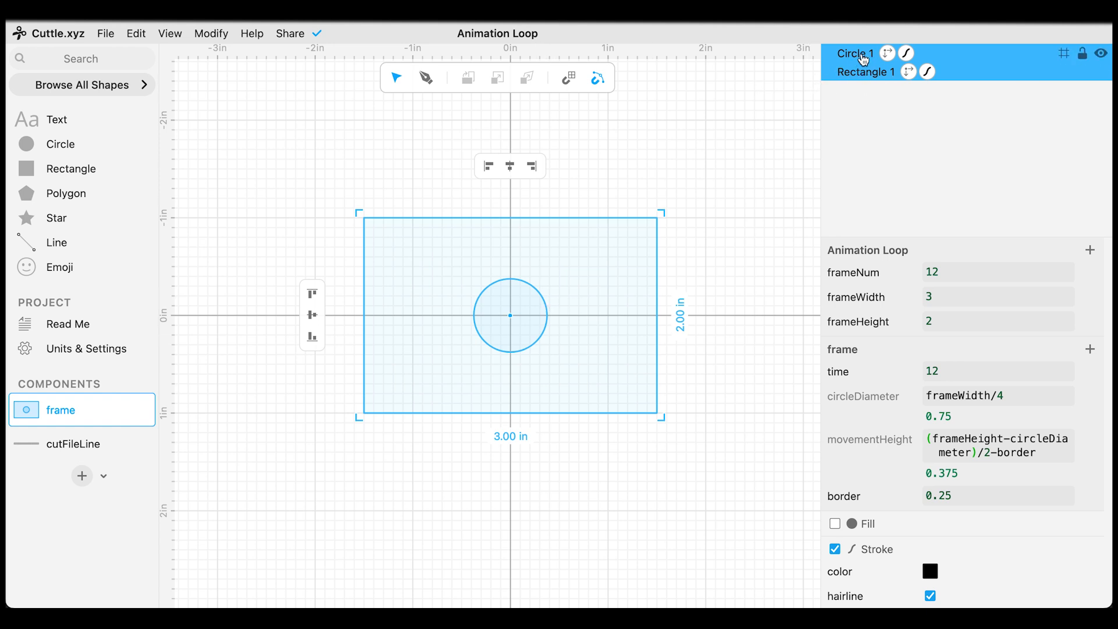
{"action": "left_click", "coordinate": [208, 35]}
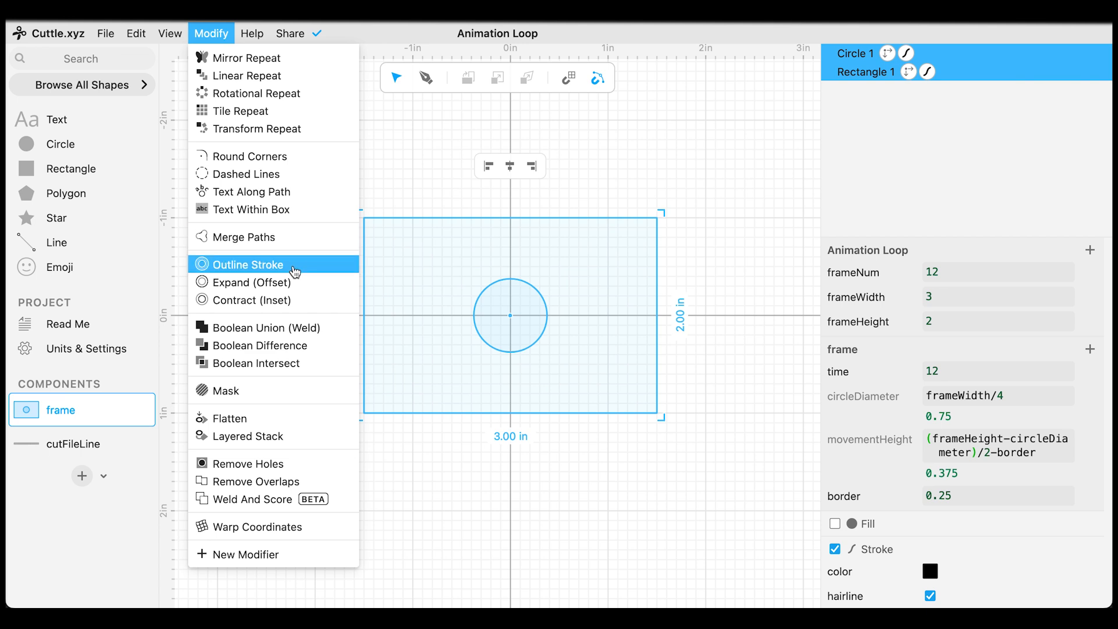
{"action": "left_click", "coordinate": [303, 356]}
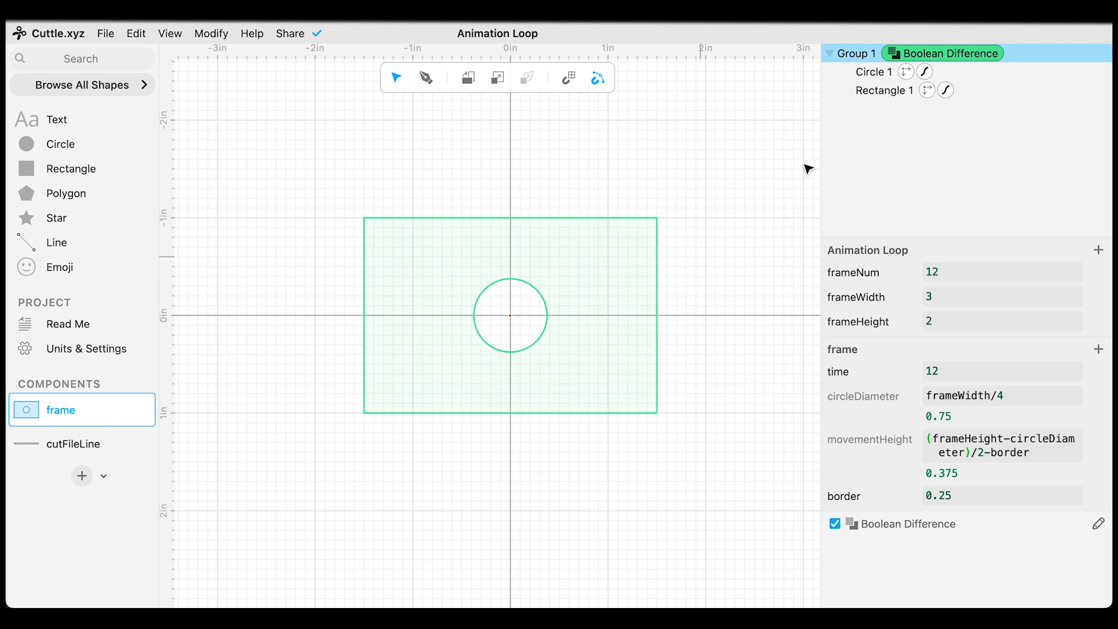
Turn on a color fill for the Boolean Difference group in the frame component.
{"action": "left_click", "coordinate": [862, 53]}
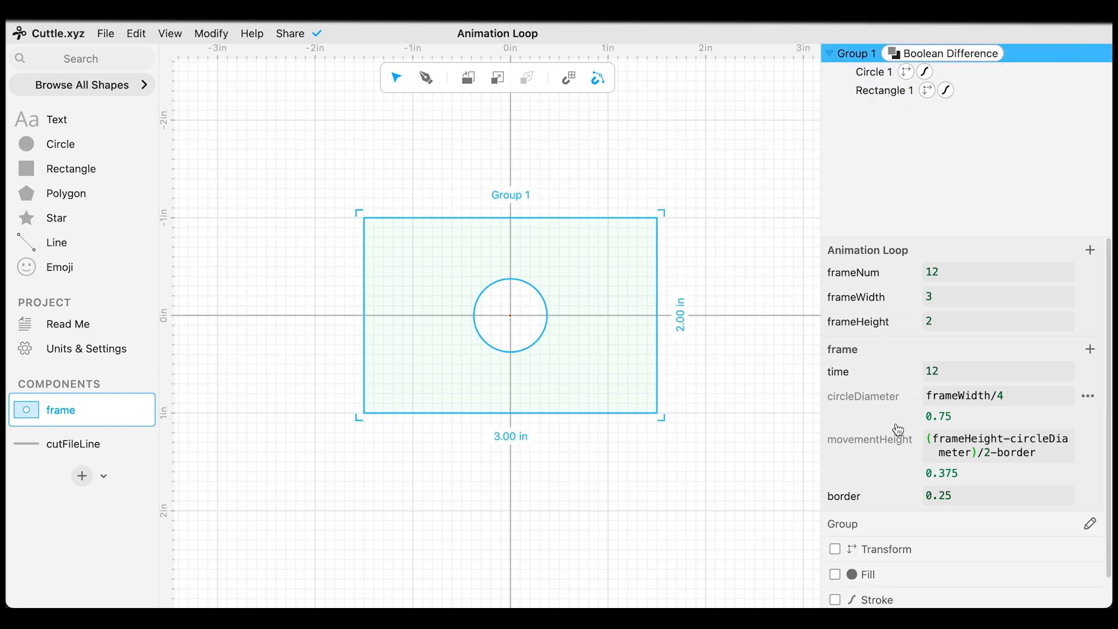
{"action": "left_click", "coordinate": [840, 575]}
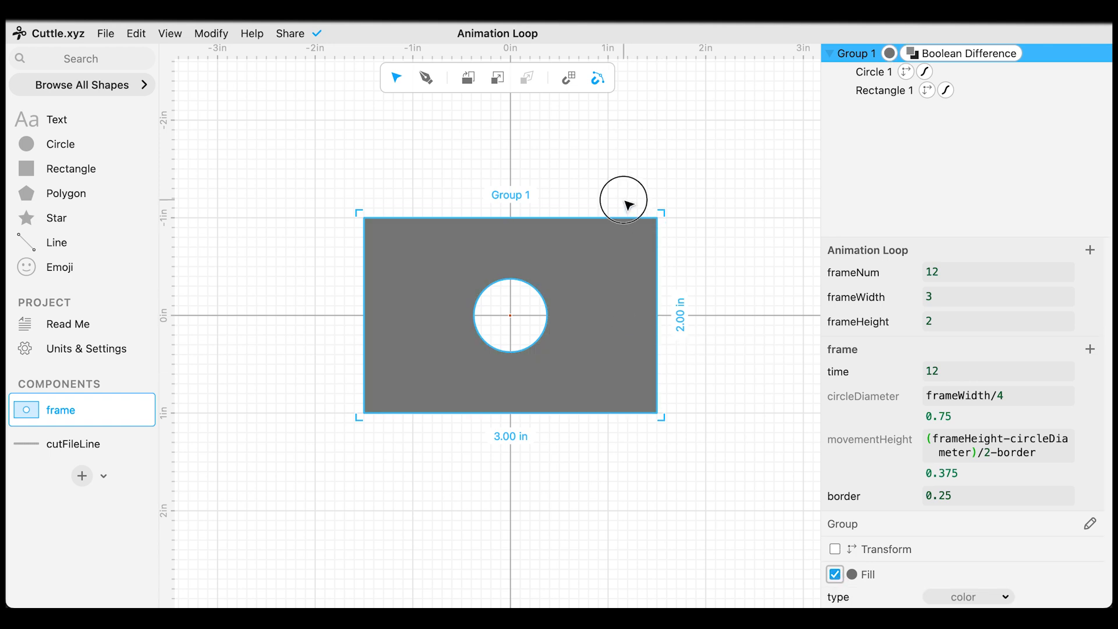
{"action": "left_click", "coordinate": [514, 315]}
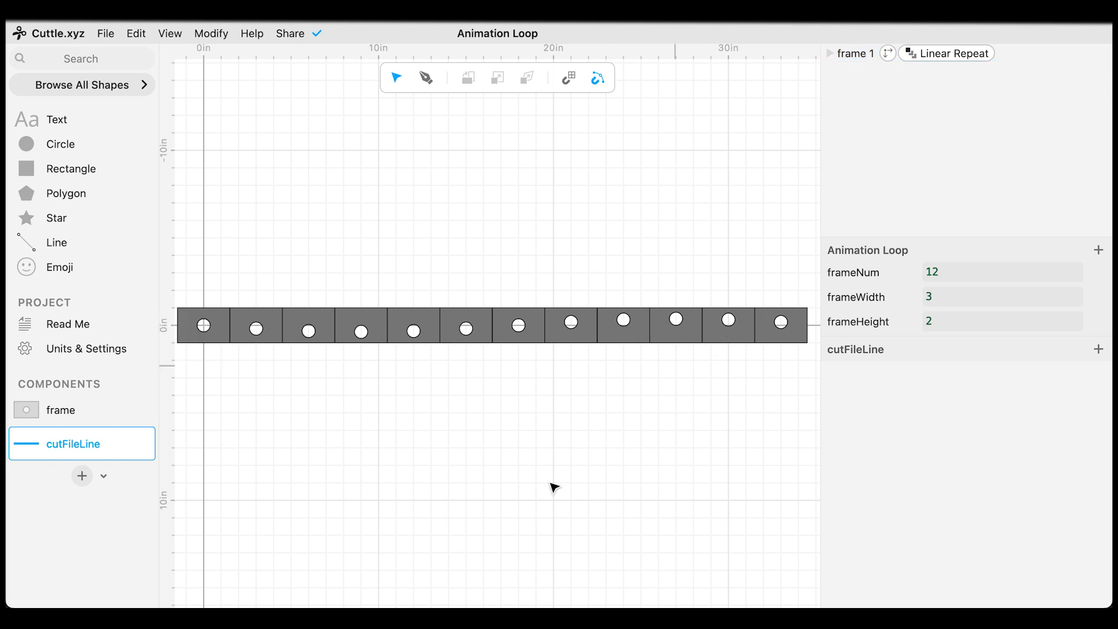
Create a new component named cutFileGrid and place an instance of the frame component at its origin.
{"action": "left_click", "coordinate": [82, 476]}
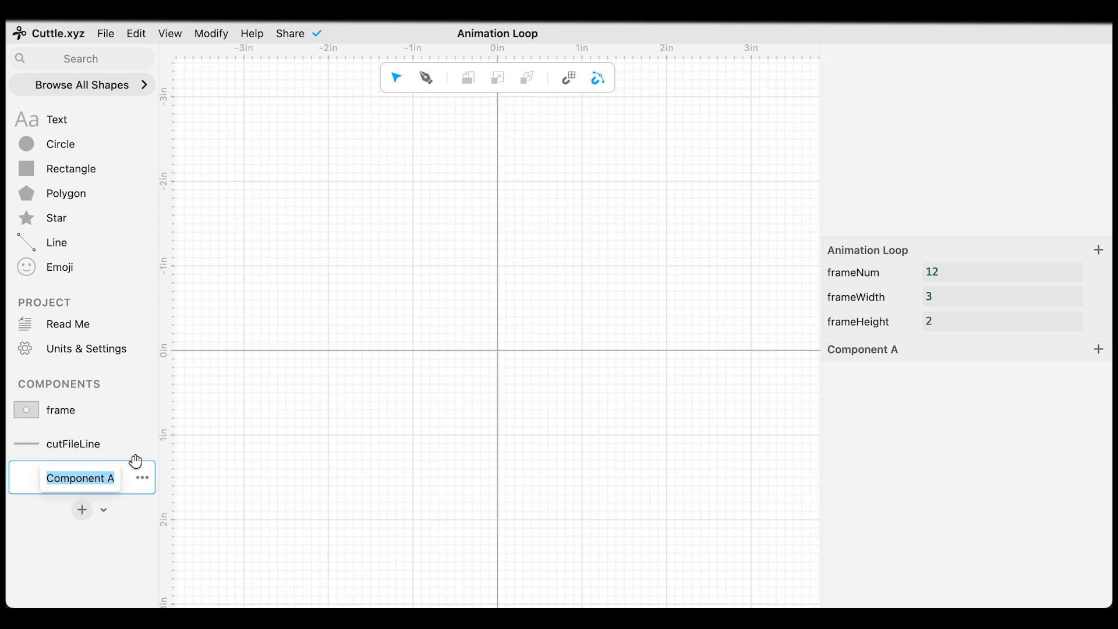
{"action": "type", "text": "cutFileGrid"}
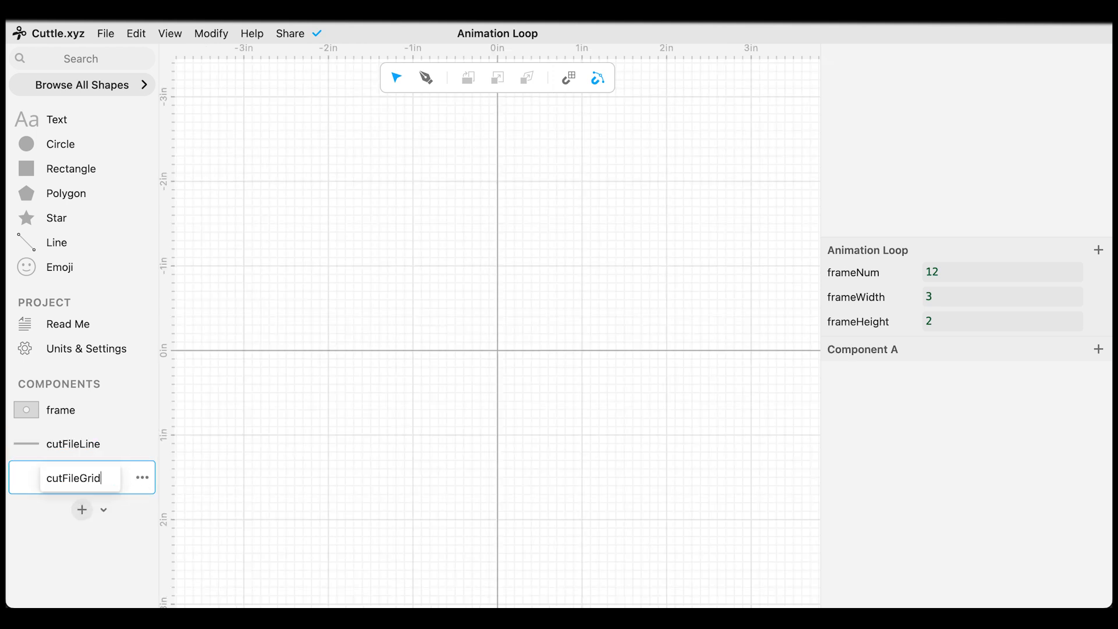
{"action": "key", "text": "Return"}
{"action": "left_click_drag", "start_coordinate": [55, 410], "coordinate": [497, 351]}
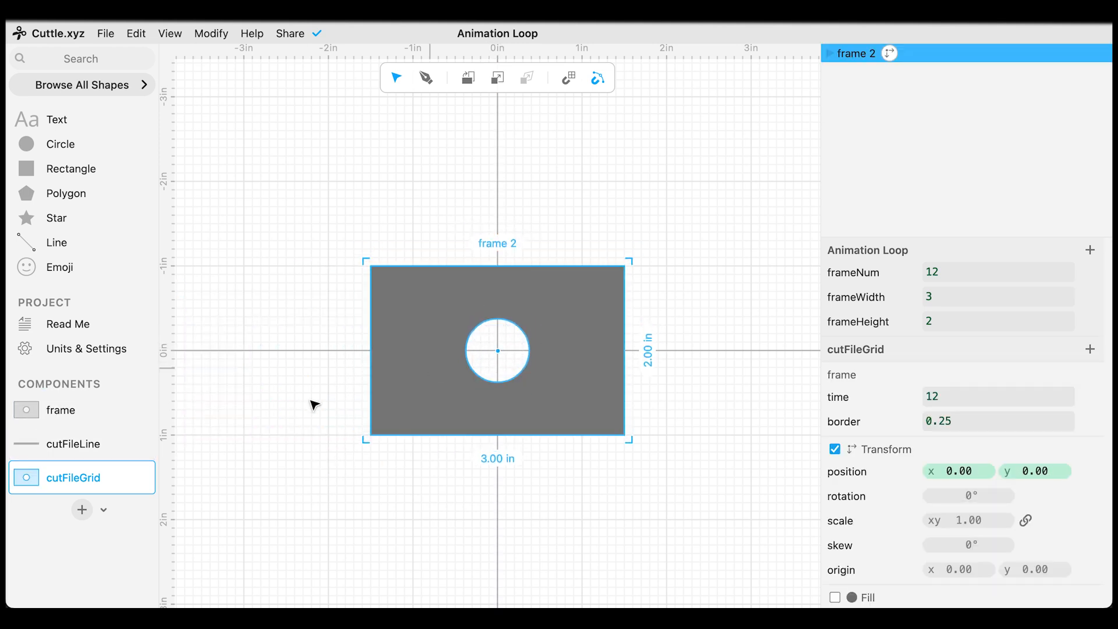
Apply a Tile Repeat modifier to the frame instance in cutFileGrid.
{"action": "left_click", "coordinate": [211, 33]}
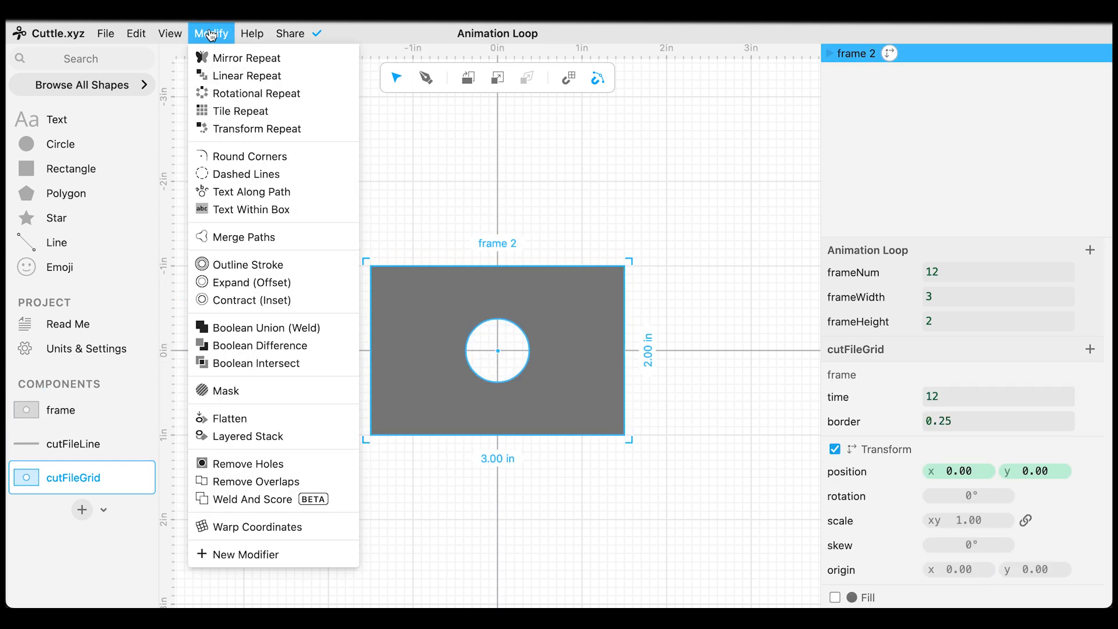
{"action": "left_click", "coordinate": [253, 111]}
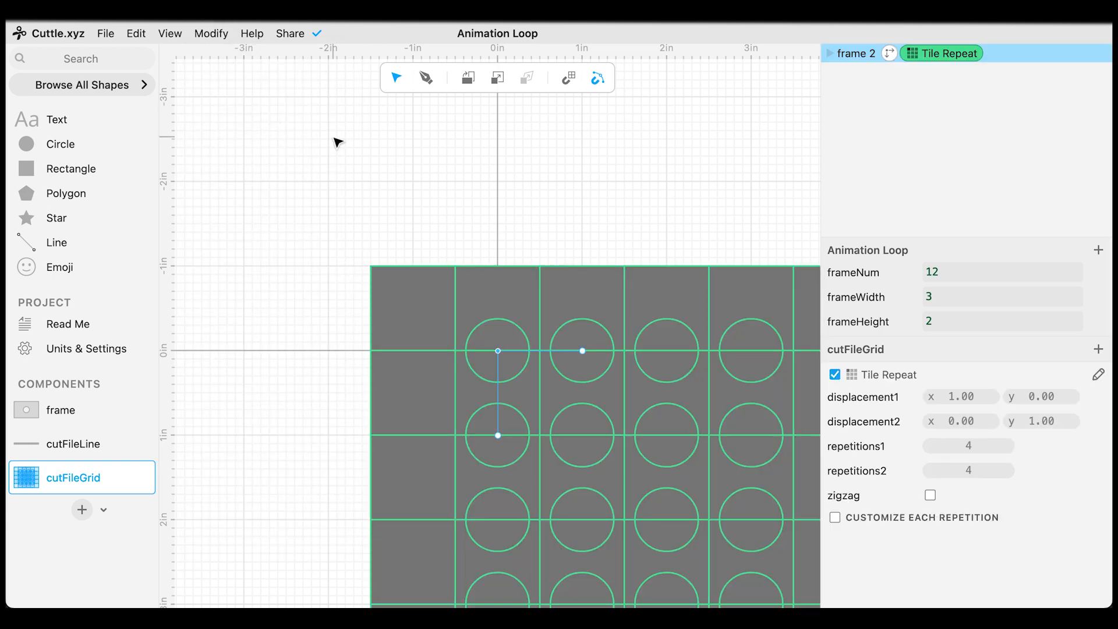
{"action": "left_click_drag", "start_coordinate": [586, 279], "coordinate": [484, 172]}
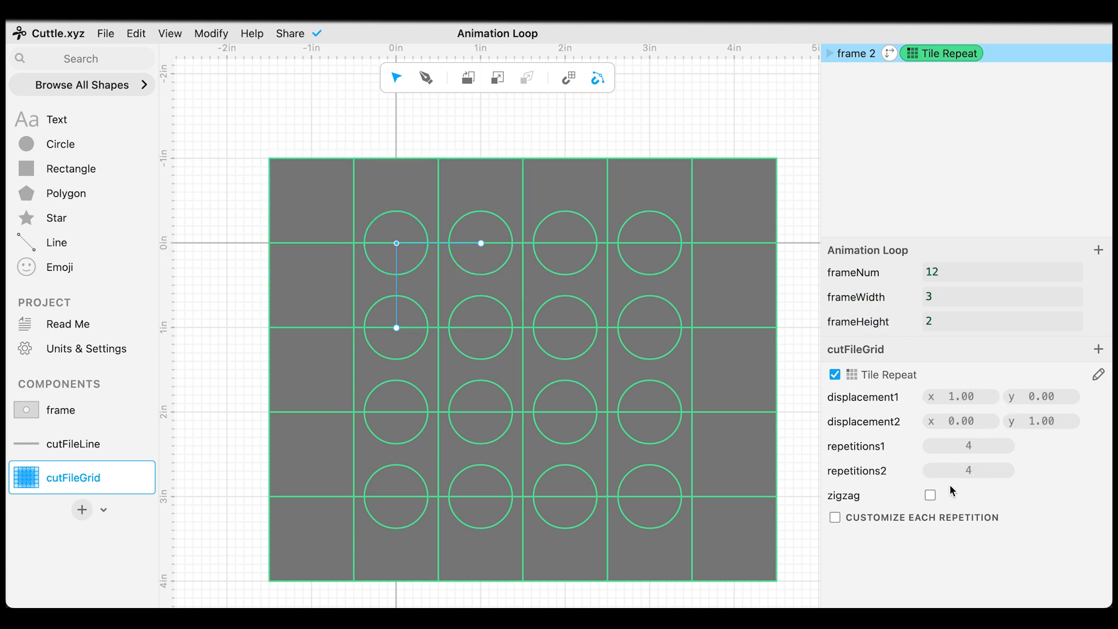
Set the Tile Repeat's displacement1 to x 0 and y frameHeight.
{"action": "left_click", "coordinate": [962, 401]}
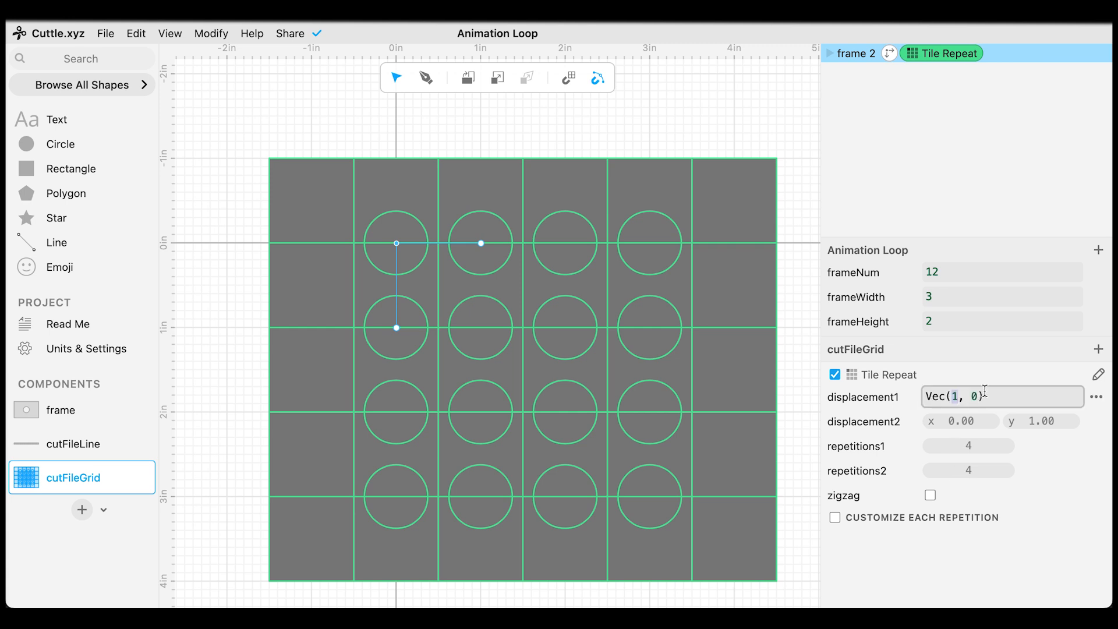
{"action": "left_click", "coordinate": [686, 112]}
{"action": "left_click", "coordinate": [578, 348]}
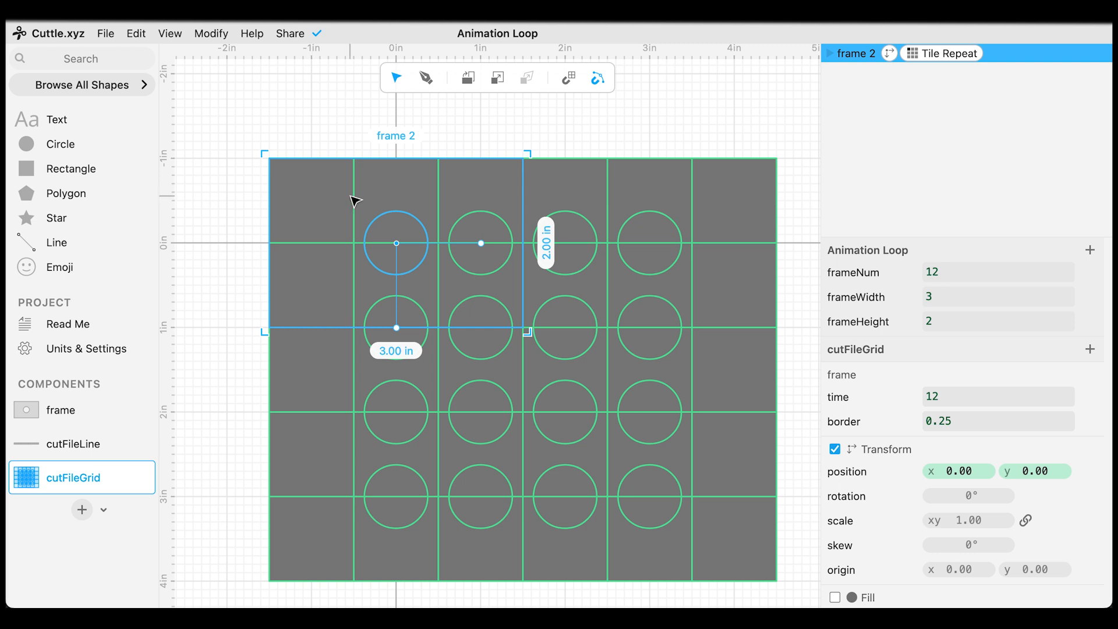
{"action": "scroll", "coordinate": [918, 484], "scroll_direction": "down", "scroll_amount": 5}
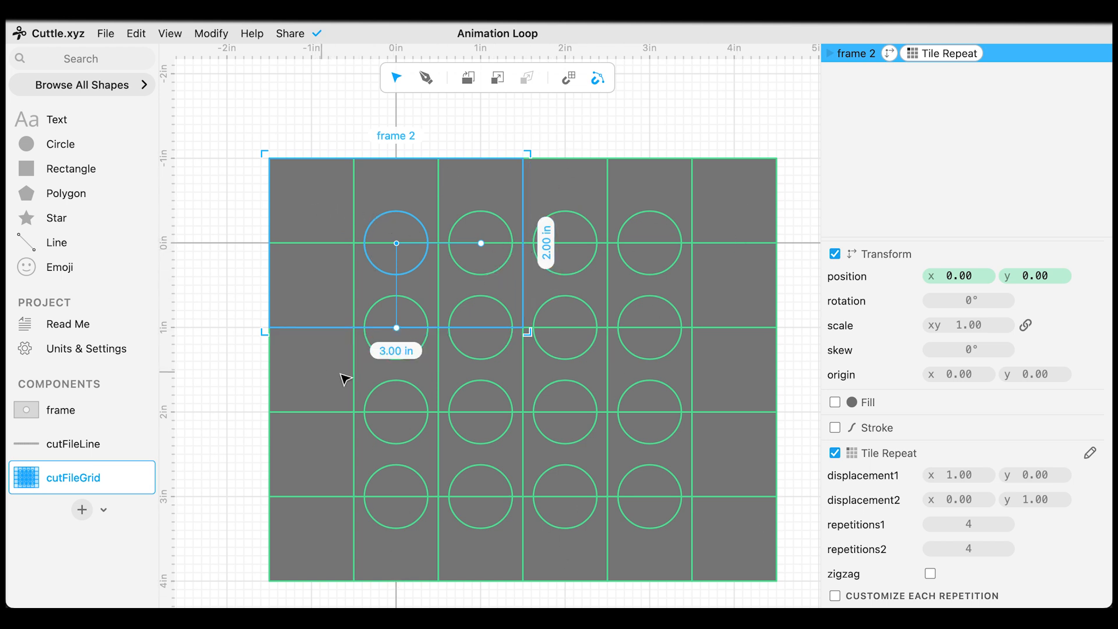
{"action": "left_click", "coordinate": [962, 475]}
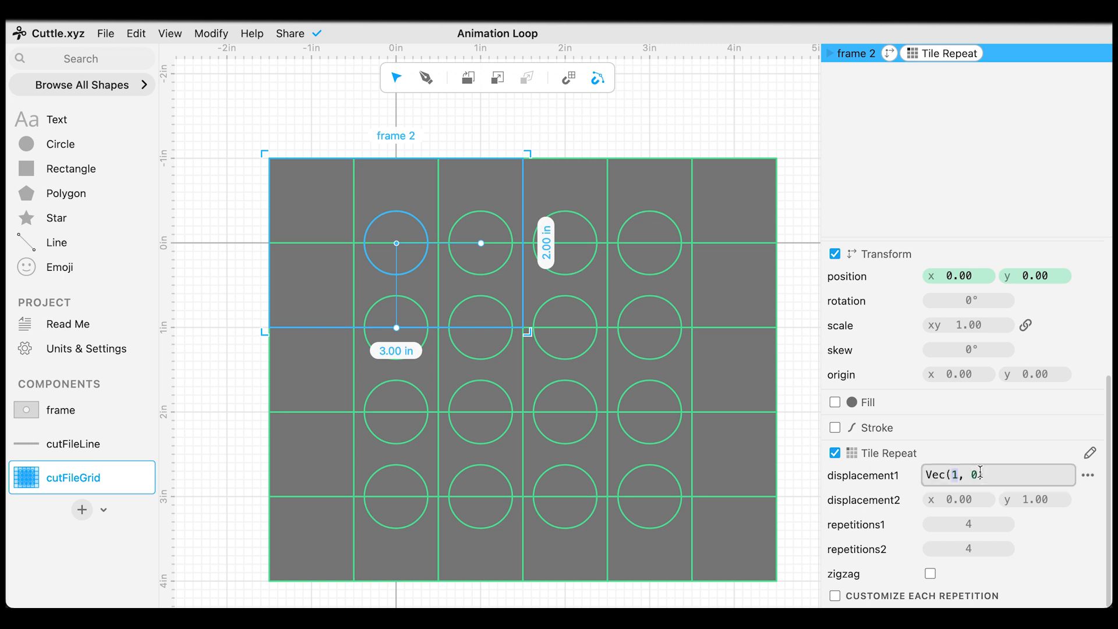
{"action": "type", "text": "0"}
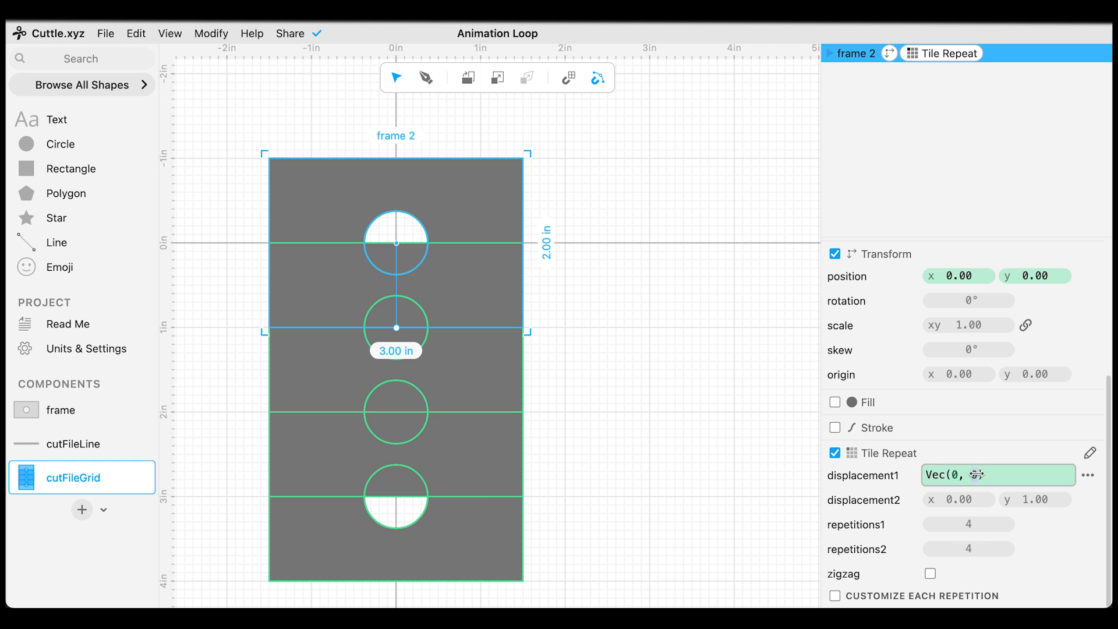
{"action": "type", "text": "fra"}
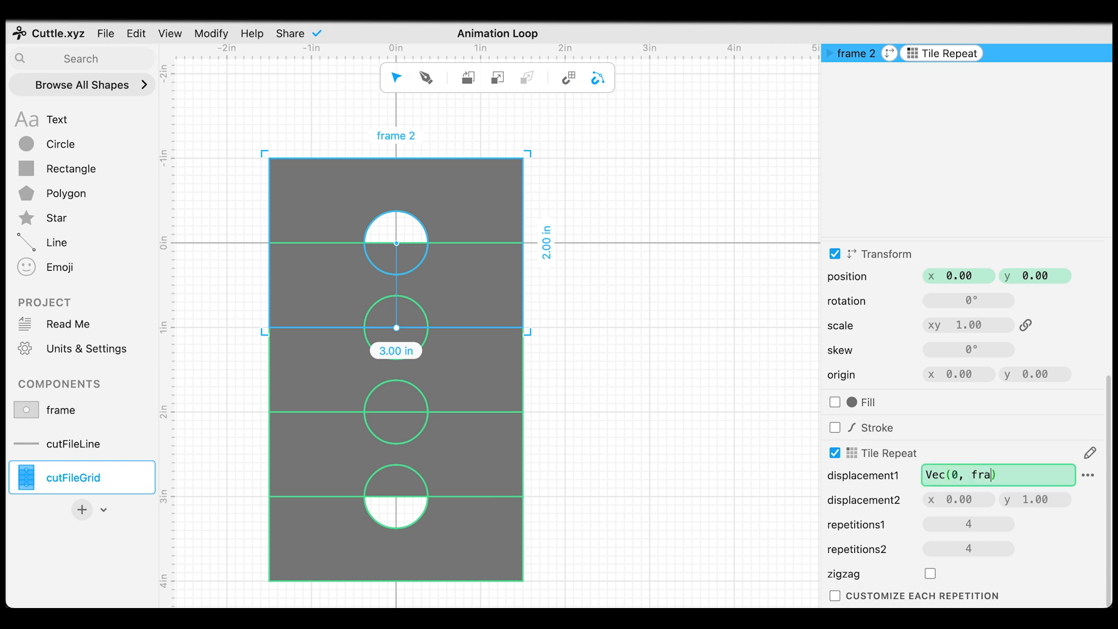
{"action": "type", "text": "me"}
{"action": "key", "text": "Down"}
{"action": "key", "text": "Down"}
{"action": "key", "text": "Return"}
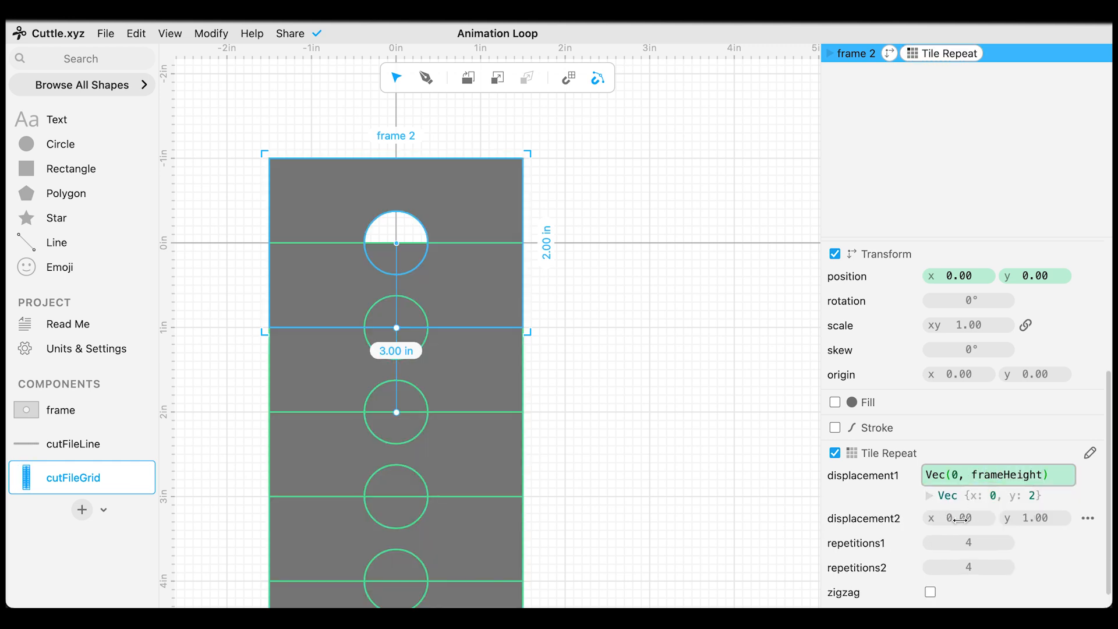
Set the Tile Repeat's displacement2 to x frameWidth and y 0.
{"action": "double_click", "coordinate": [960, 519]}
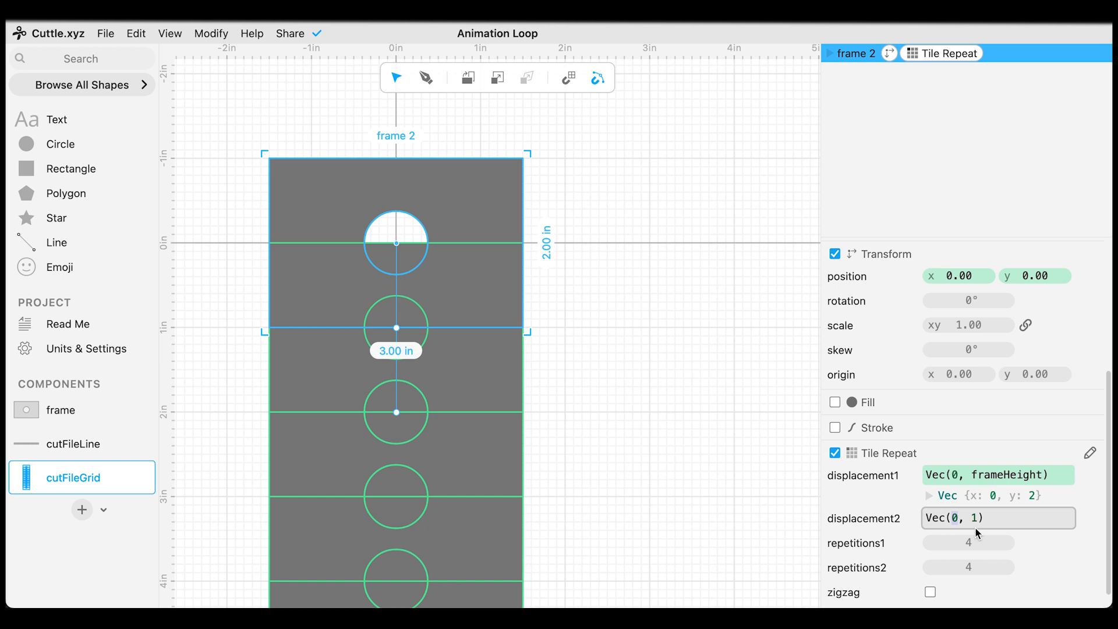
{"action": "type", "text": "frame"}
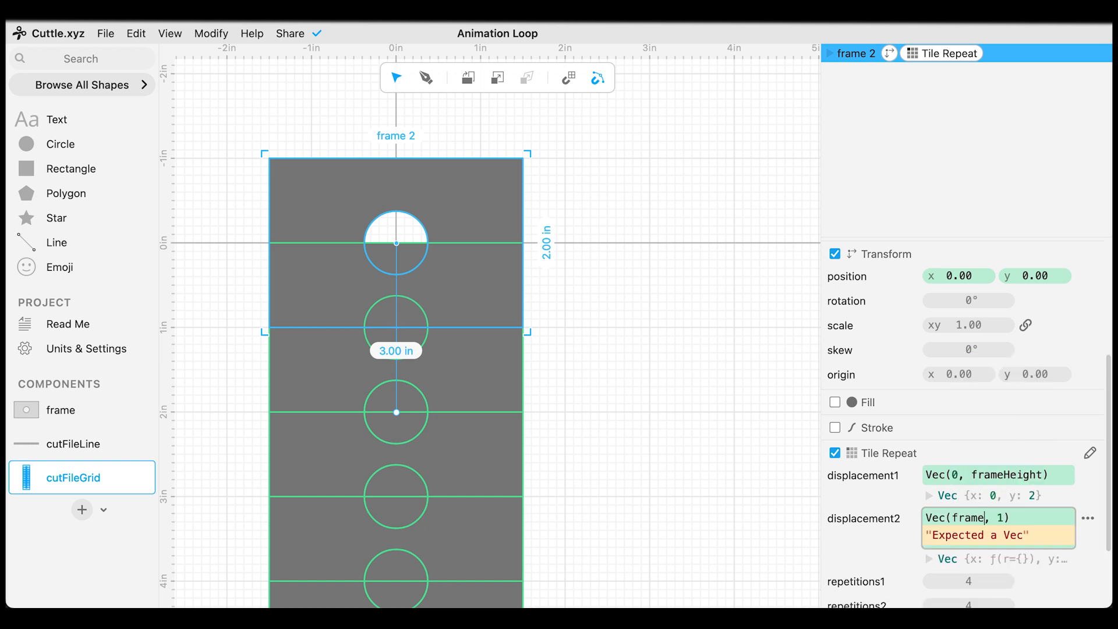
{"action": "key", "text": "Return"}
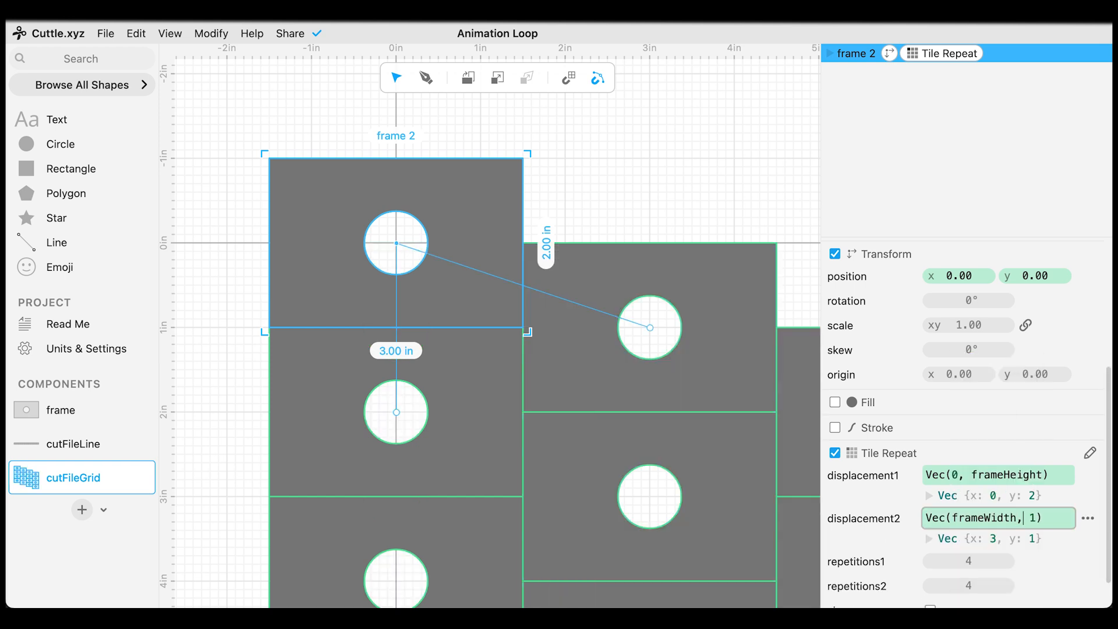
{"action": "type", "text": "0"}
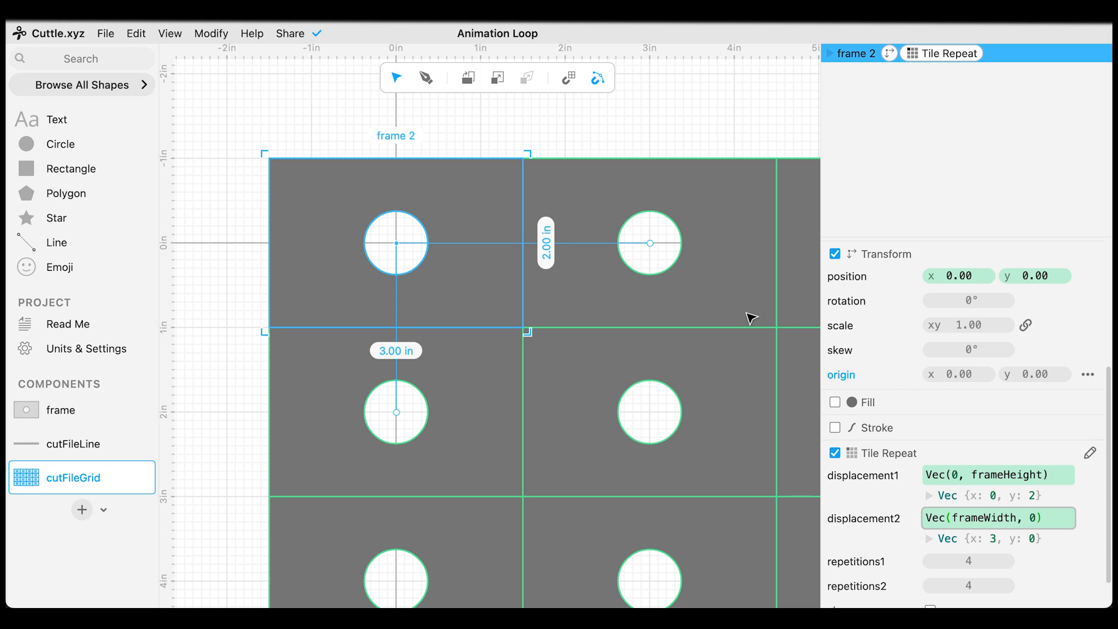
Set the Tile Repeat's repetitions2 to 3 for the frame grid.
{"action": "scroll", "coordinate": [654, 342], "scroll_direction": "down", "scroll_amount": 5}
{"action": "scroll", "coordinate": [664, 354], "scroll_direction": "down", "scroll_amount": 3}
{"action": "scroll", "coordinate": [503, 364], "scroll_direction": "right", "scroll_amount": 5}
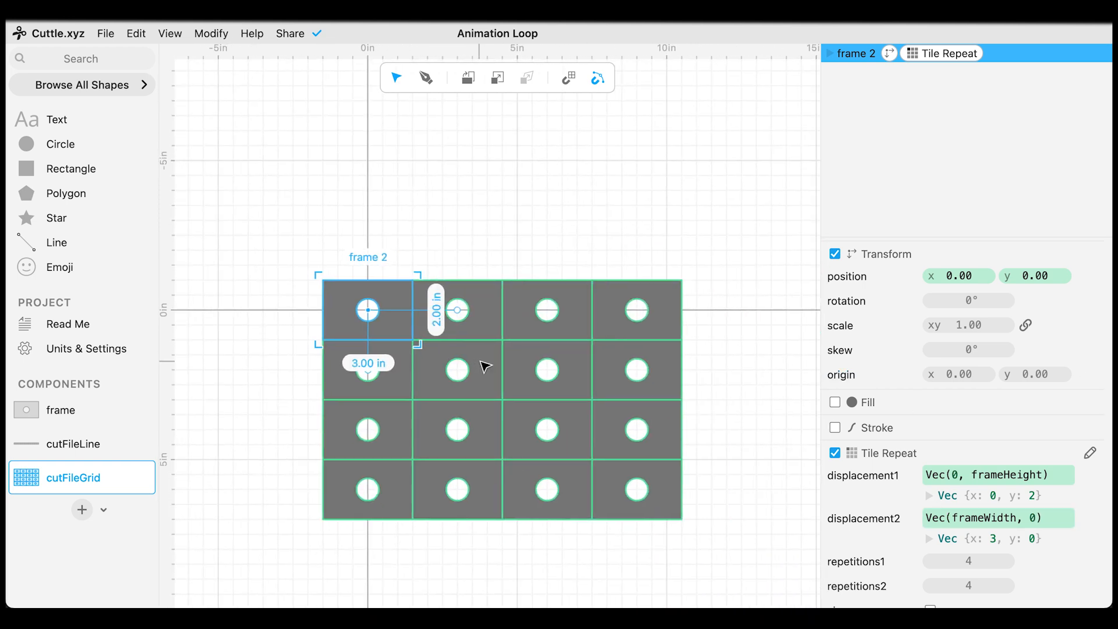
{"action": "scroll", "coordinate": [879, 446], "scroll_direction": "down", "scroll_amount": 1}
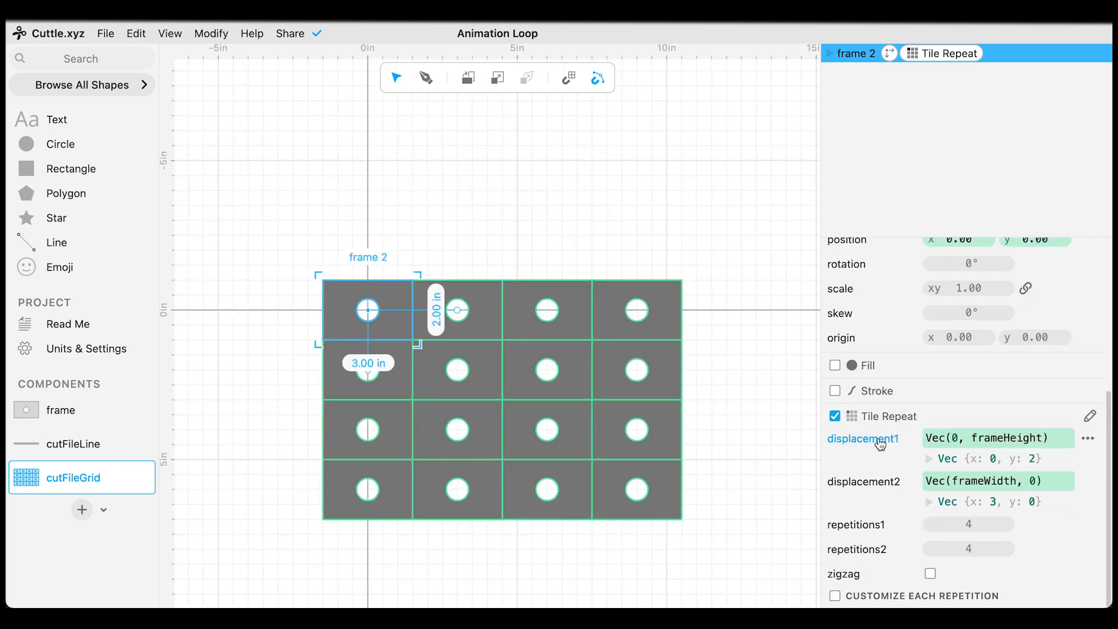
{"action": "left_click", "coordinate": [968, 524]}
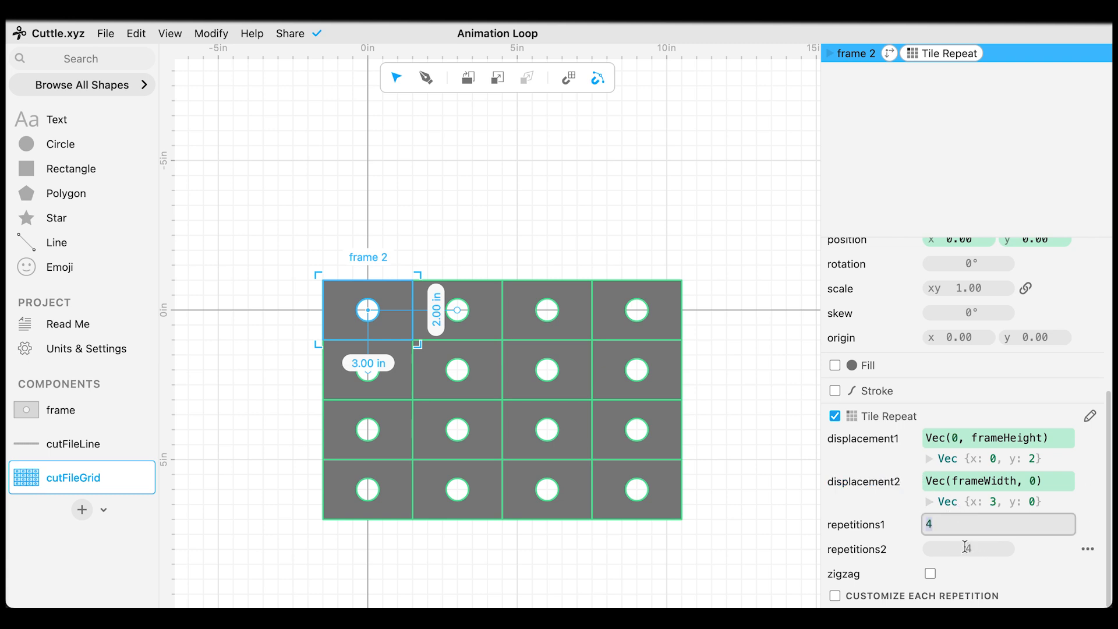
{"action": "left_click", "coordinate": [965, 548]}
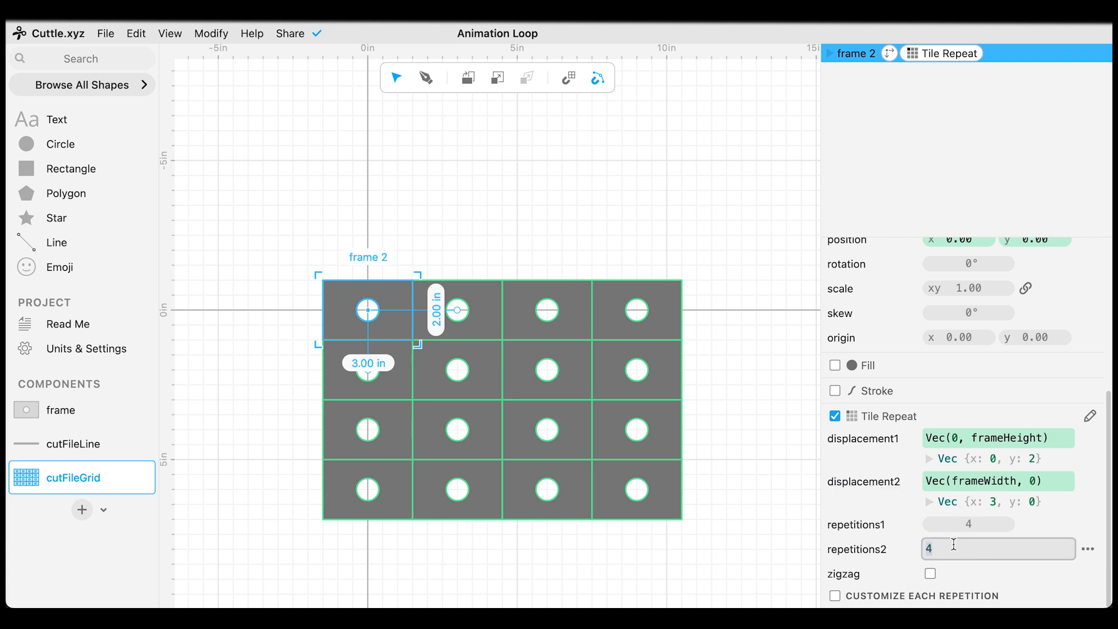
{"action": "type", "text": "3"}
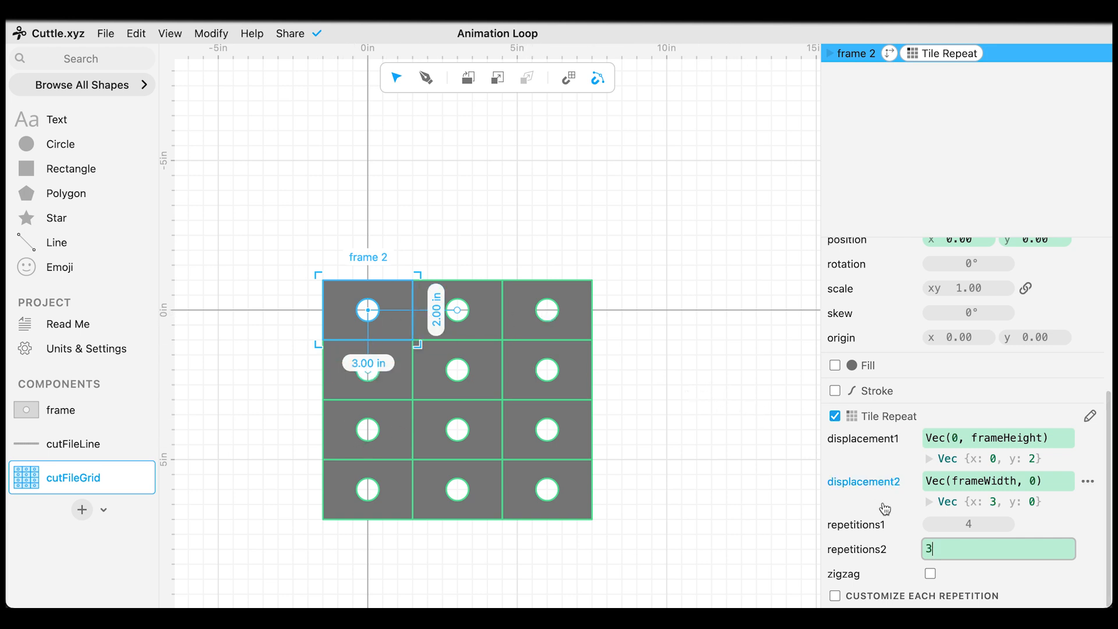
Enable customizing each repetition of the Tile Repeat and rename its index variable to cutRep.
{"action": "left_click", "coordinate": [836, 595]}
{"action": "scroll", "coordinate": [878, 500], "scroll_direction": "down", "scroll_amount": 3}
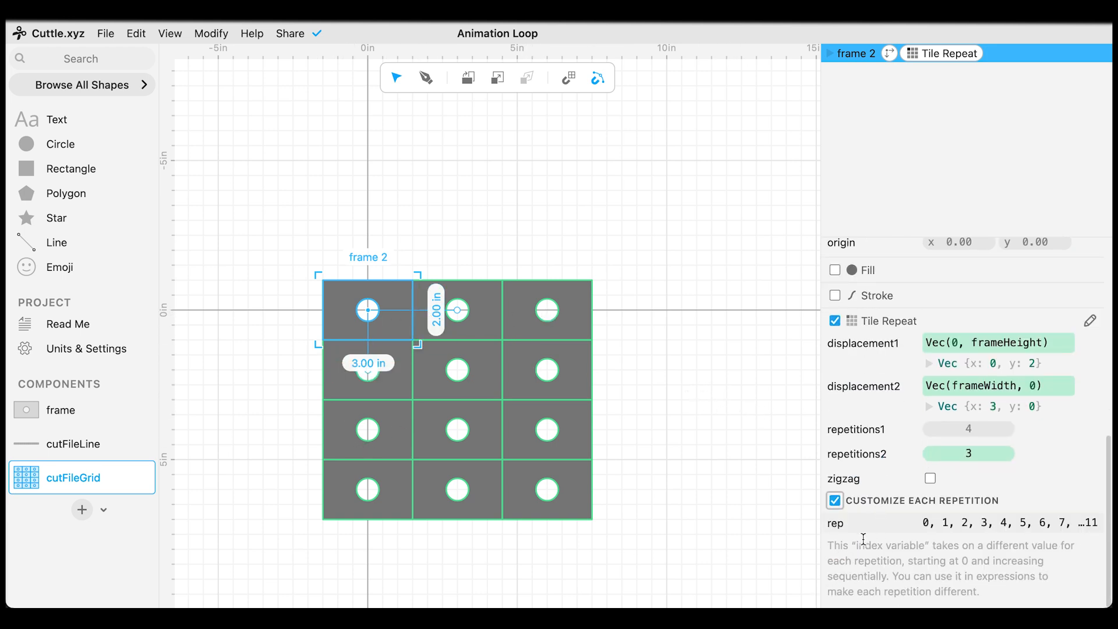
{"action": "left_click", "coordinate": [837, 527]}
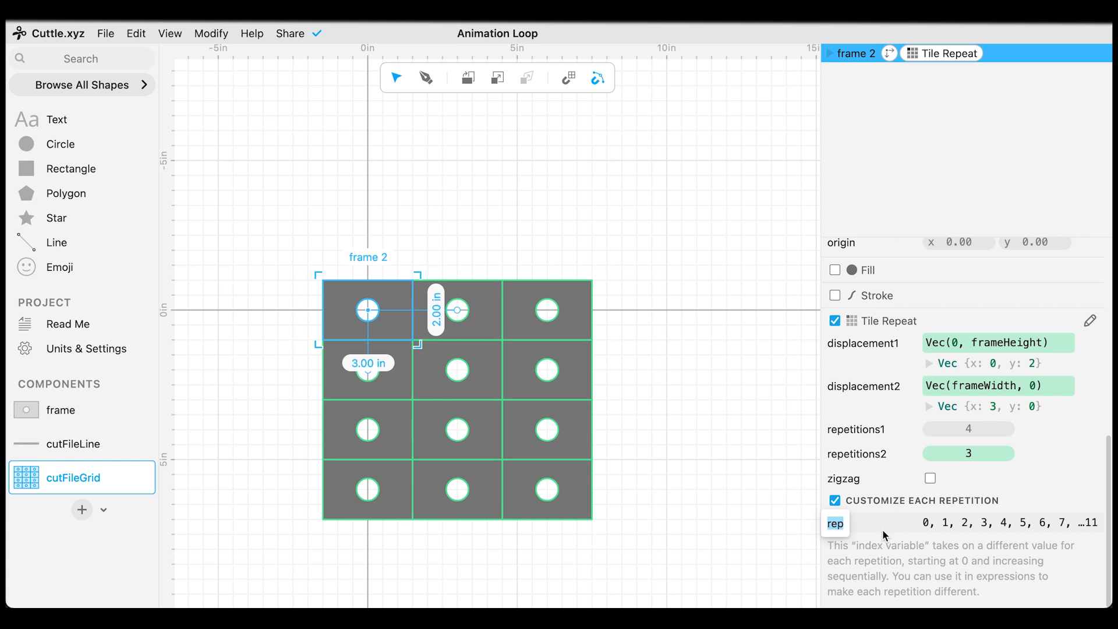
{"action": "type", "text": "cutRep"}
{"action": "key", "text": "Return"}
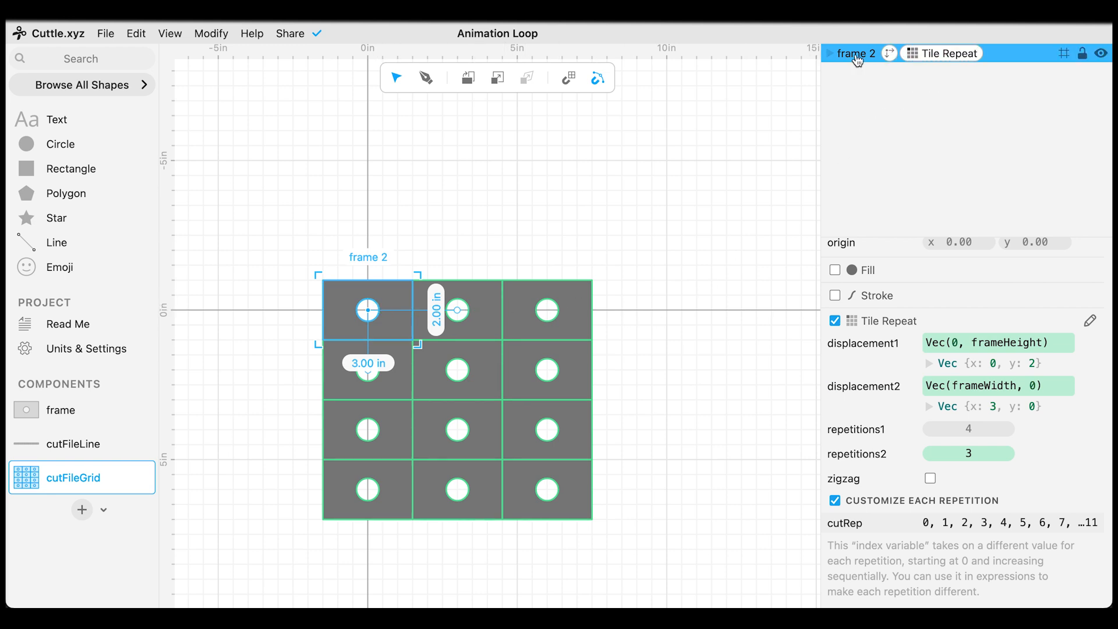
Set the frame instance's time parameter to cutRep and deselect the instance.
{"action": "scroll", "coordinate": [924, 414], "scroll_direction": "up", "scroll_amount": 5}
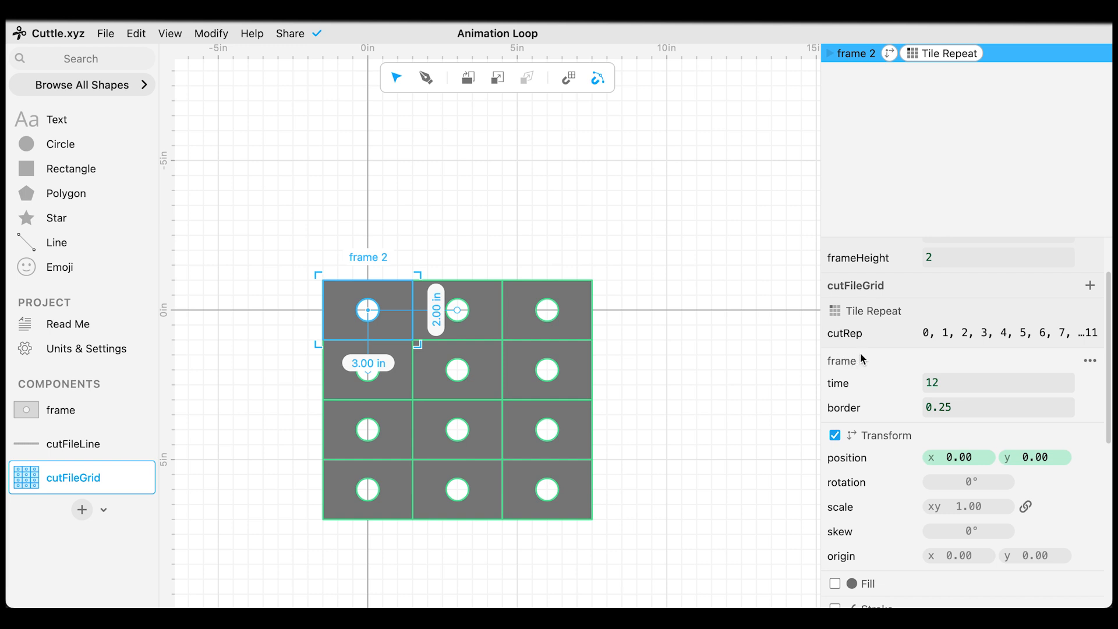
{"action": "left_click", "coordinate": [935, 384]}
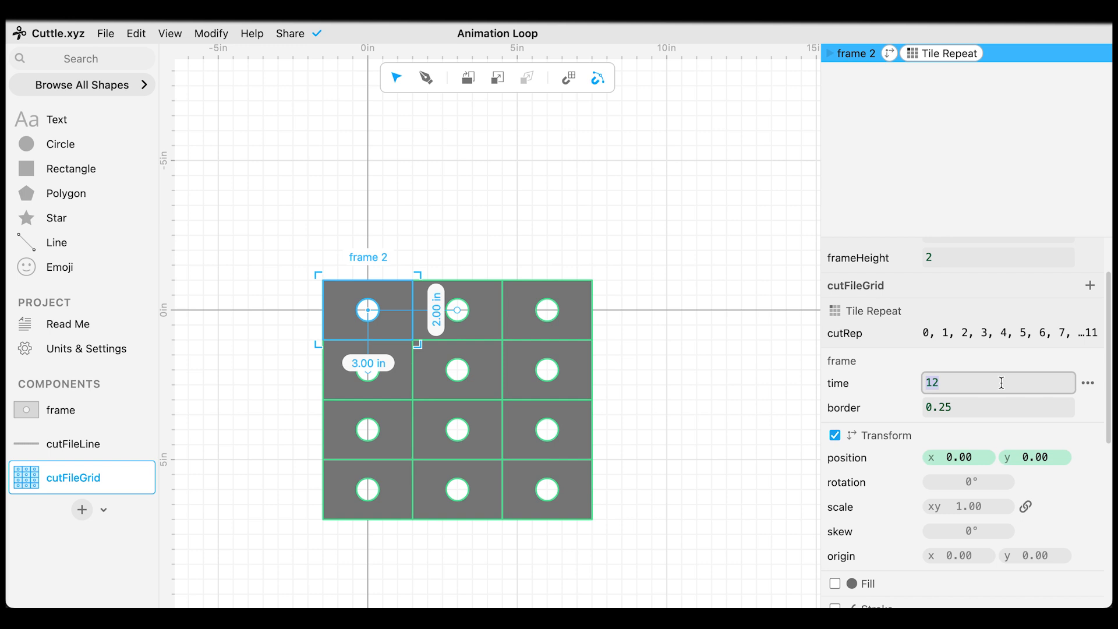
{"action": "type", "text": "cutRep"}
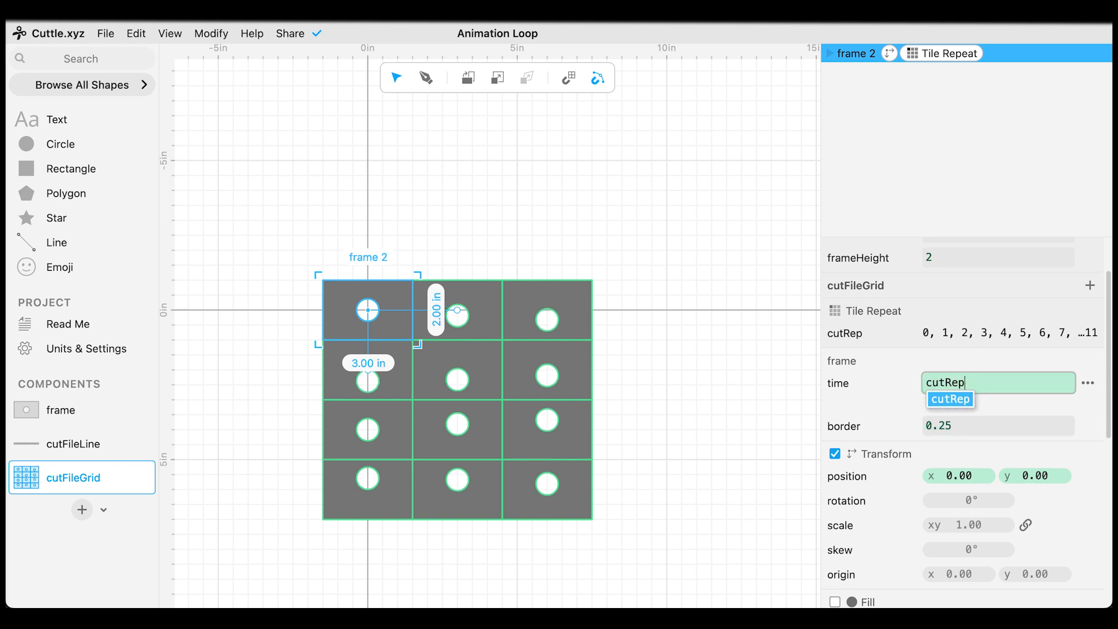
{"action": "key", "text": "Return"}
{"action": "left_click", "coordinate": [774, 361]}
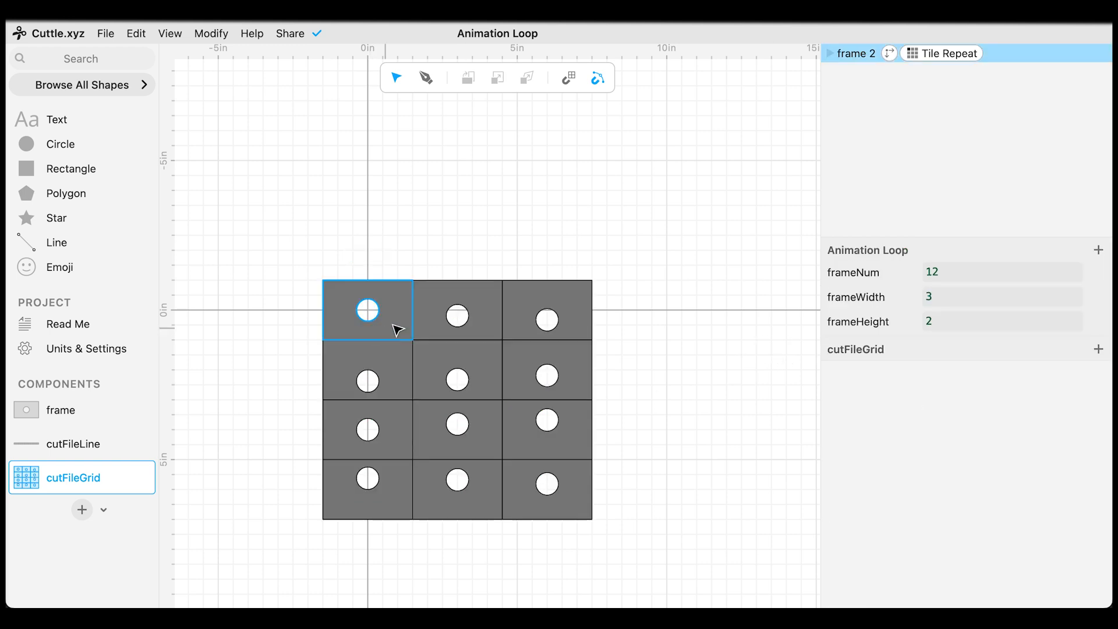